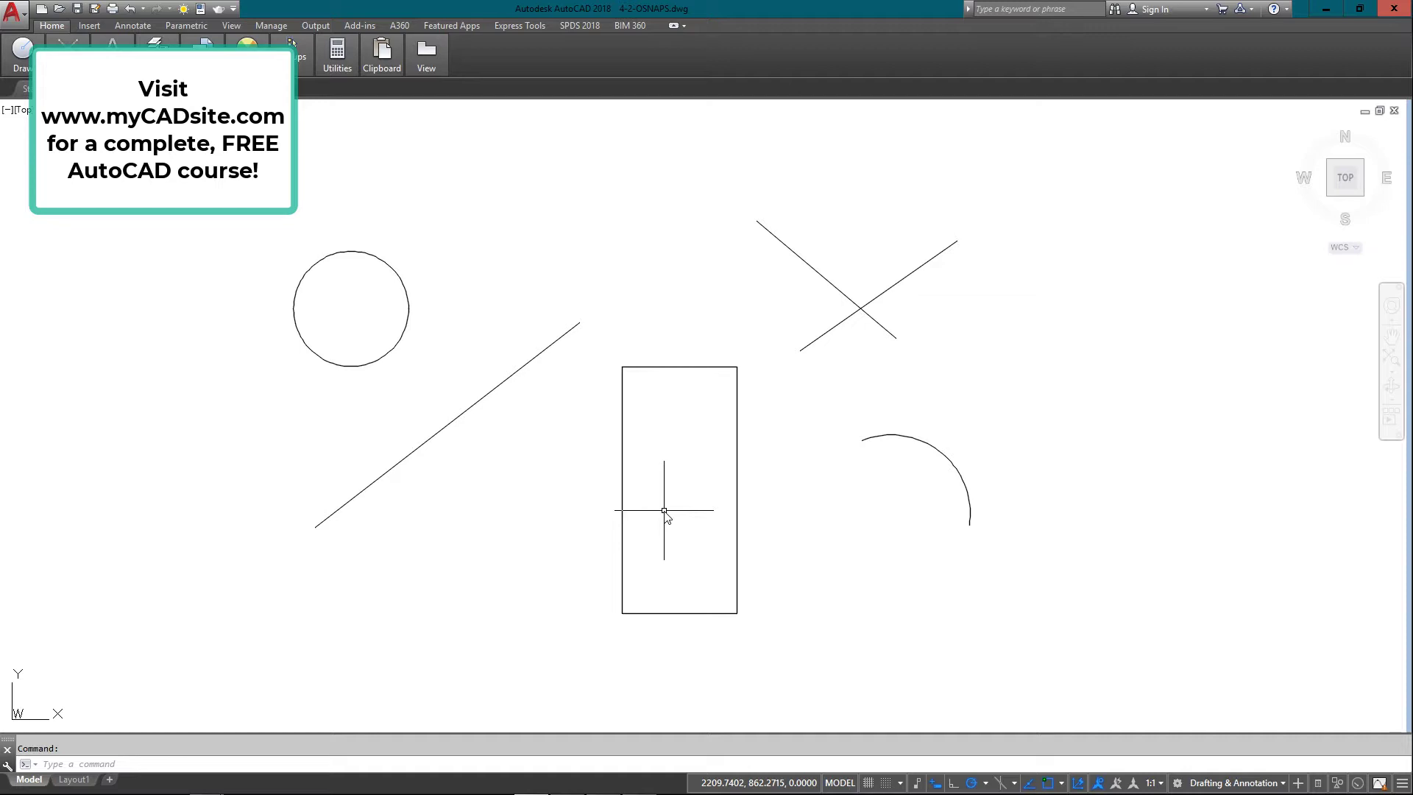
- Start LINE and draw the horizontal diameter from the circle's right quadrant to its left quadrant
{"action": "key", "text": "Tab"}
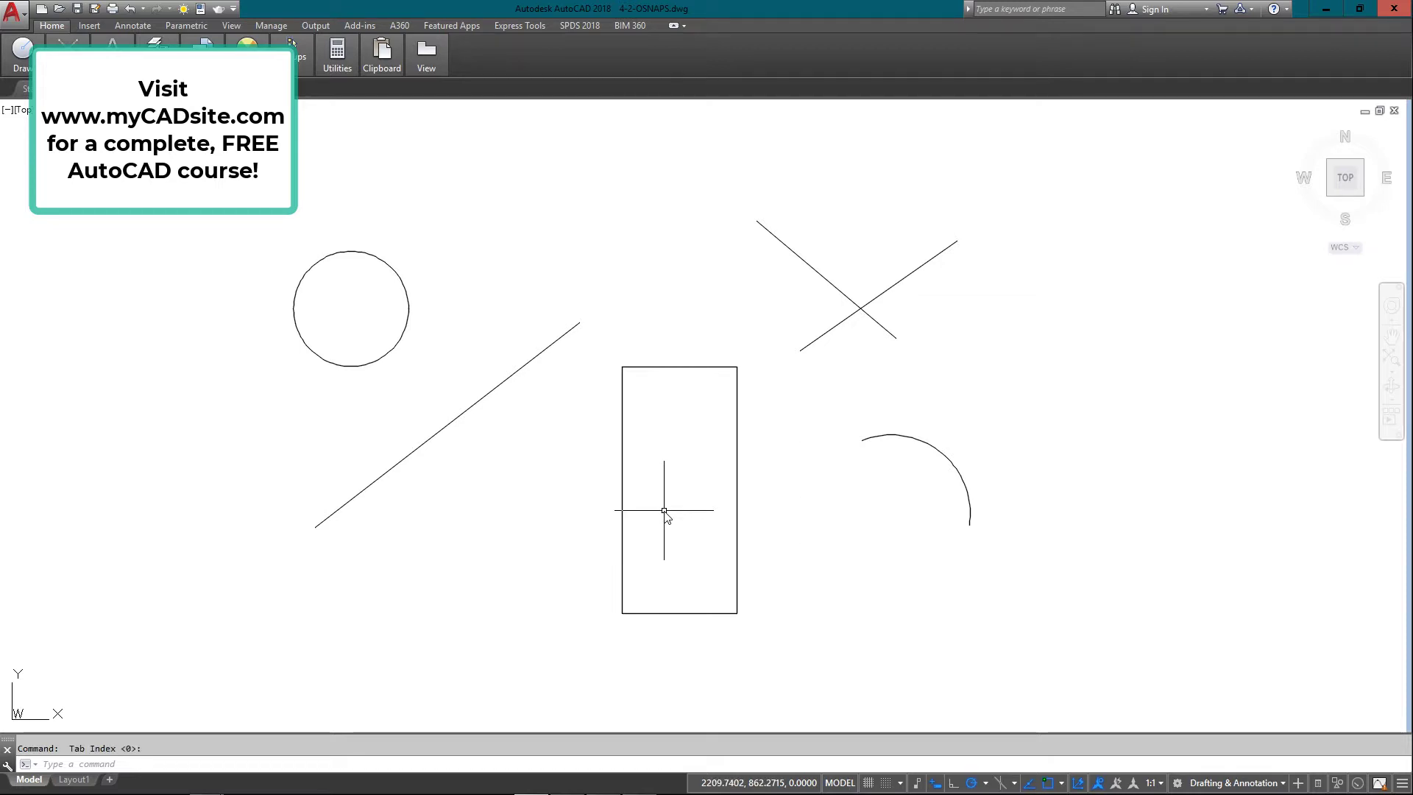
{"action": "type", "text": "l"}
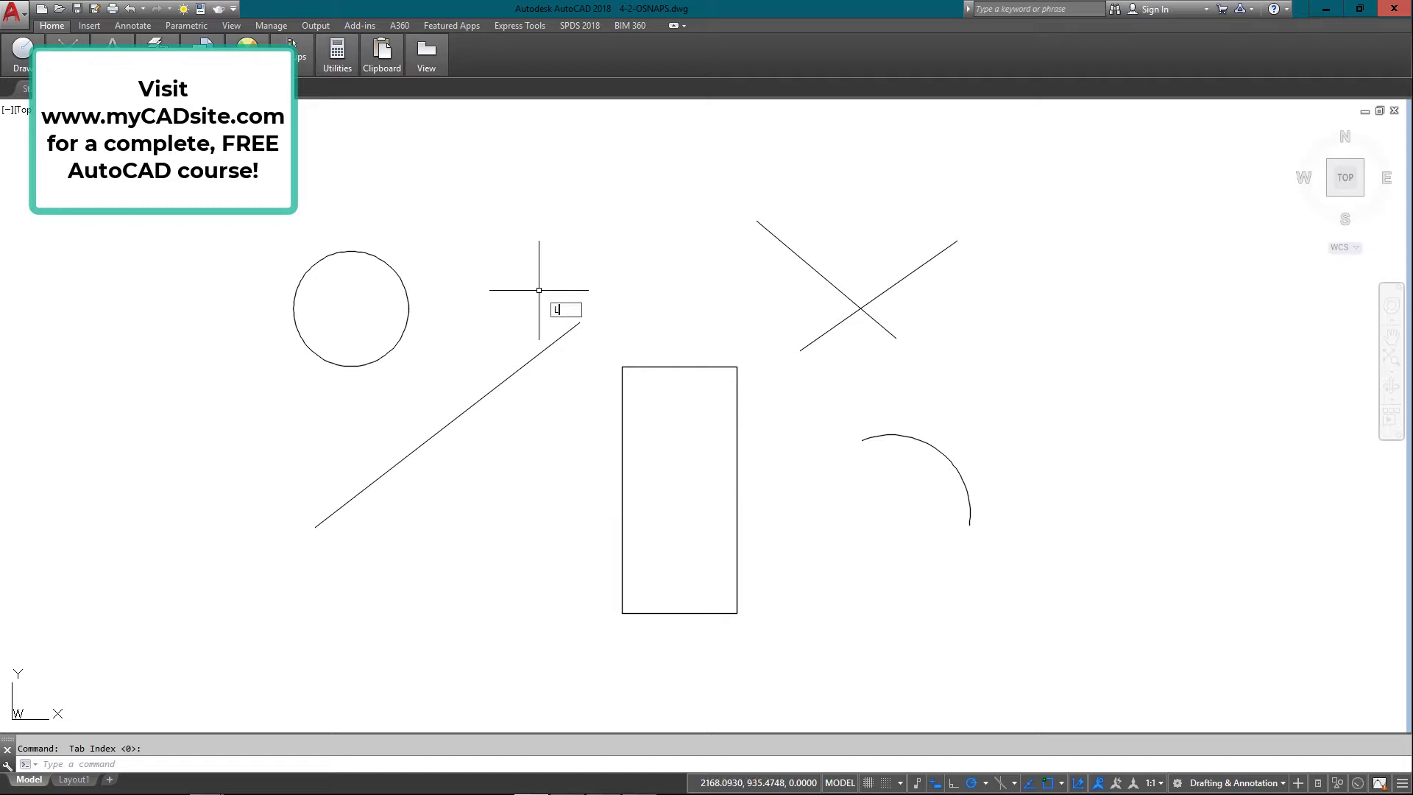
{"action": "key", "text": "Return"}
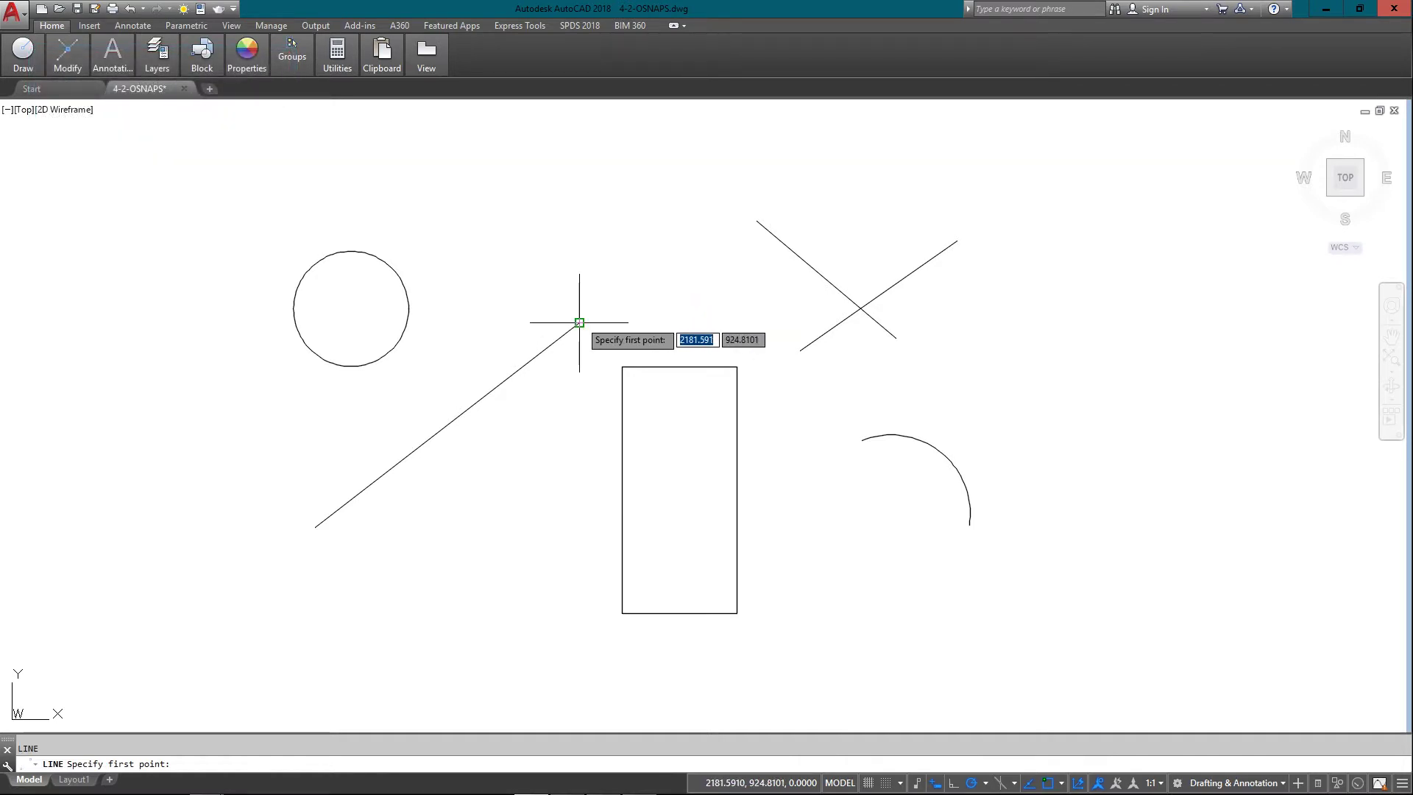
{"action": "mouse_move", "coordinate": [579, 322]}
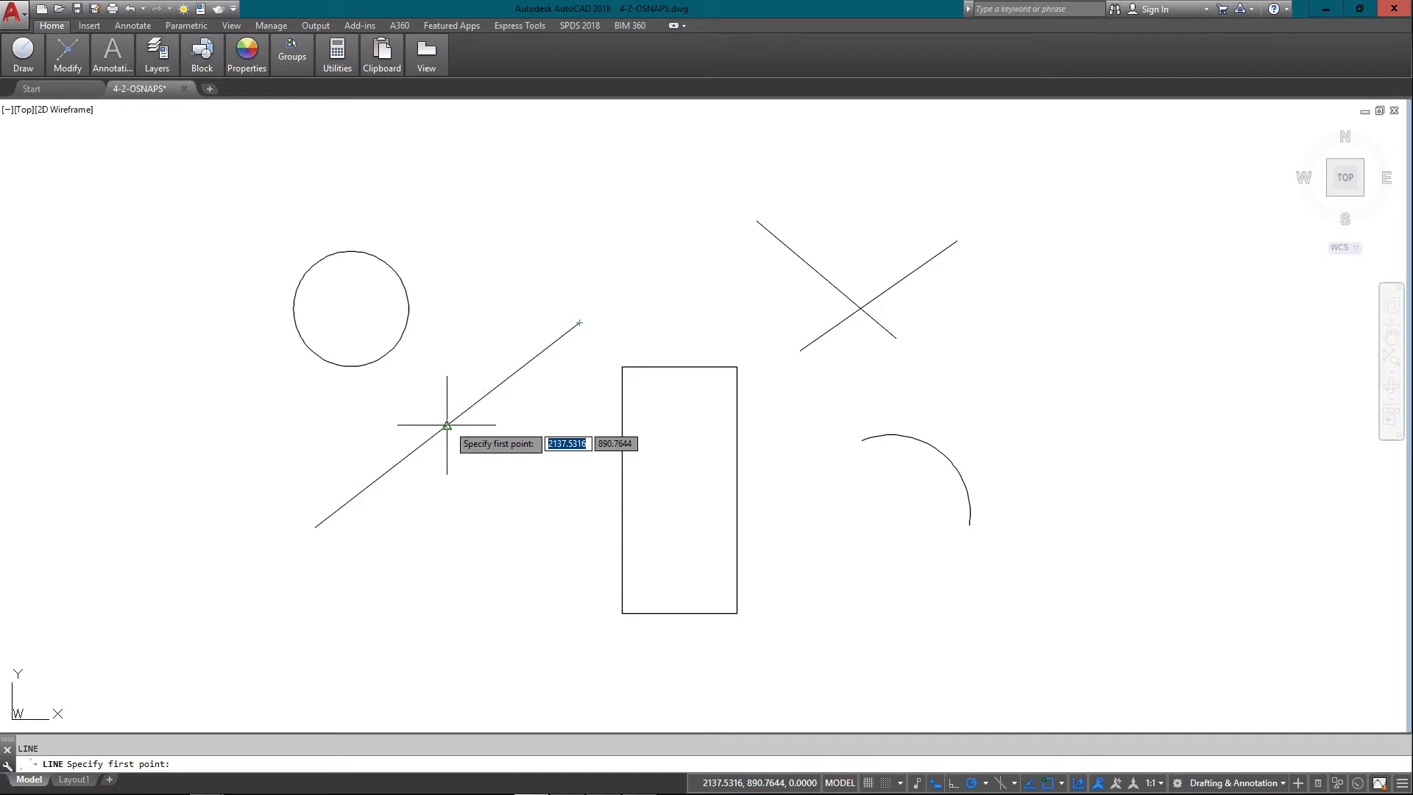
{"action": "mouse_move", "coordinate": [447, 425]}
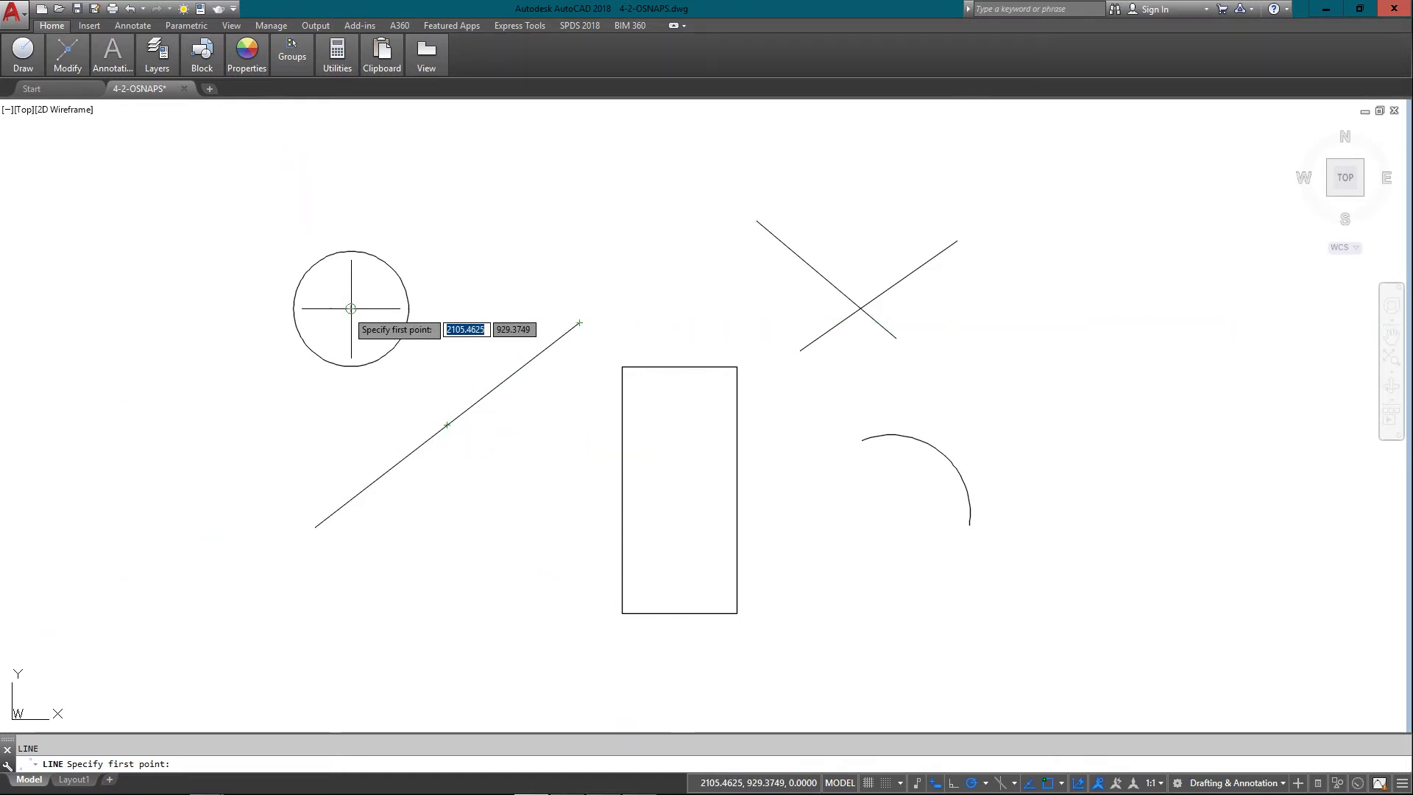
{"action": "mouse_move", "coordinate": [351, 308]}
{"action": "mouse_move", "coordinate": [888, 439]}
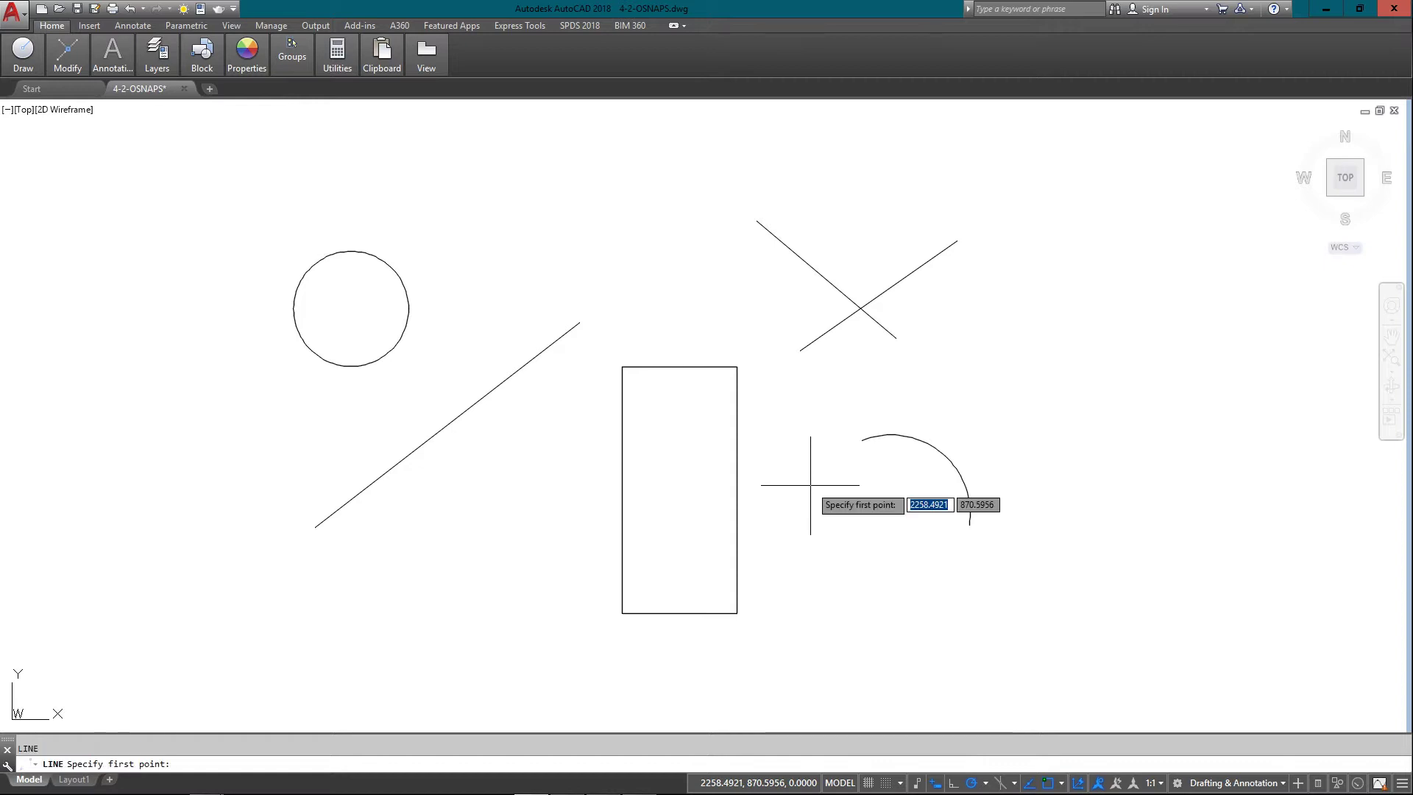
{"action": "left_click", "coordinate": [408, 309]}
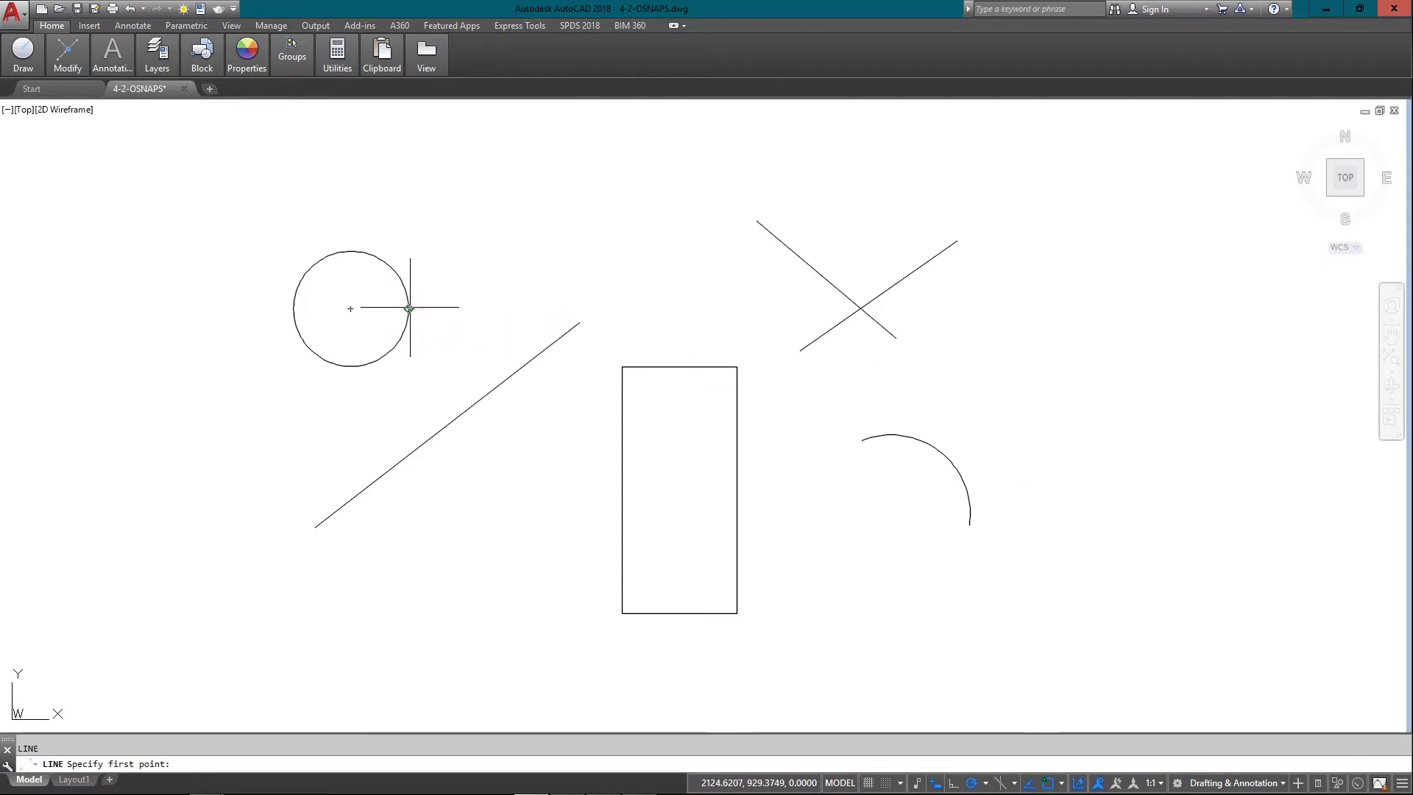
{"action": "left_click", "coordinate": [294, 308]}
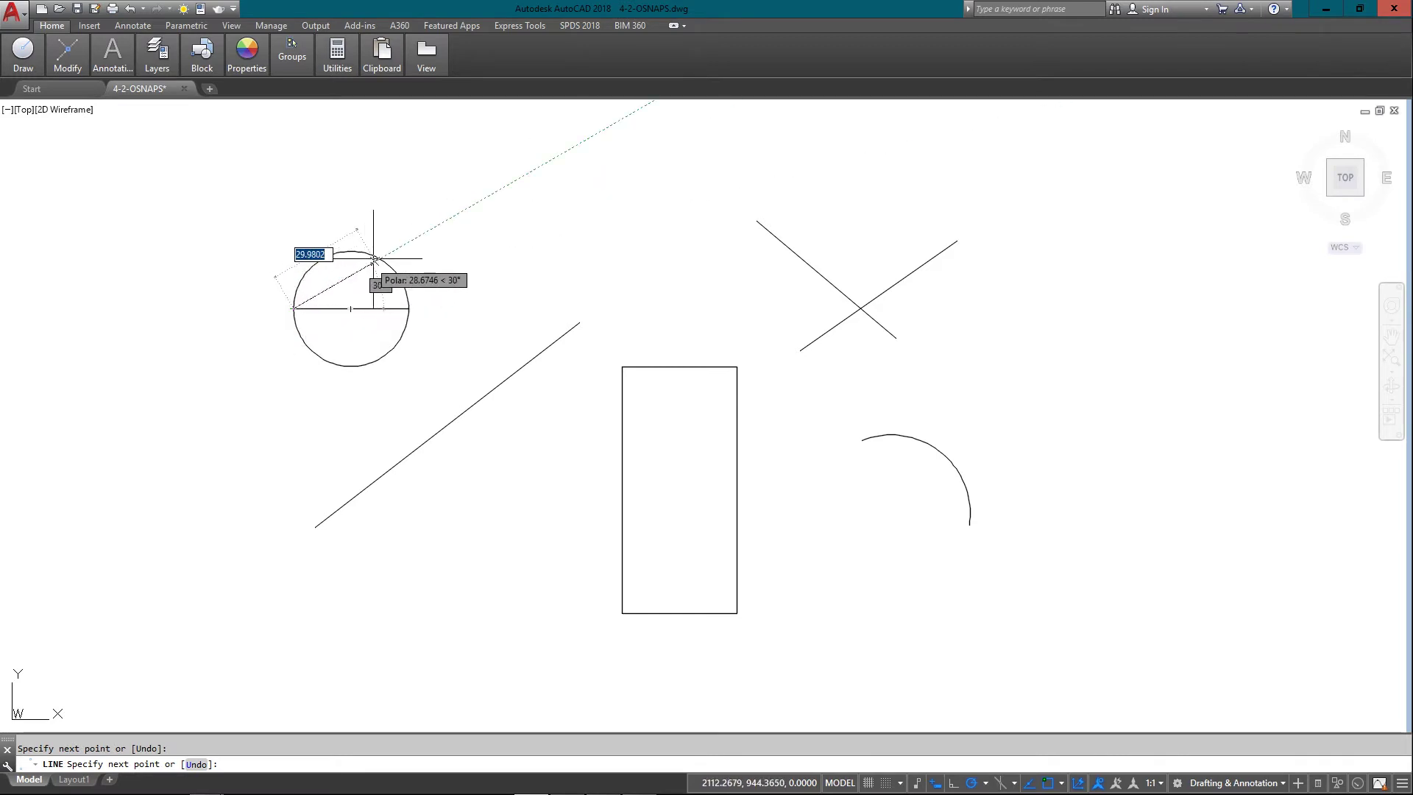
- Continue through the top, bottom, right and top quadrants, adding the vertical diameter and chords
{"action": "left_click", "coordinate": [351, 251]}
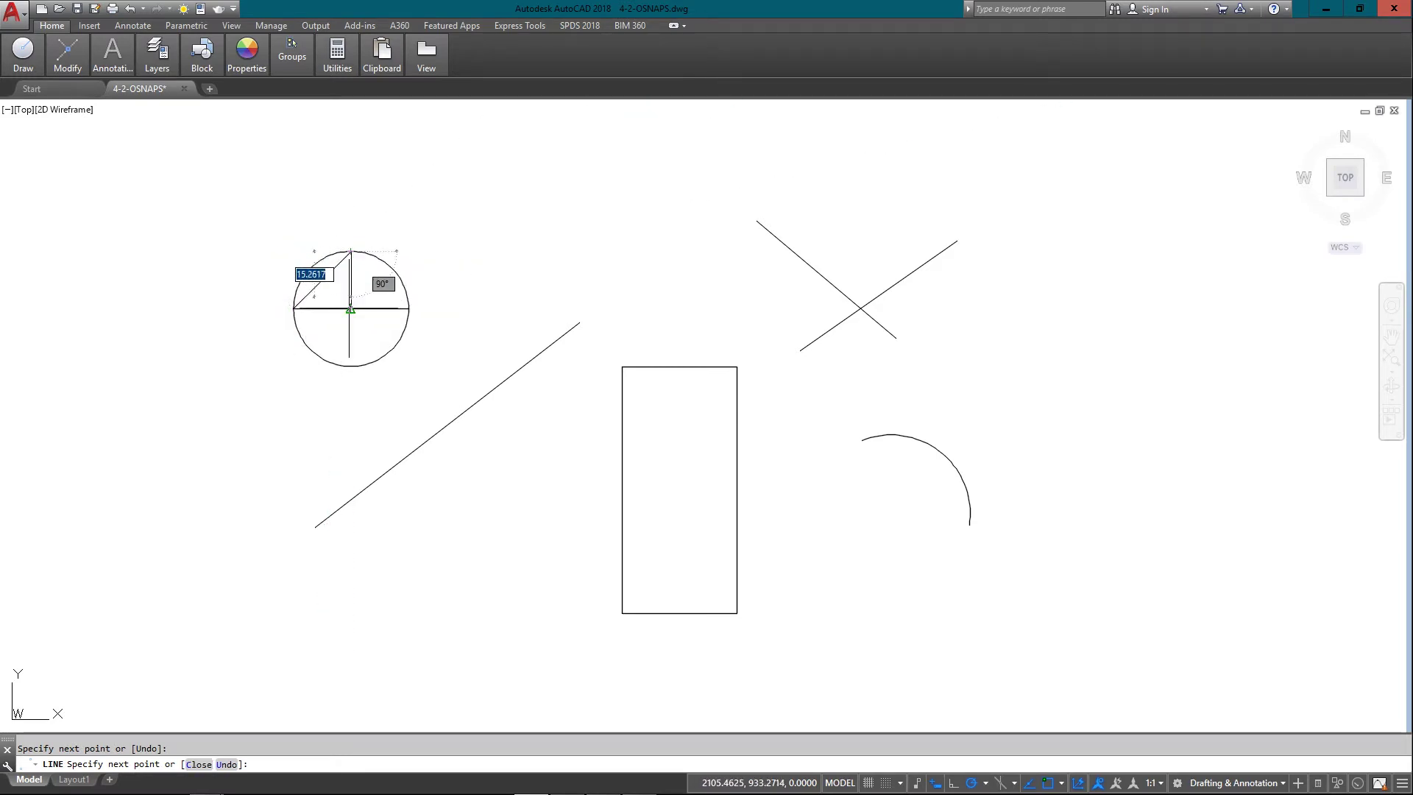
{"action": "left_click", "coordinate": [351, 366]}
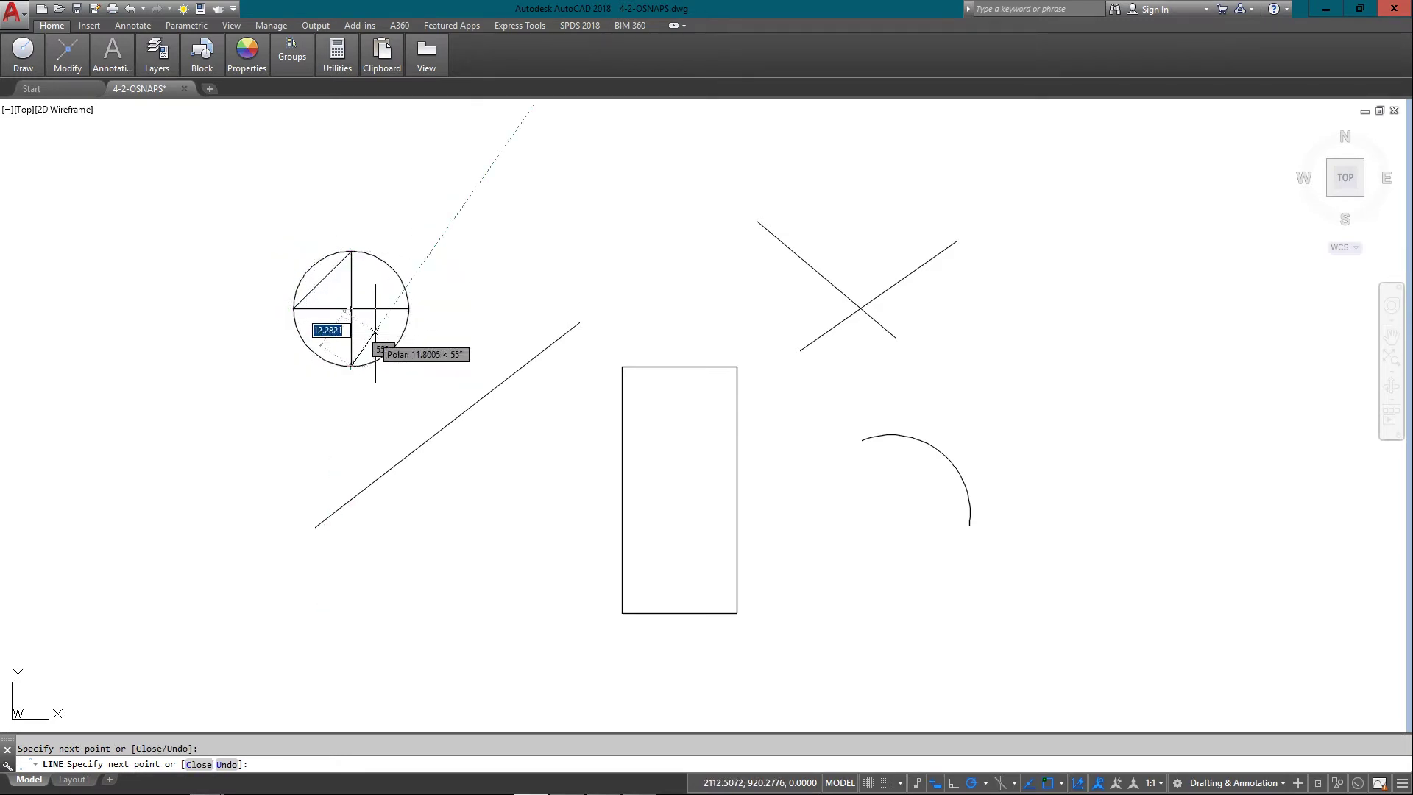
{"action": "left_click", "coordinate": [408, 308]}
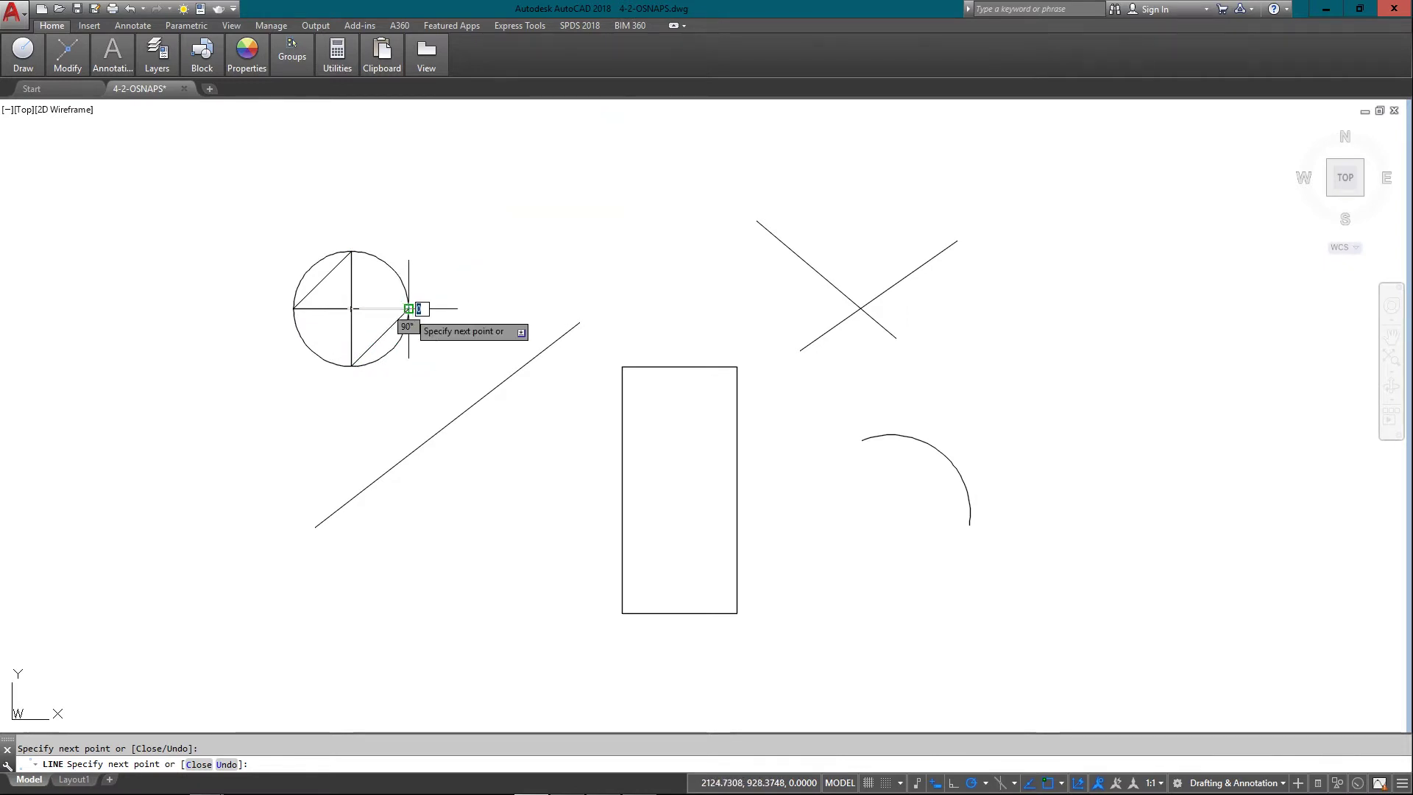
{"action": "left_click", "coordinate": [351, 251]}
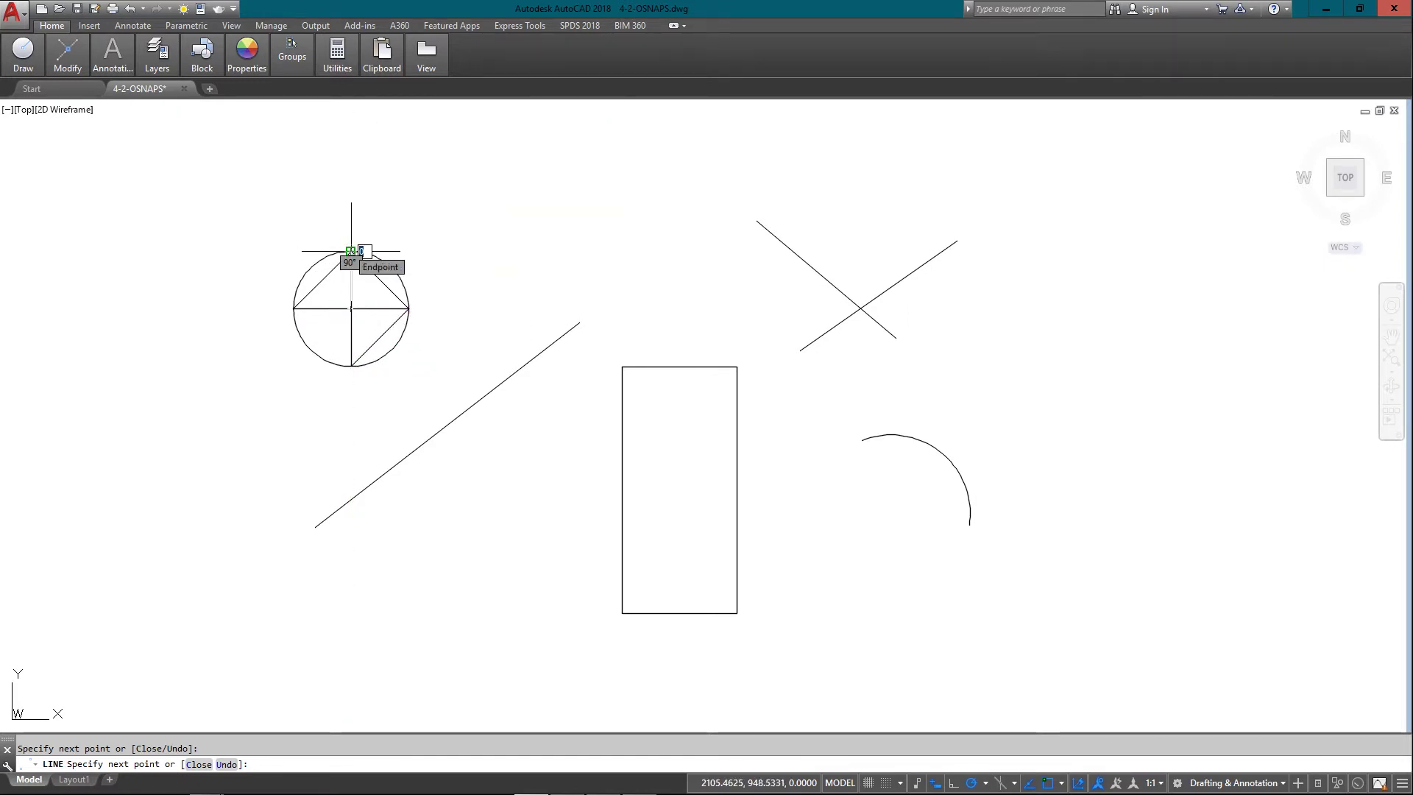
{"action": "key", "text": "Return"}
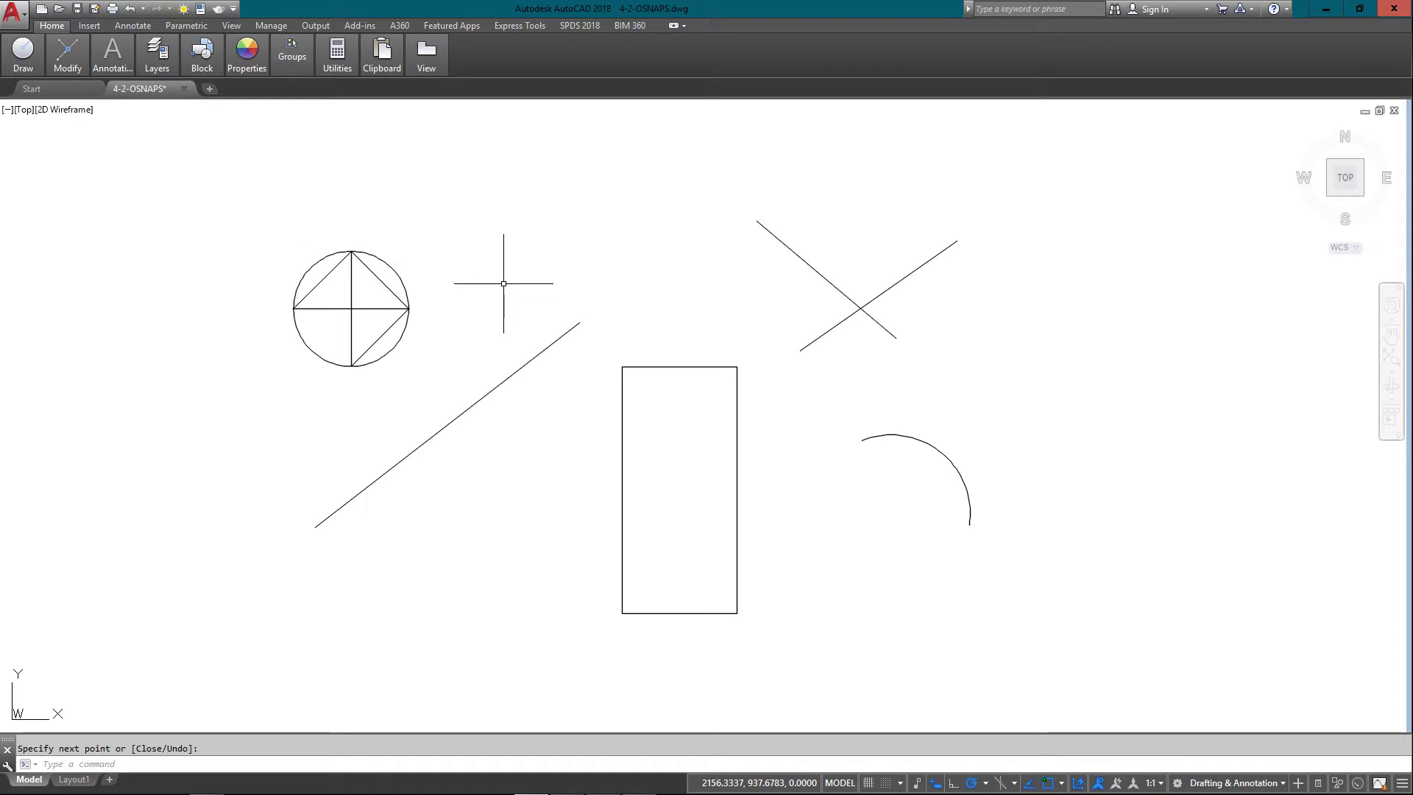
- Erase all the lines inside the circle with a crossing window
{"action": "type", "text": "E"}
{"action": "key", "text": "Return"}
{"action": "left_click", "coordinate": [388, 267]}
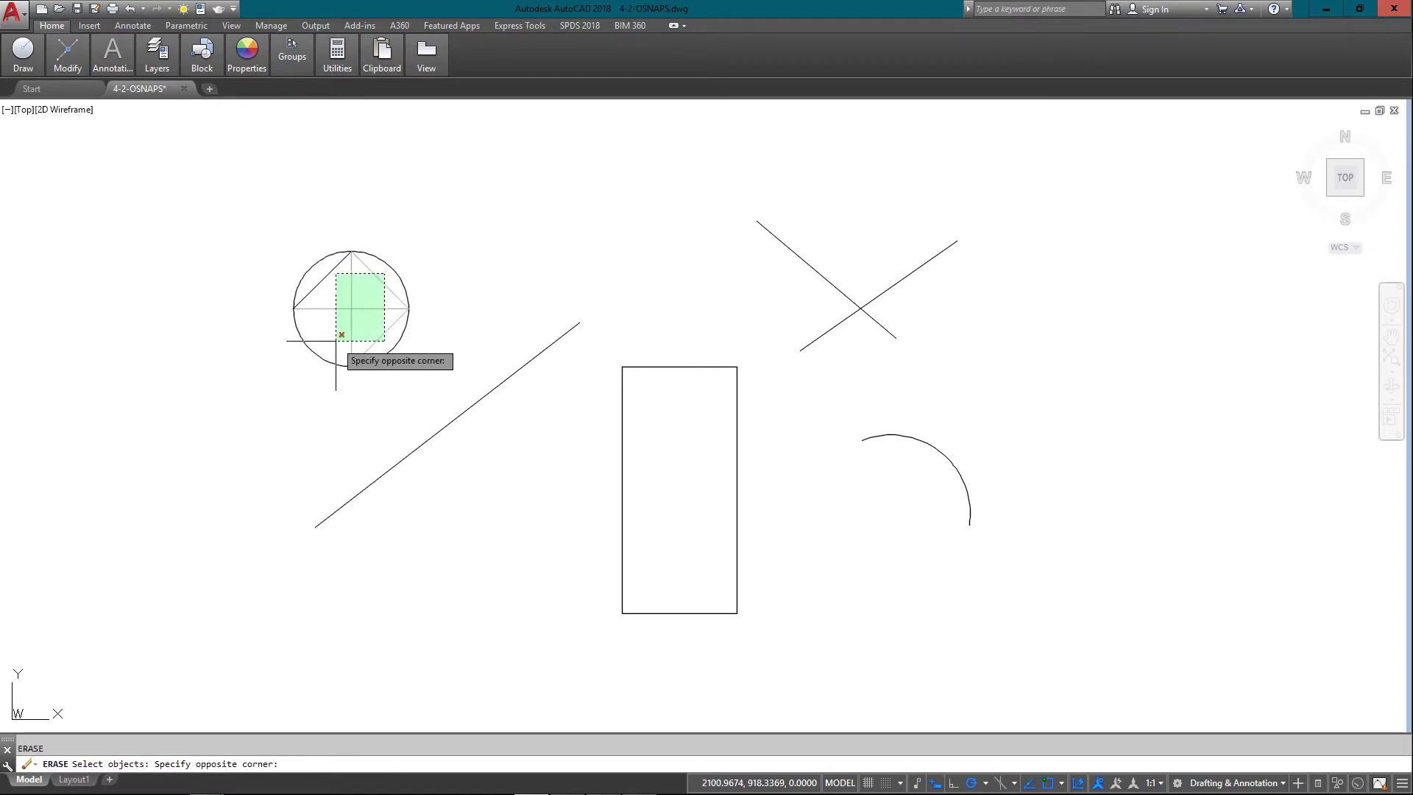
{"action": "left_click", "coordinate": [325, 338]}
{"action": "key", "text": "Return"}
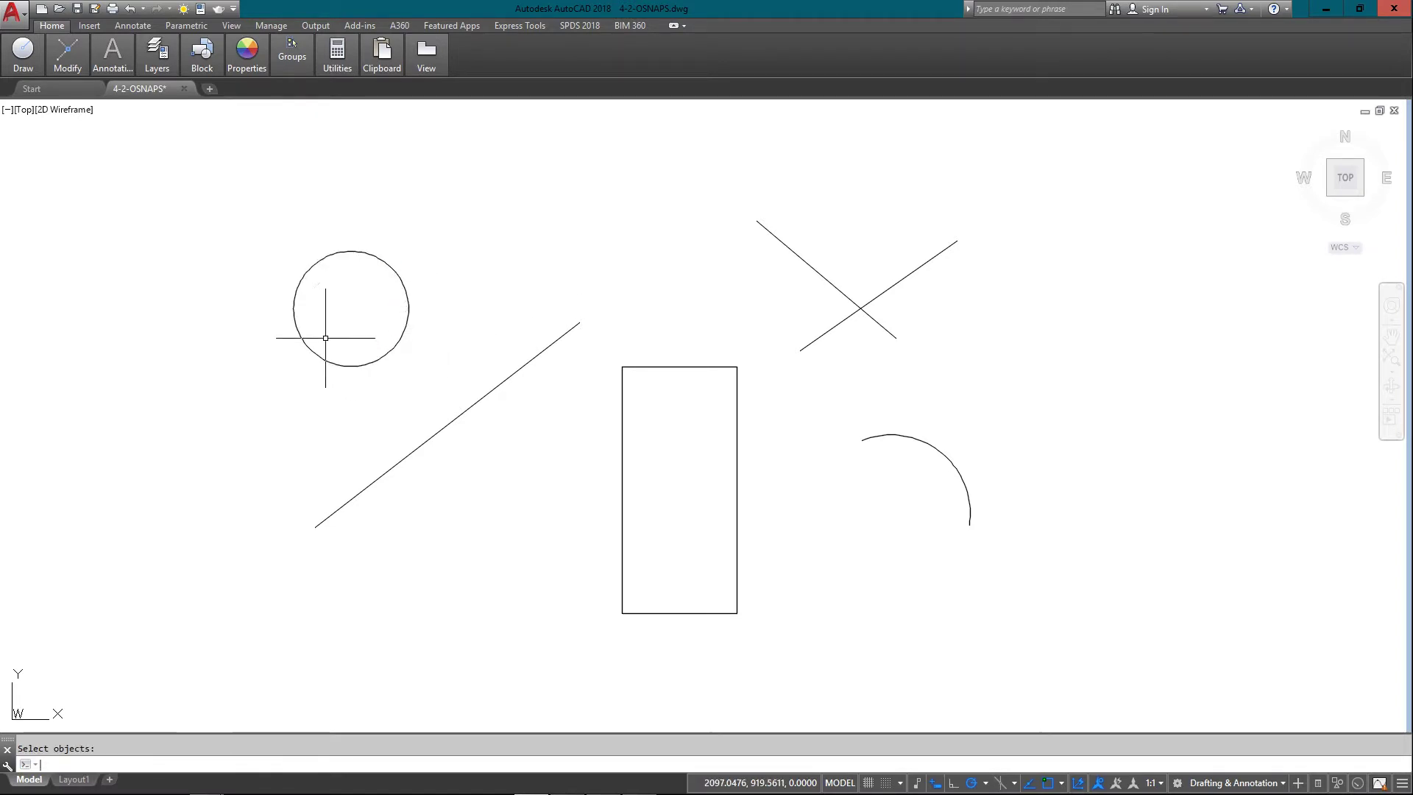
- Draw snapped lines from the circle centre to the diagonal's endpoint, rectangle top midpoint and corner
{"action": "type", "text": "l"}
{"action": "key", "text": "Return"}
{"action": "left_click", "coordinate": [351, 309]}
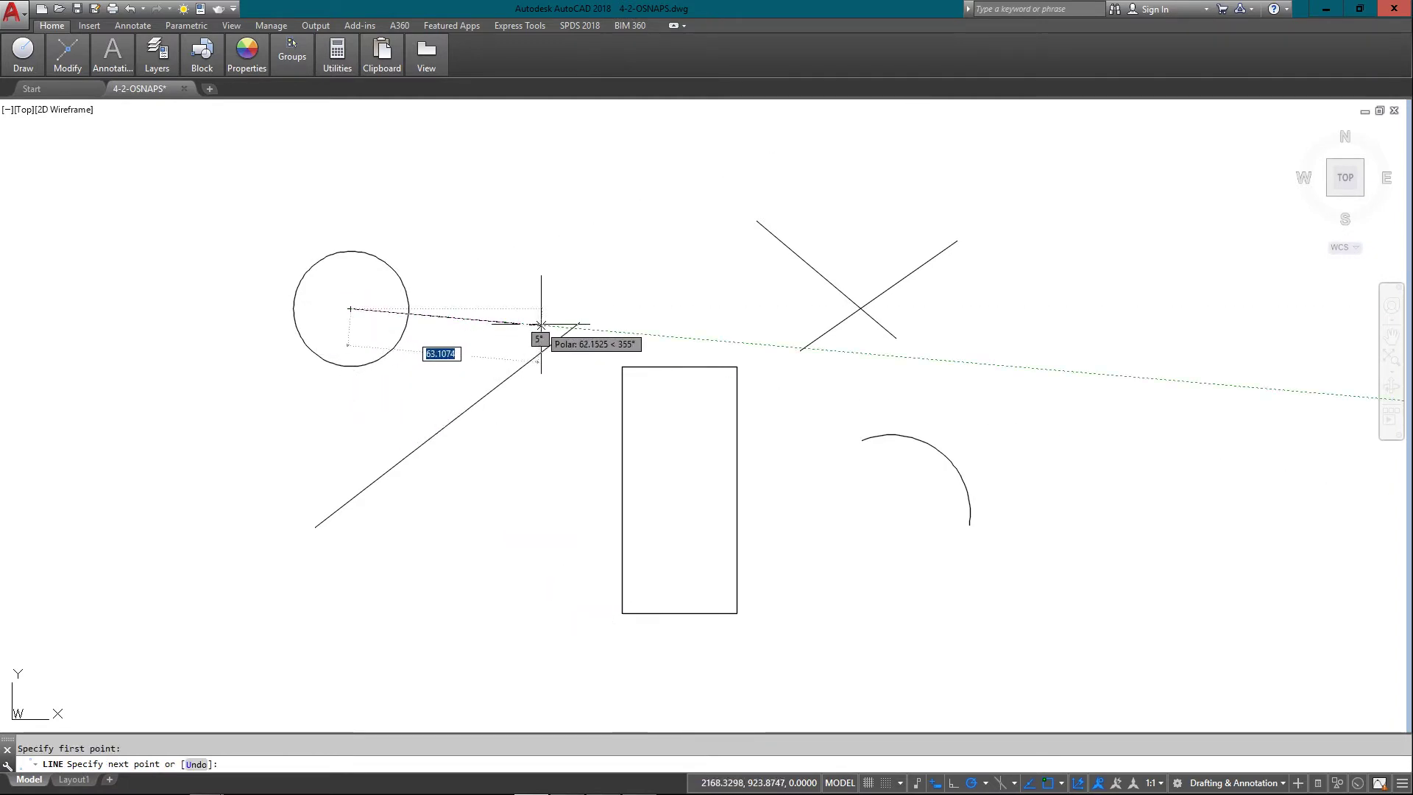
{"action": "left_click", "coordinate": [579, 322]}
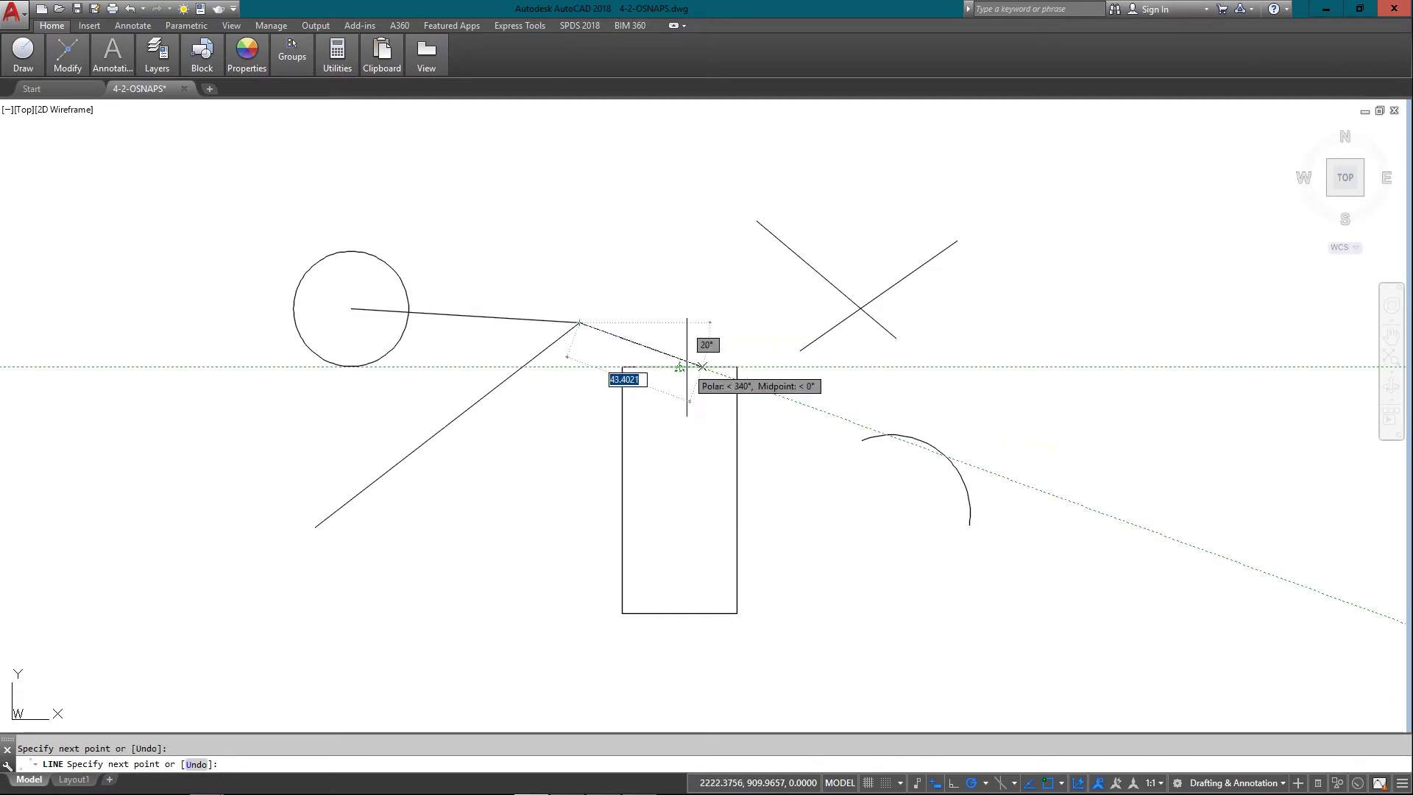
{"action": "left_click", "coordinate": [678, 366]}
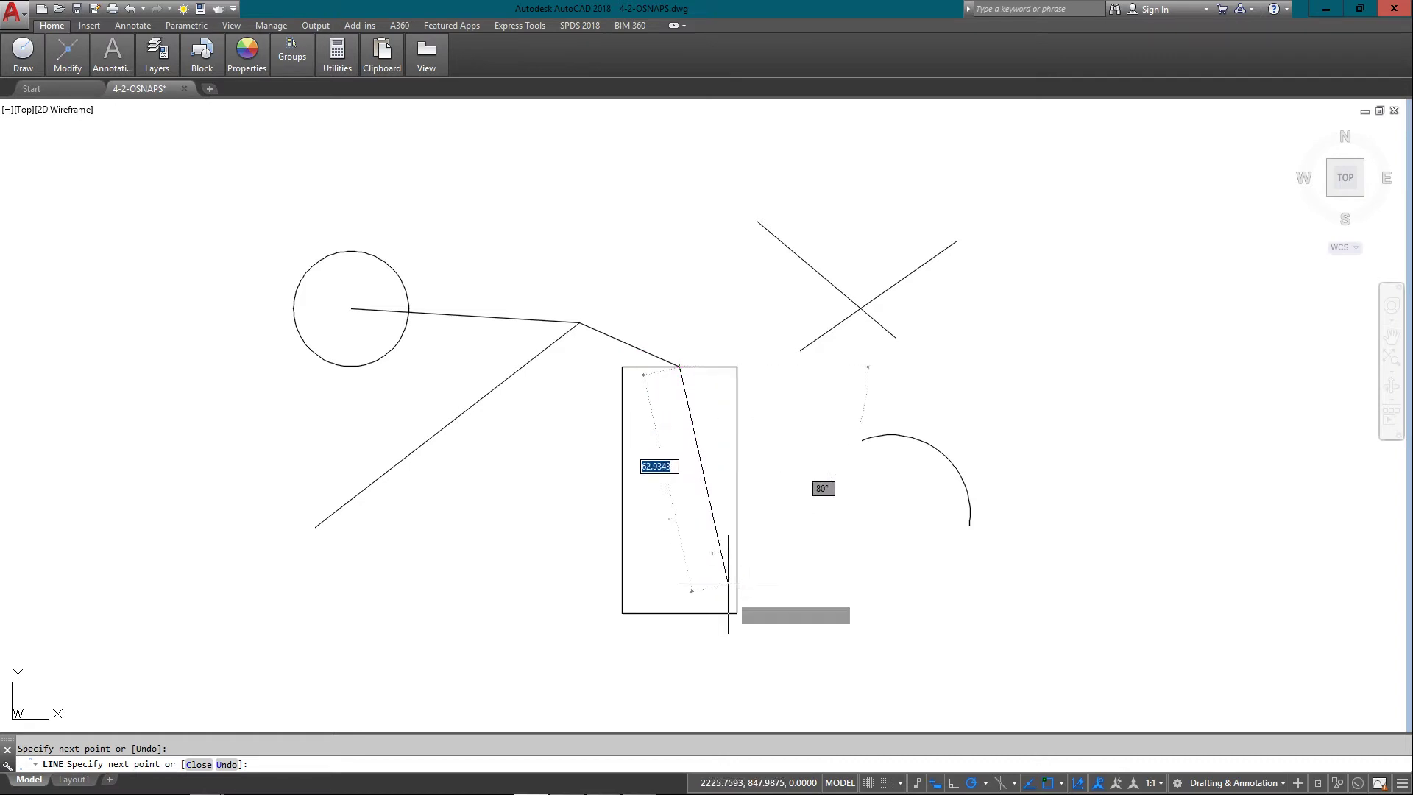
{"action": "left_click", "coordinate": [736, 613]}
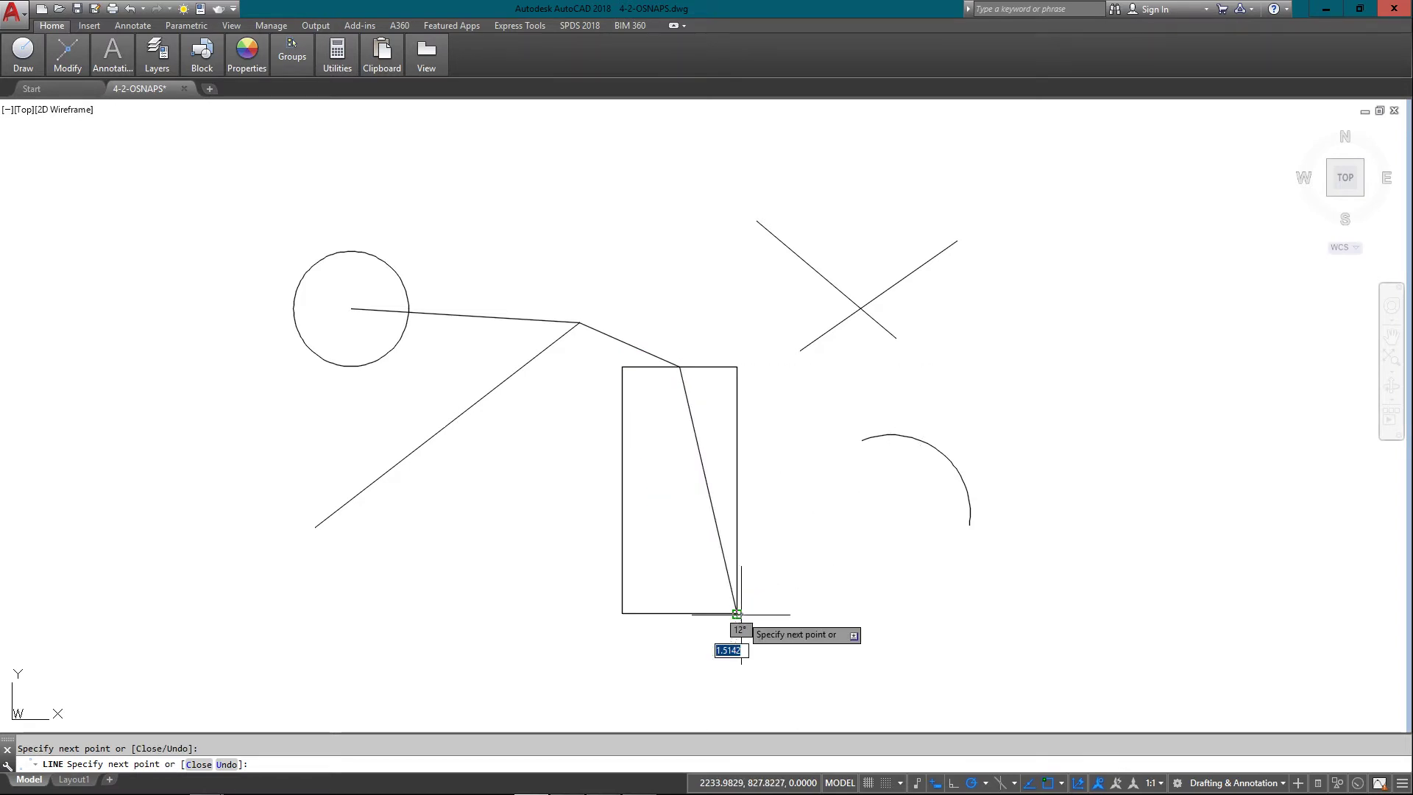
{"action": "key", "text": "Return"}
- Erase the three test lines leading from the circle centre to the rectangle
{"action": "type", "text": "E"}
{"action": "key", "text": "Return"}
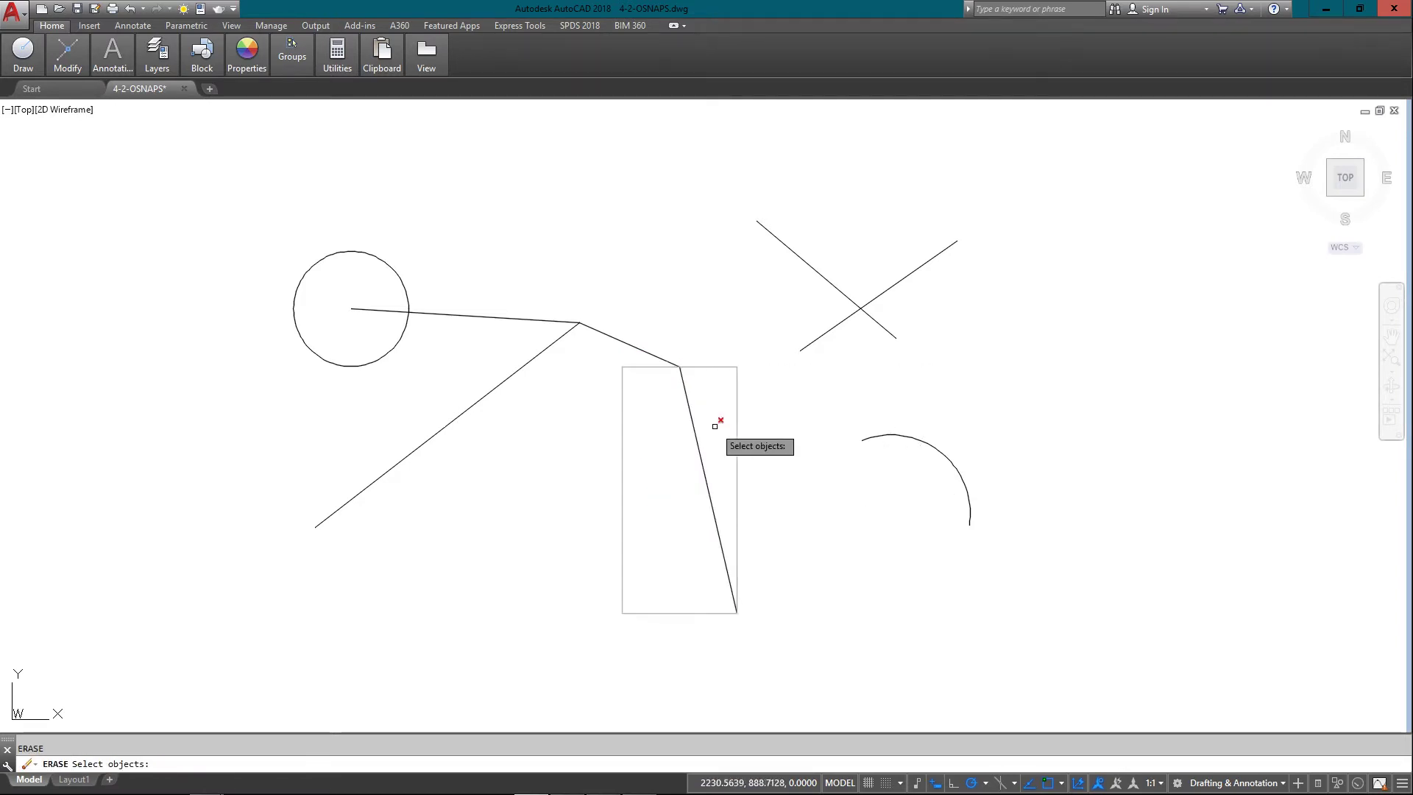
{"action": "left_click", "coordinate": [719, 422]}
{"action": "left_click", "coordinate": [647, 439]}
{"action": "left_click", "coordinate": [647, 340]}
{"action": "left_click", "coordinate": [588, 347]}
{"action": "left_click", "coordinate": [457, 316]}
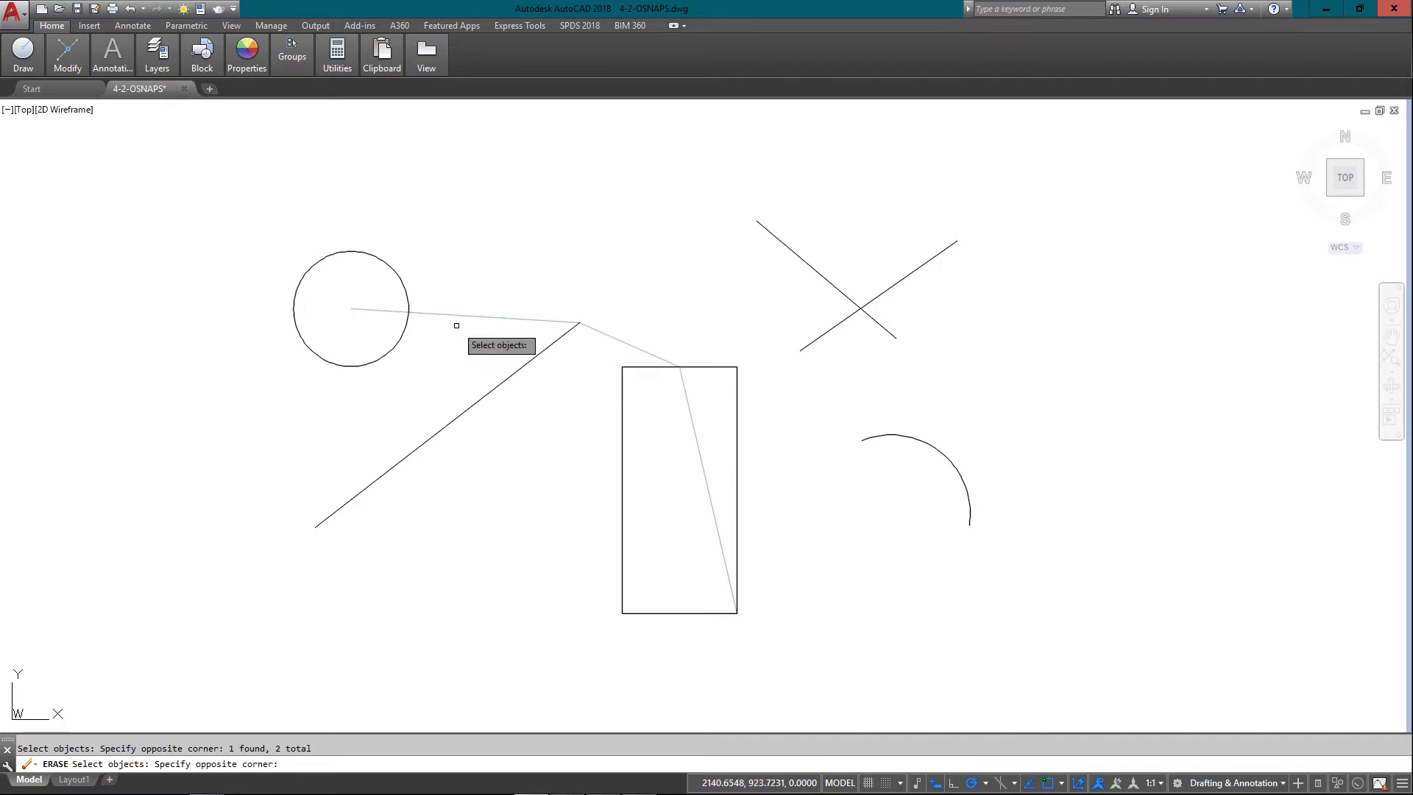
{"action": "key", "text": "Return"}
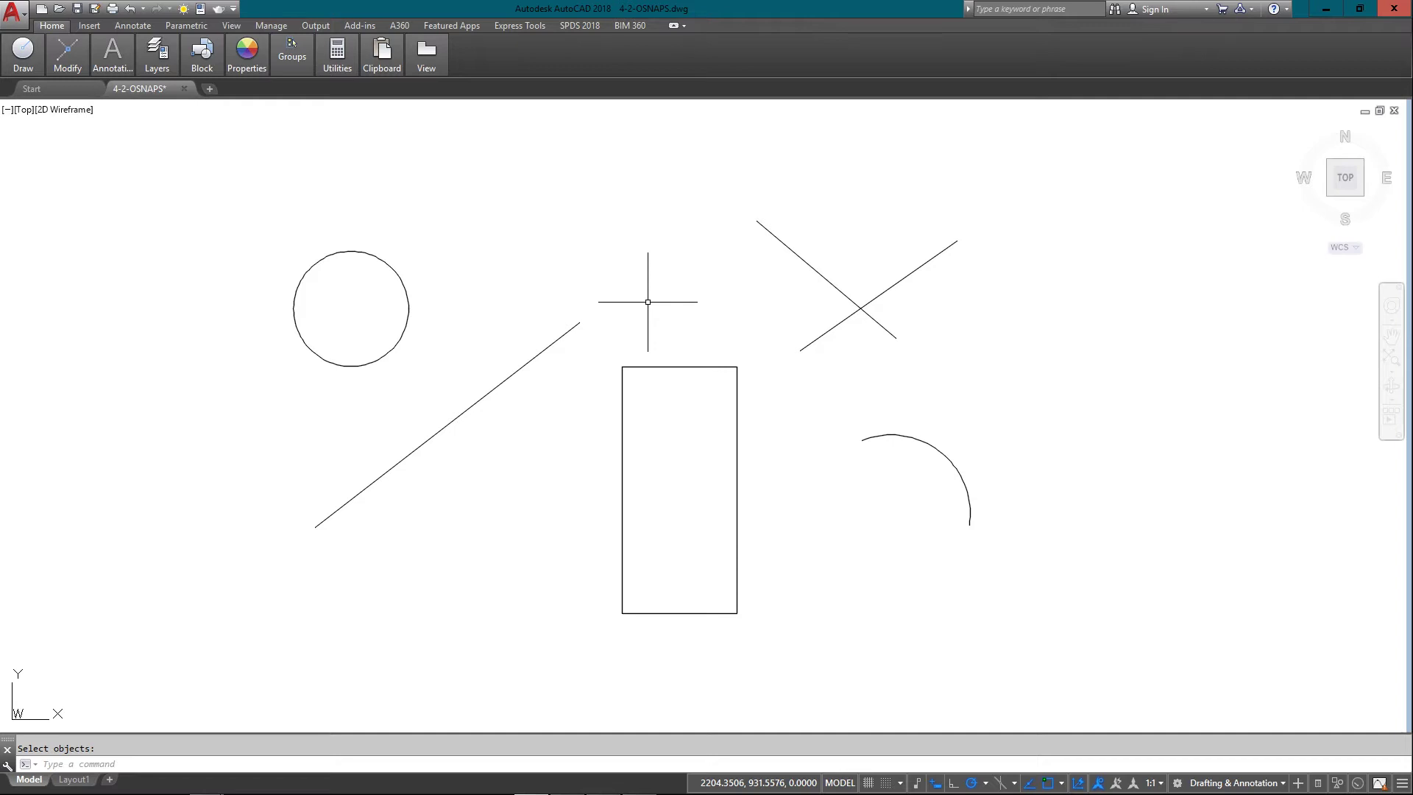
{"action": "type", "text": "l"}
{"action": "key", "text": "Return"}
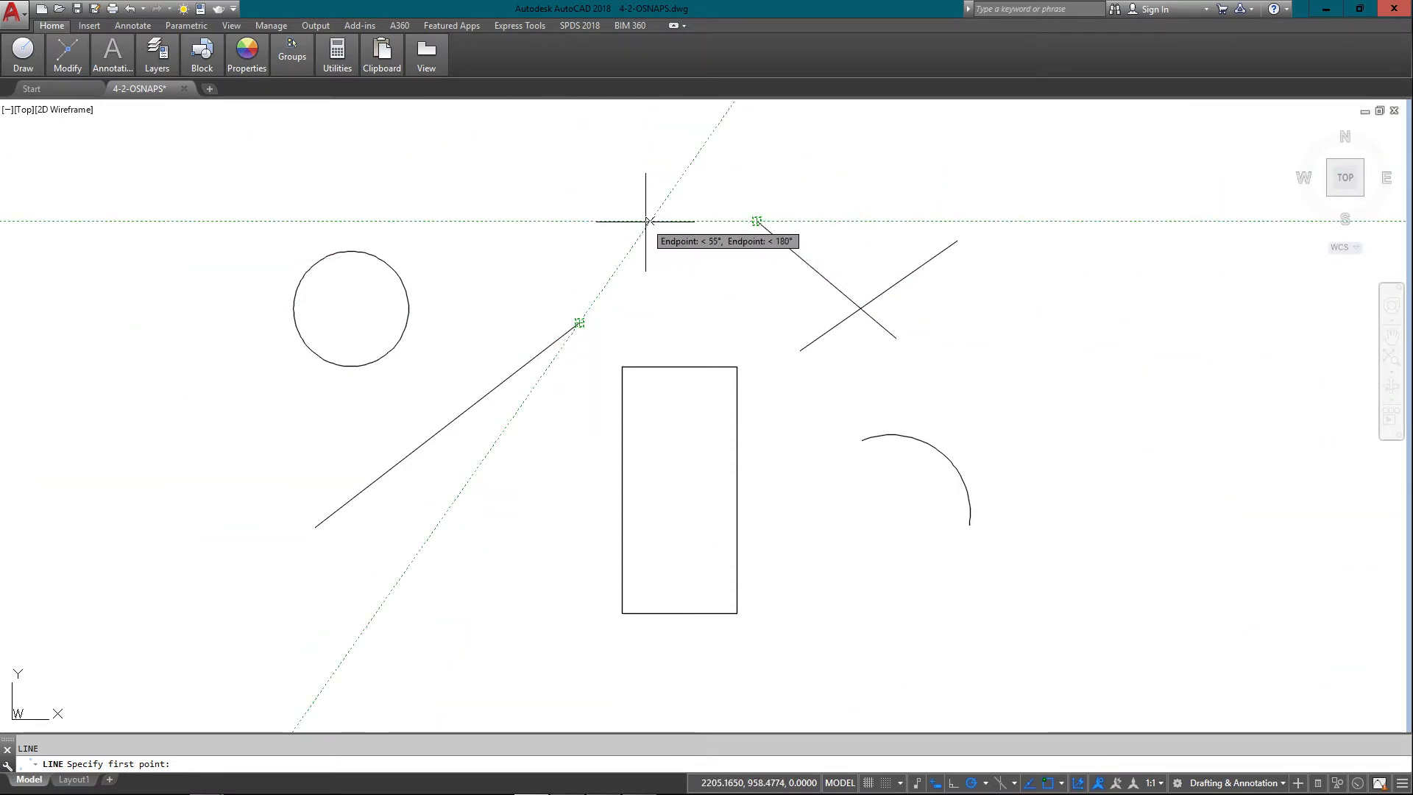
{"action": "right_click", "coordinate": [646, 221], "text": "shift"}
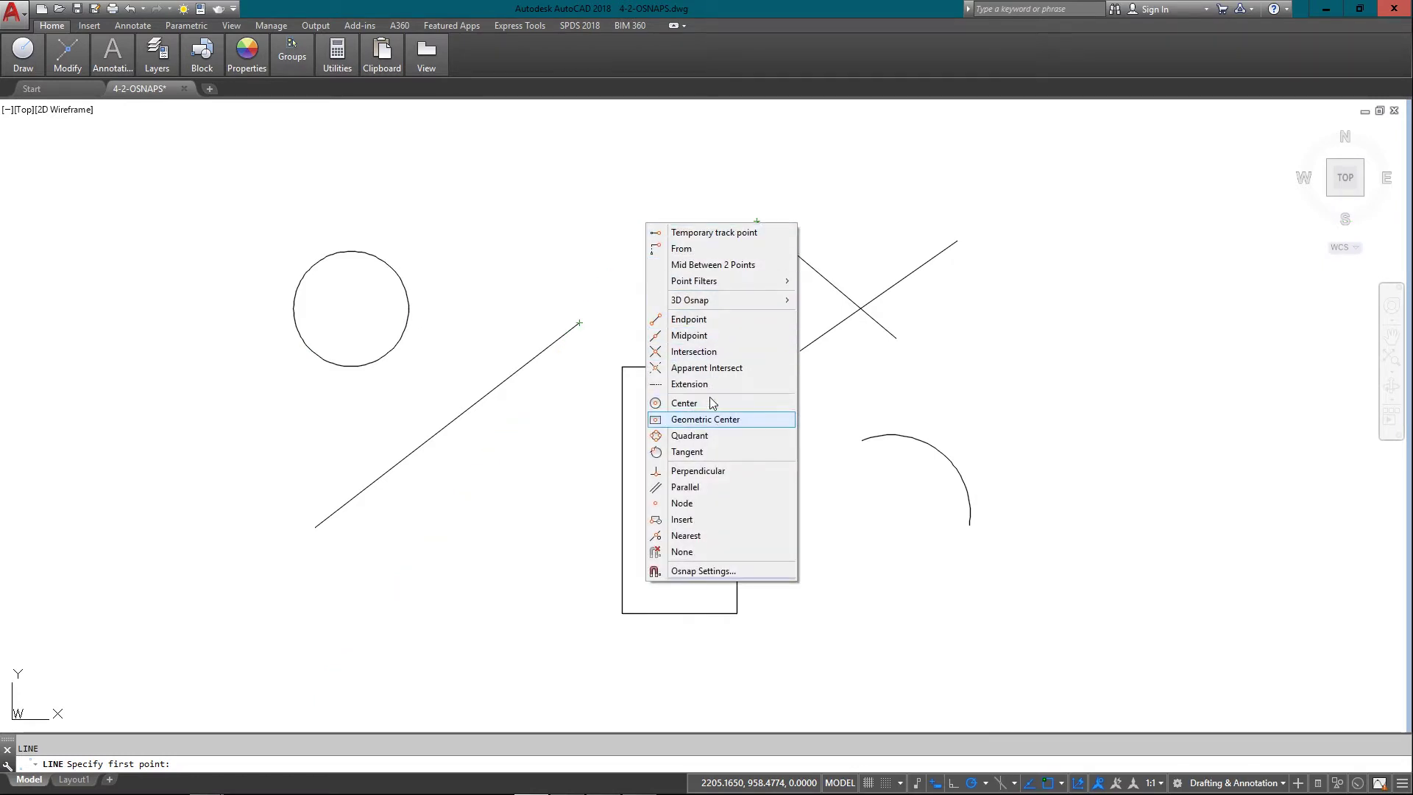
{"action": "left_click", "coordinate": [706, 368]}
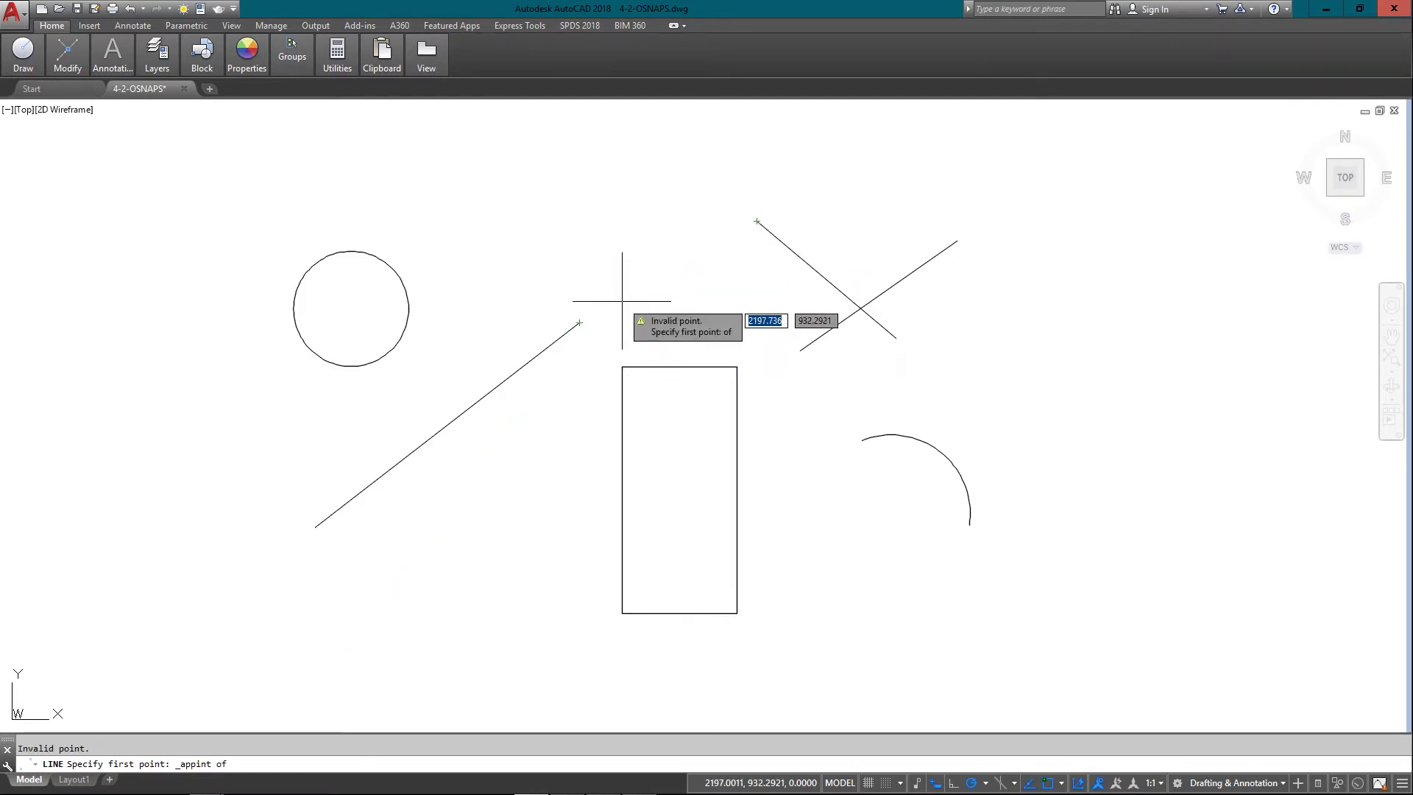
{"action": "left_click", "coordinate": [576, 323]}
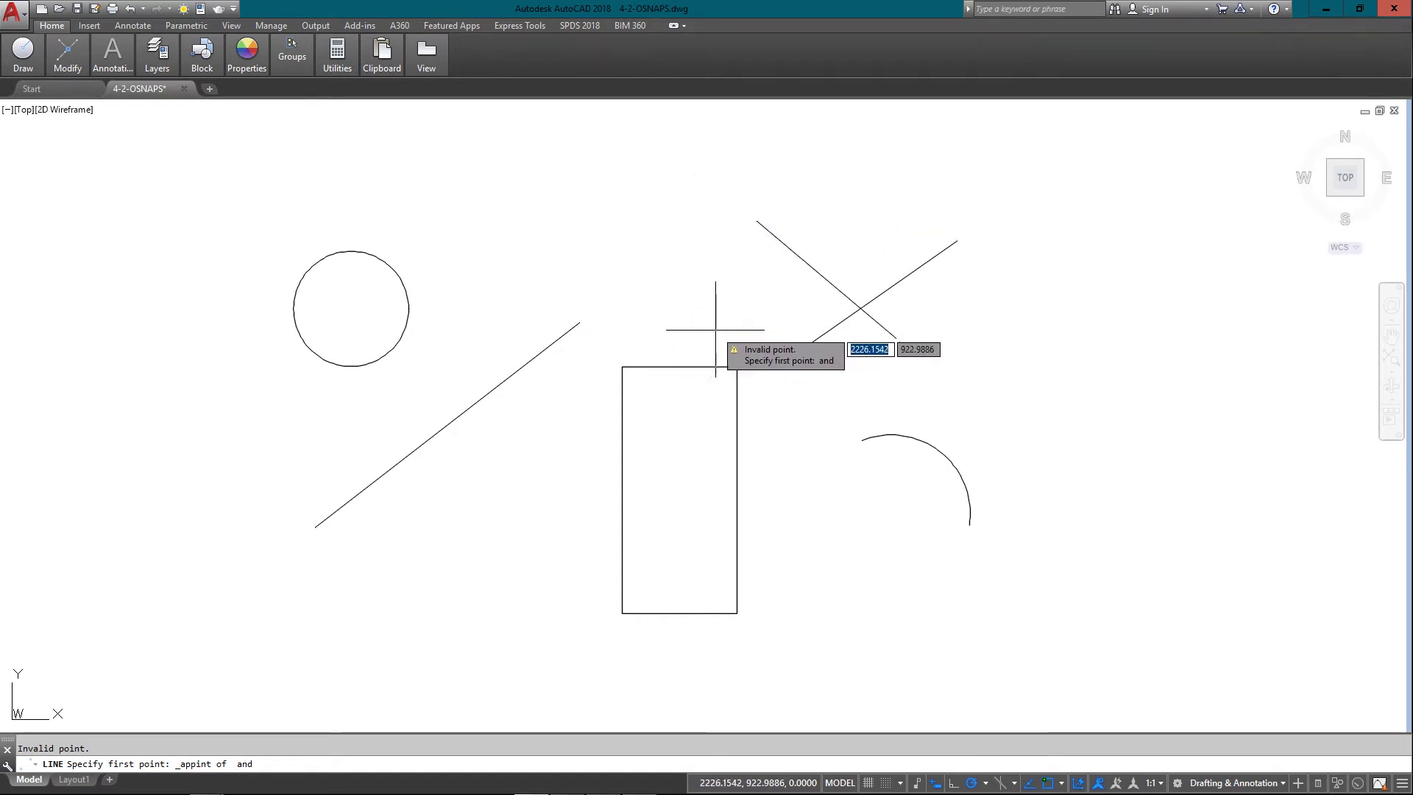
{"action": "left_click", "coordinate": [761, 224]}
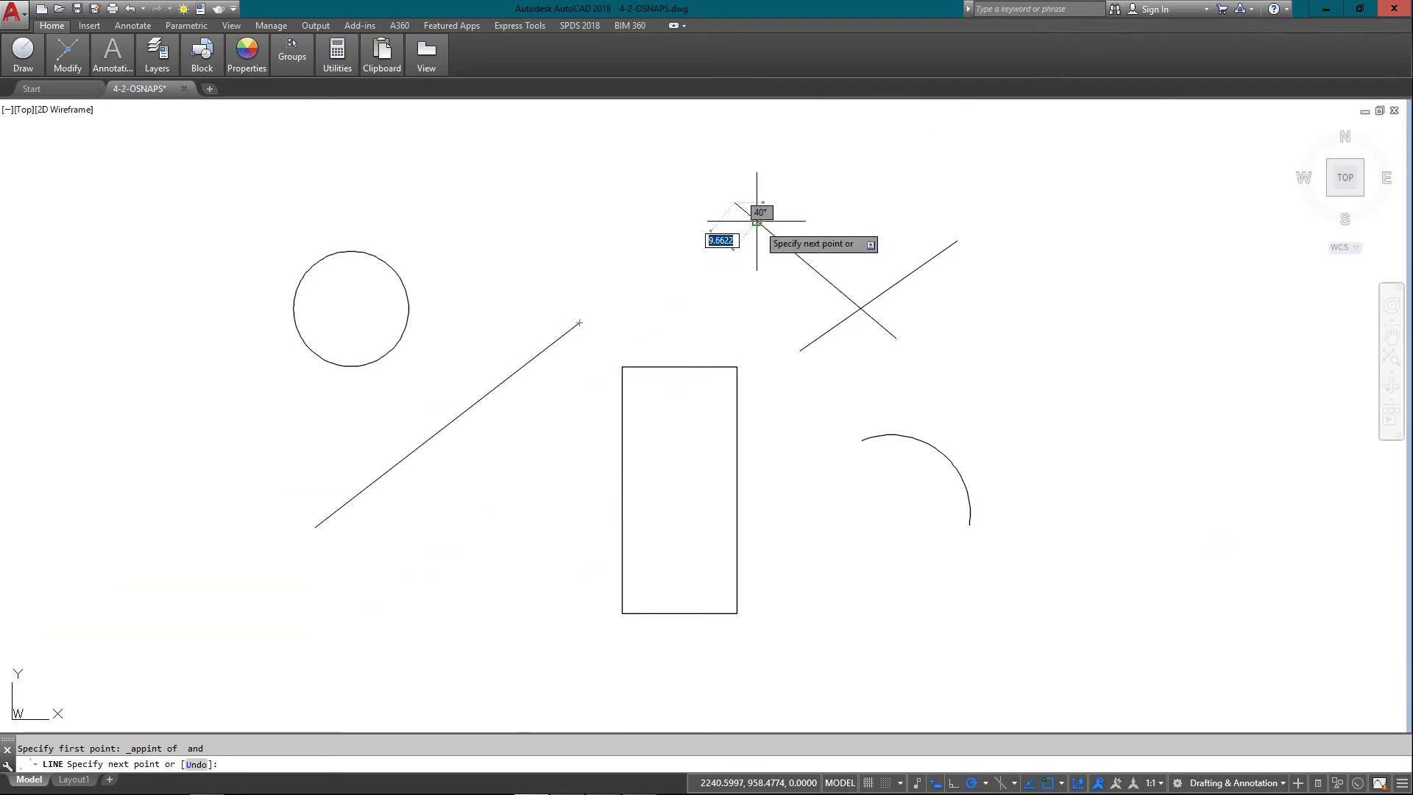
{"action": "key", "text": "Return"}
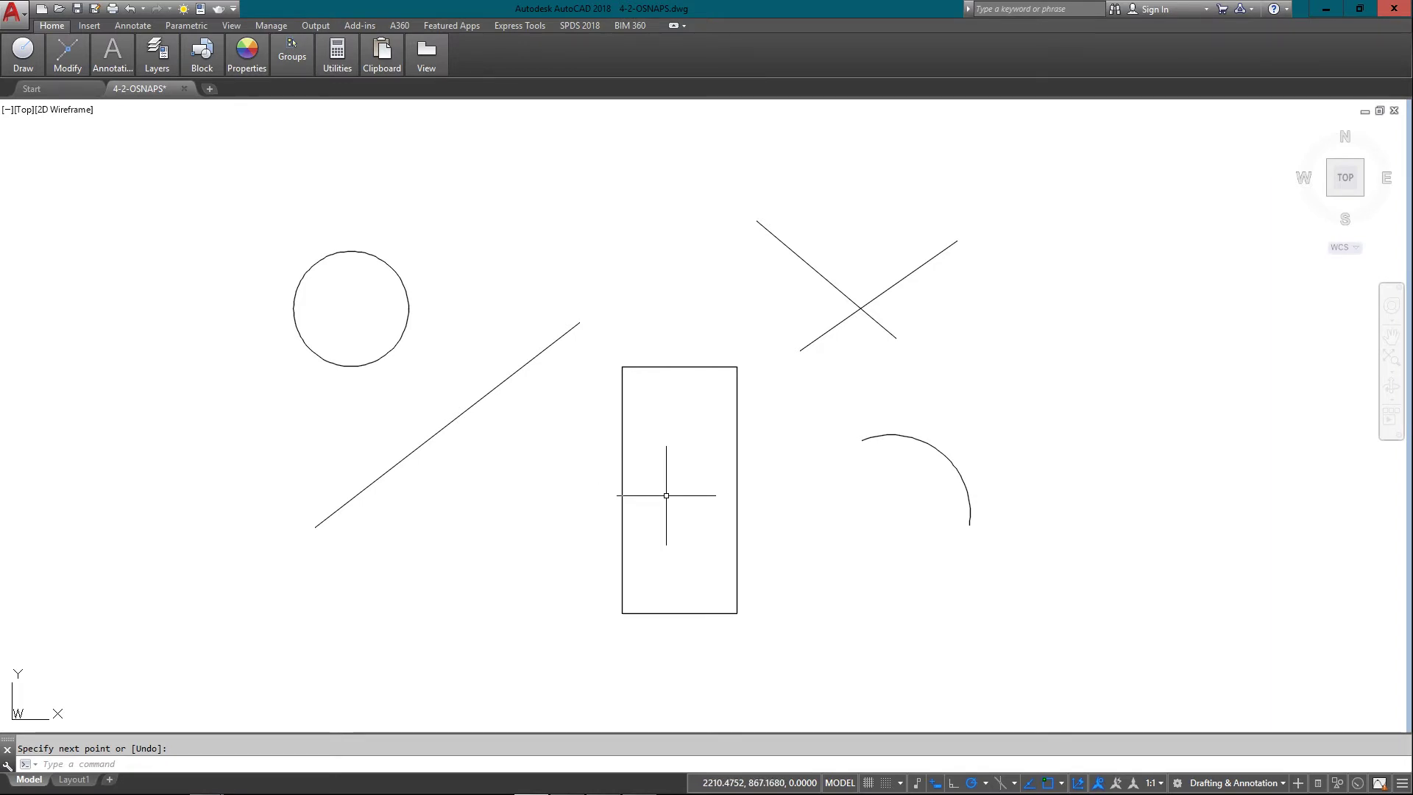
- Select the rectangle, make a first circle attempt, and undo it
{"action": "left_click", "coordinate": [751, 450]}
{"action": "left_click", "coordinate": [687, 457]}
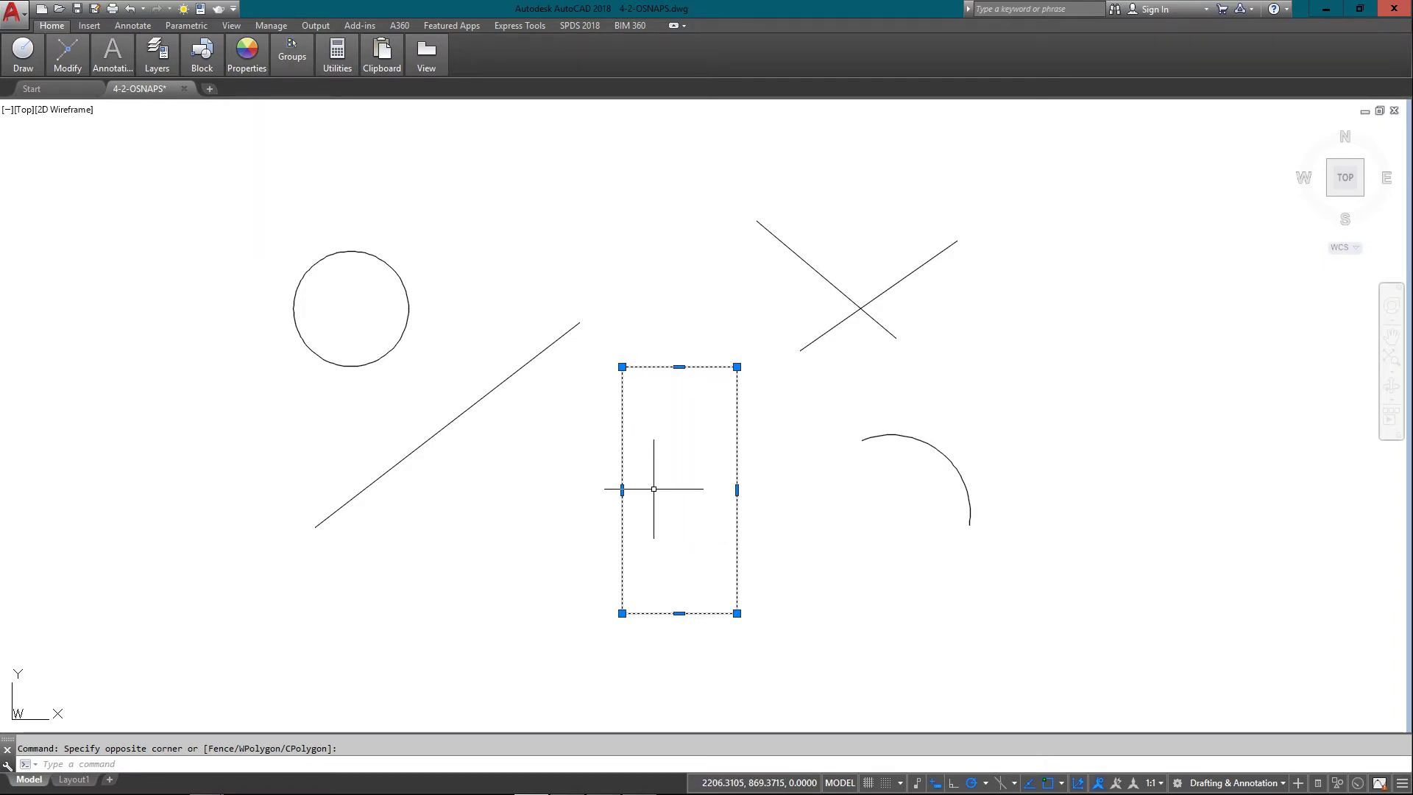
{"action": "key", "text": "BackSpace"}
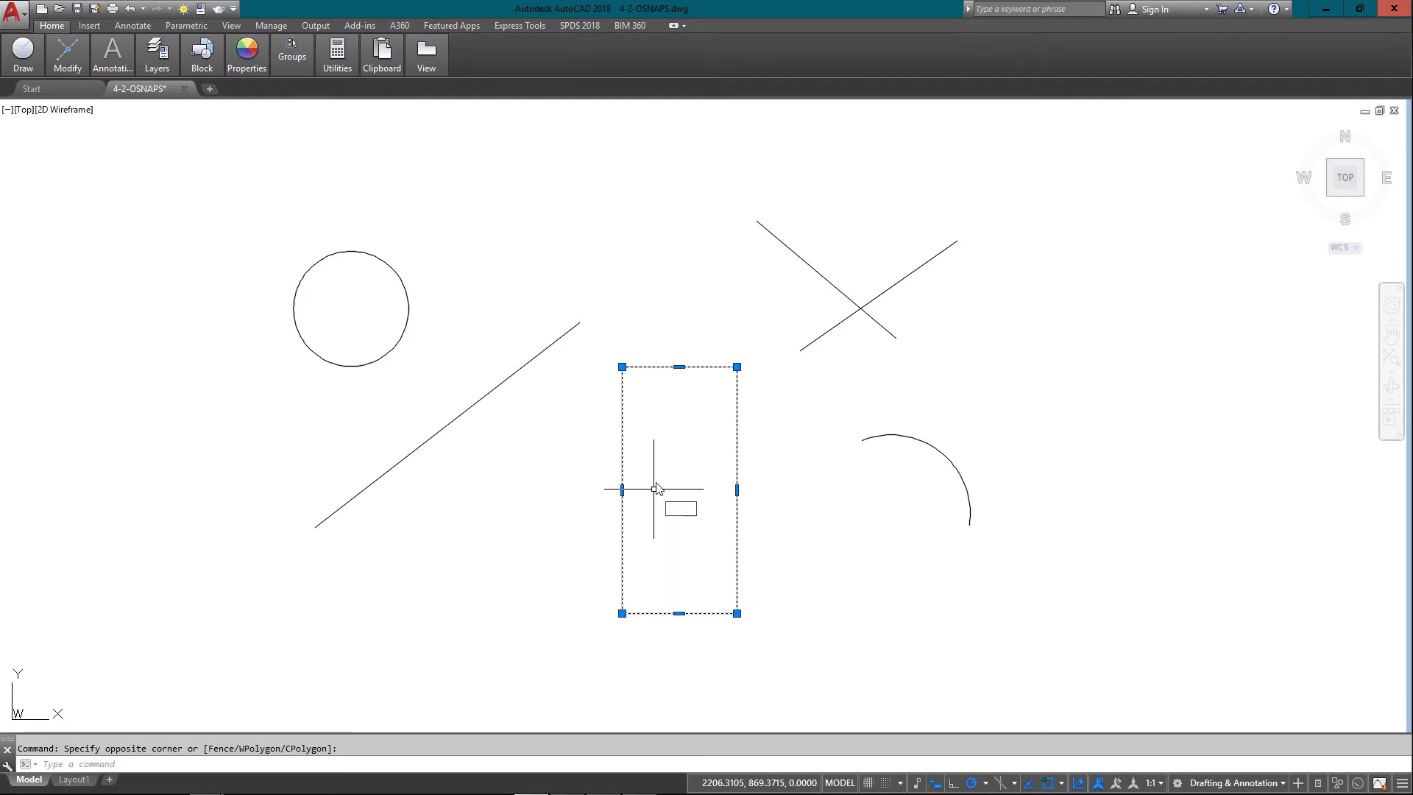
{"action": "type", "text": "C"}
{"action": "key", "text": "Return"}
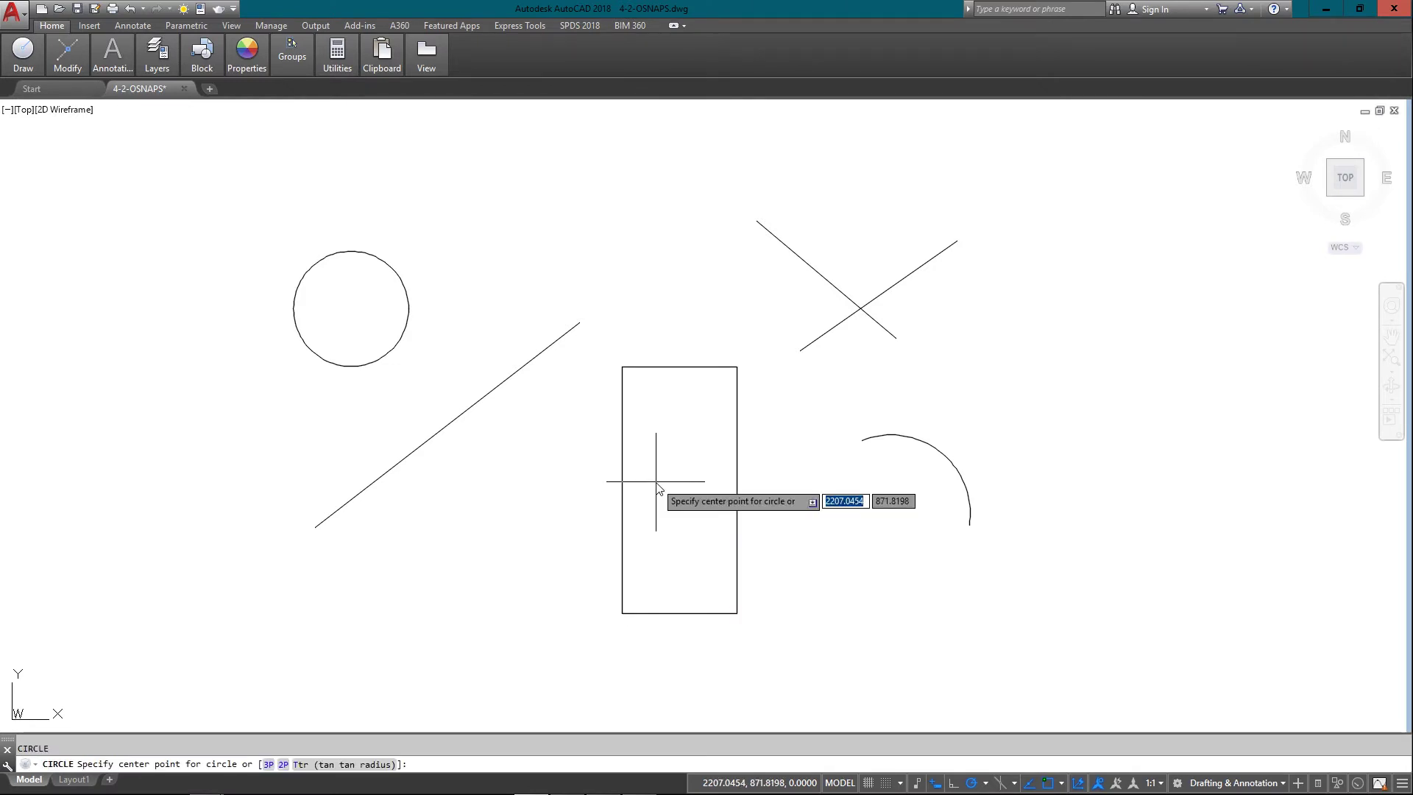
{"action": "mouse_move", "coordinate": [679, 367]}
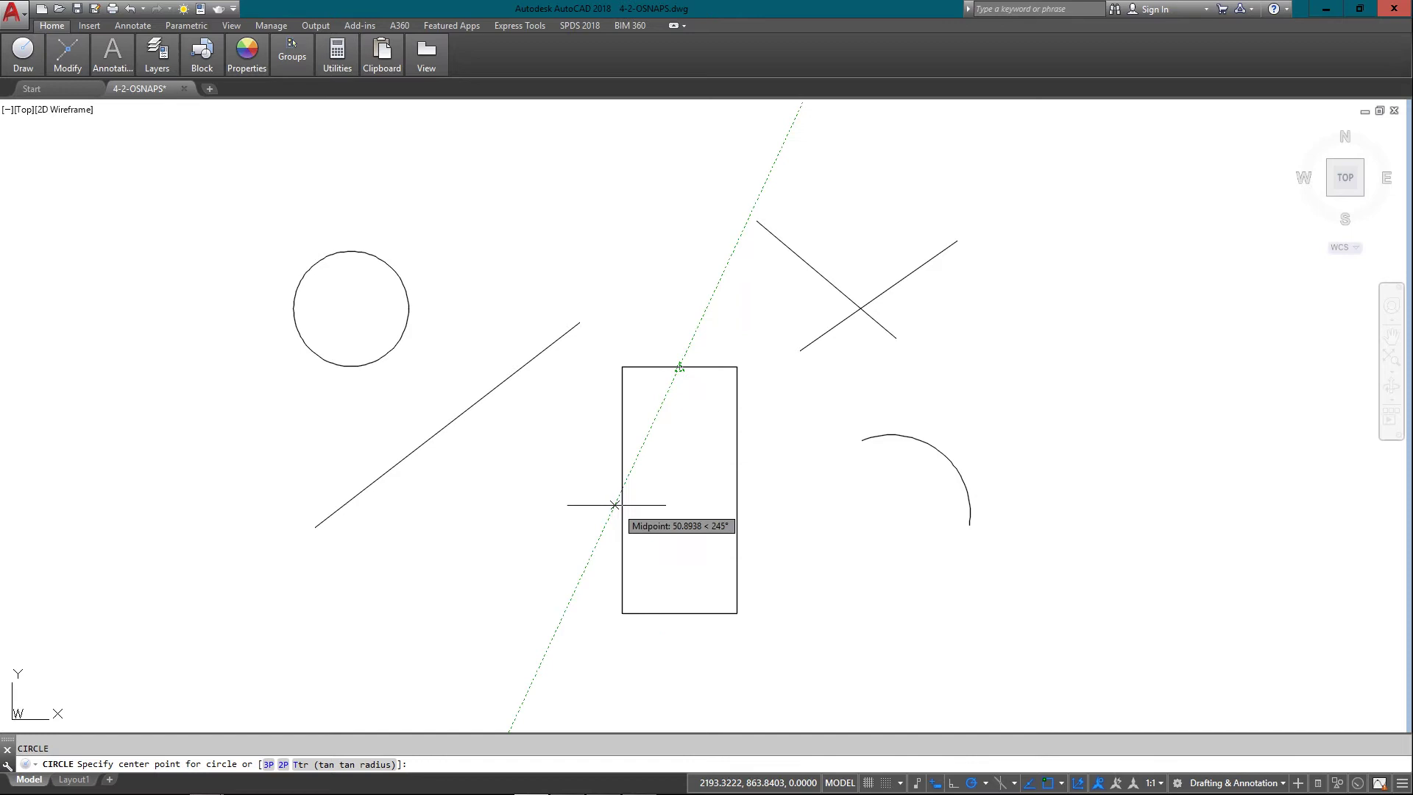
{"action": "mouse_move", "coordinate": [622, 490]}
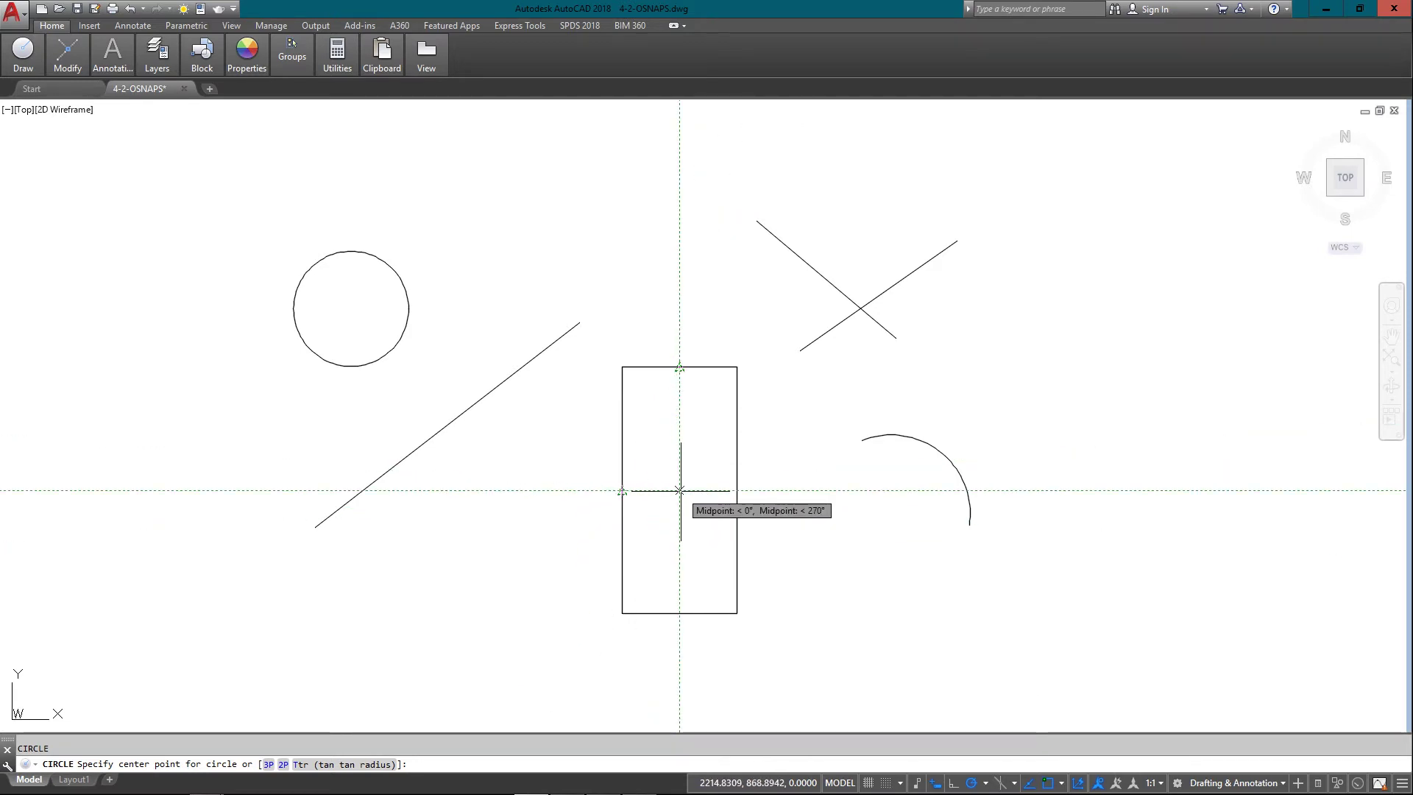
{"action": "key", "text": "ctrl+z"}
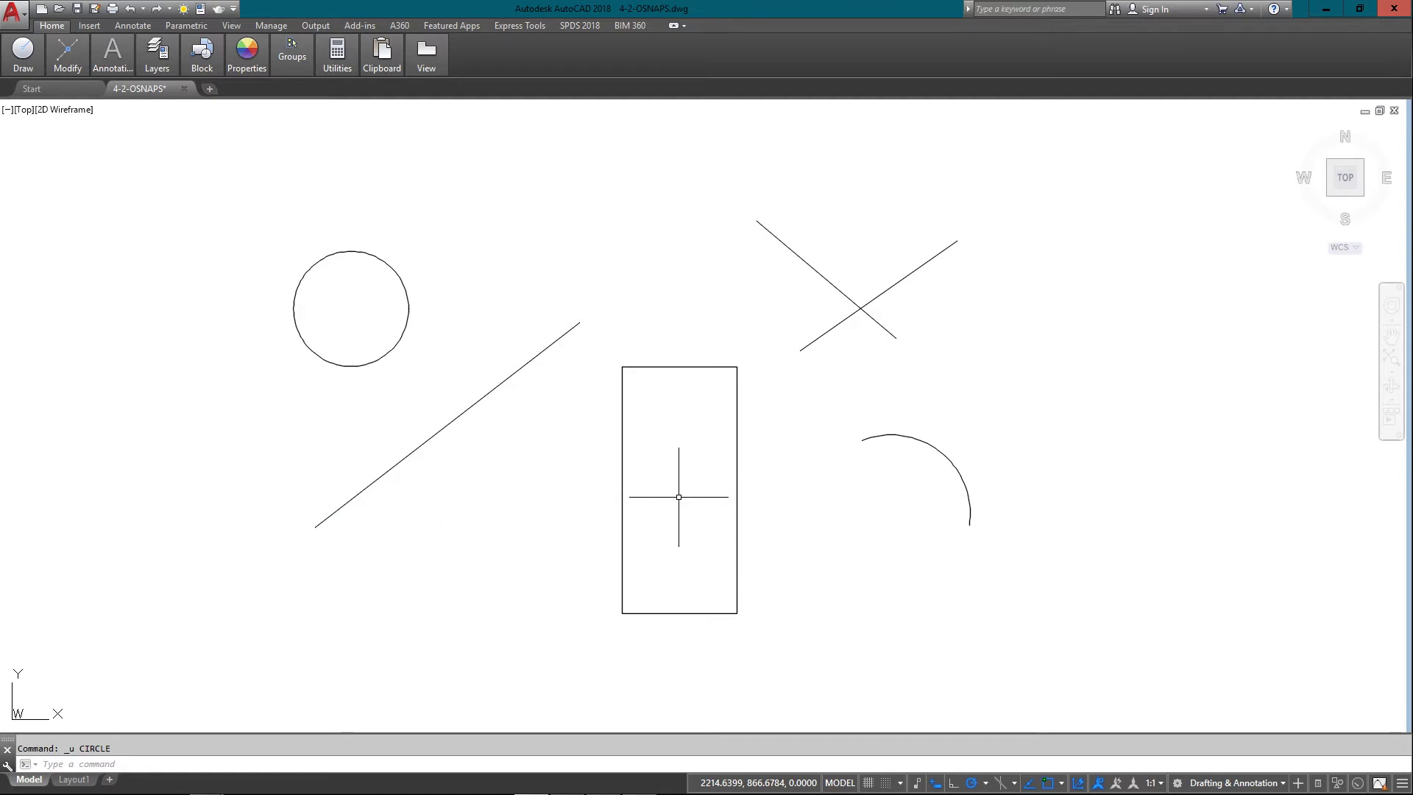
- Draw a circle at the rectangle's Geometric Center with radius reaching its side
{"action": "type", "text": "c"}
{"action": "key", "text": "Return"}
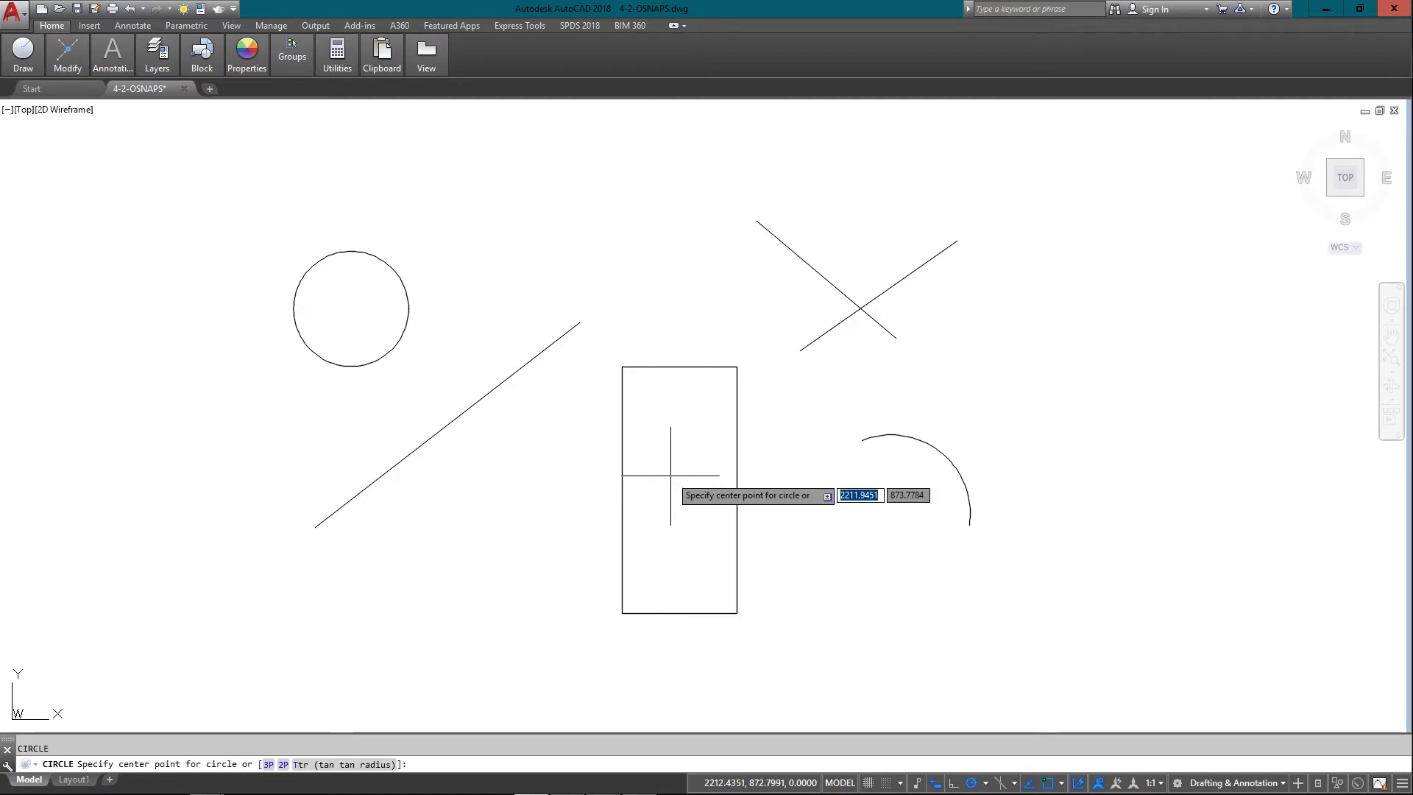
{"action": "right_click", "coordinate": [670, 476], "text": "shift"}
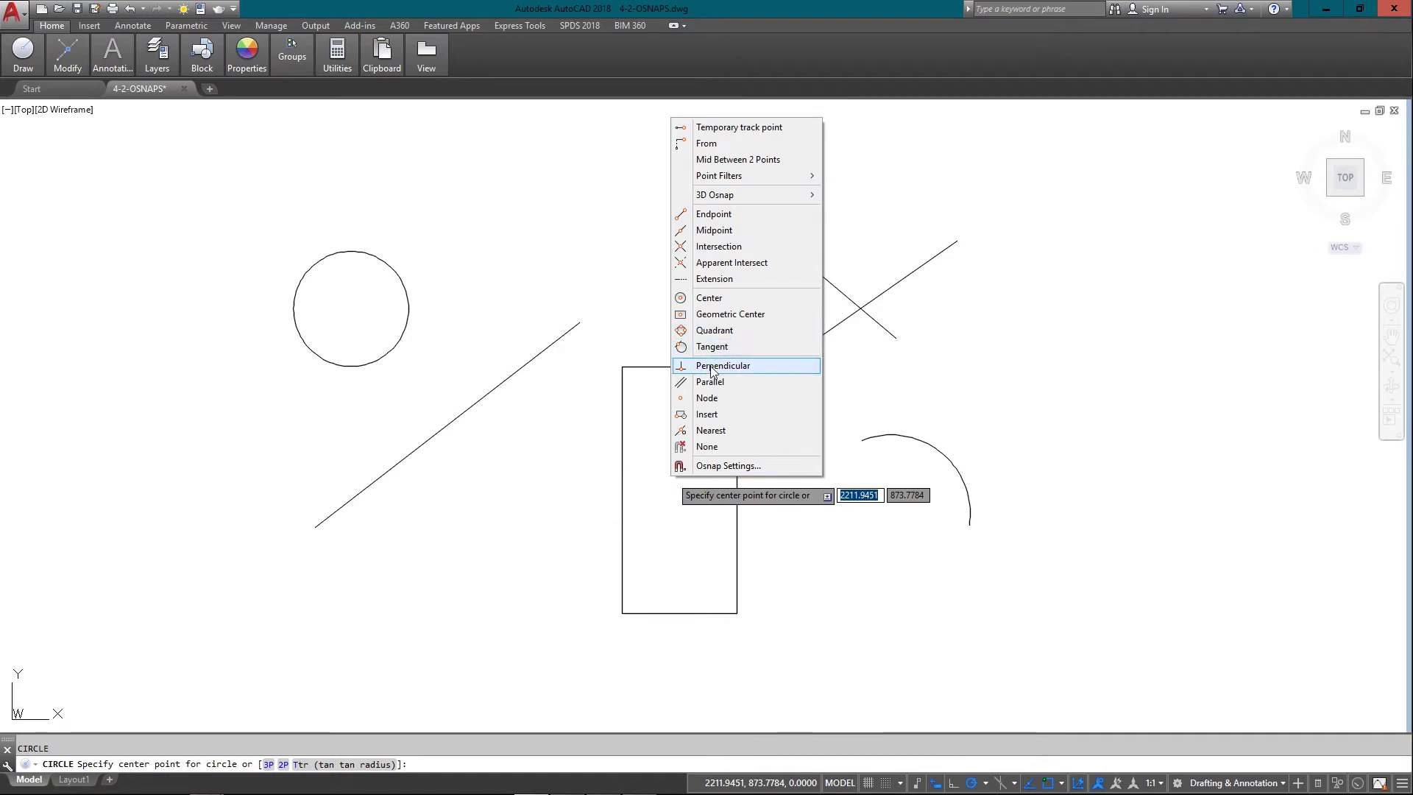
{"action": "left_click", "coordinate": [715, 315]}
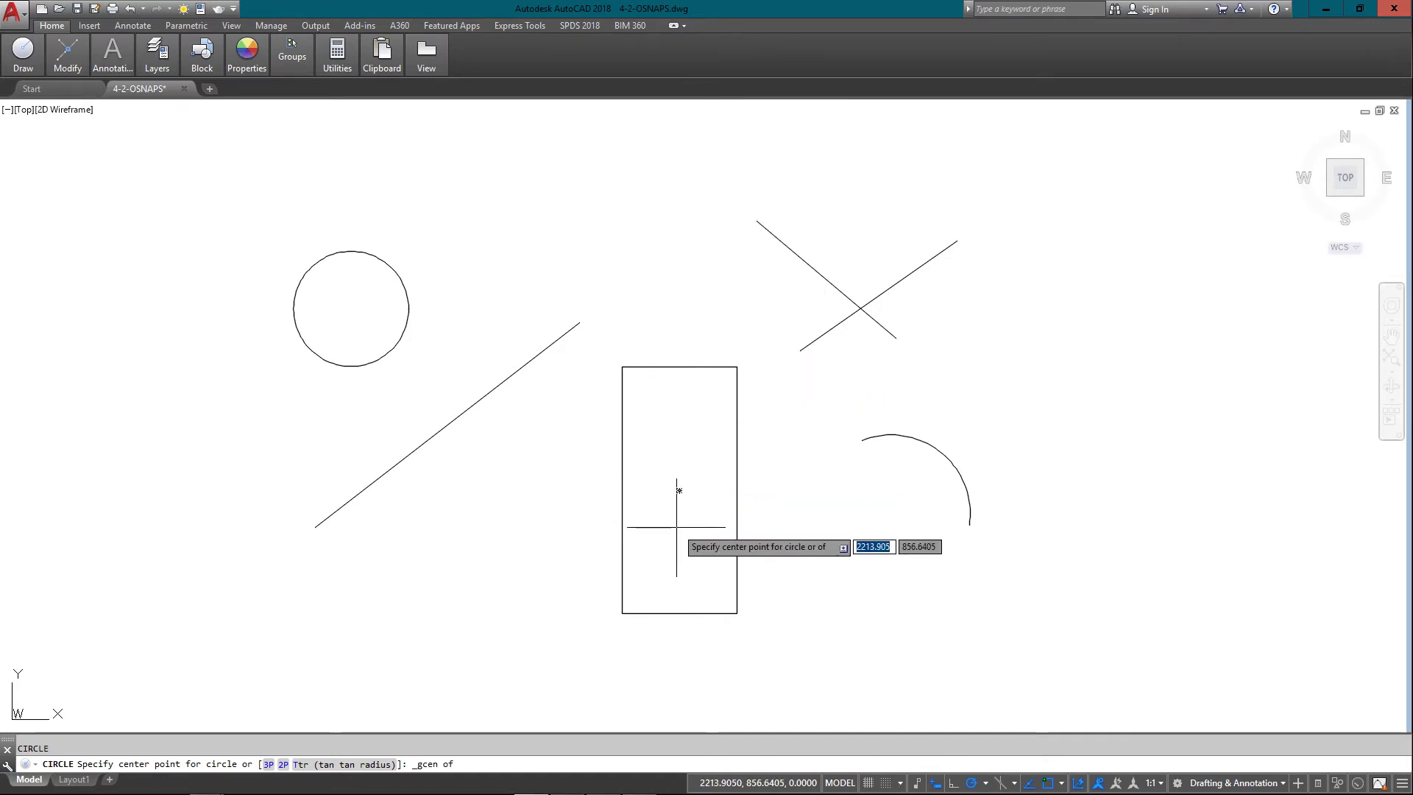
{"action": "left_click", "coordinate": [679, 490]}
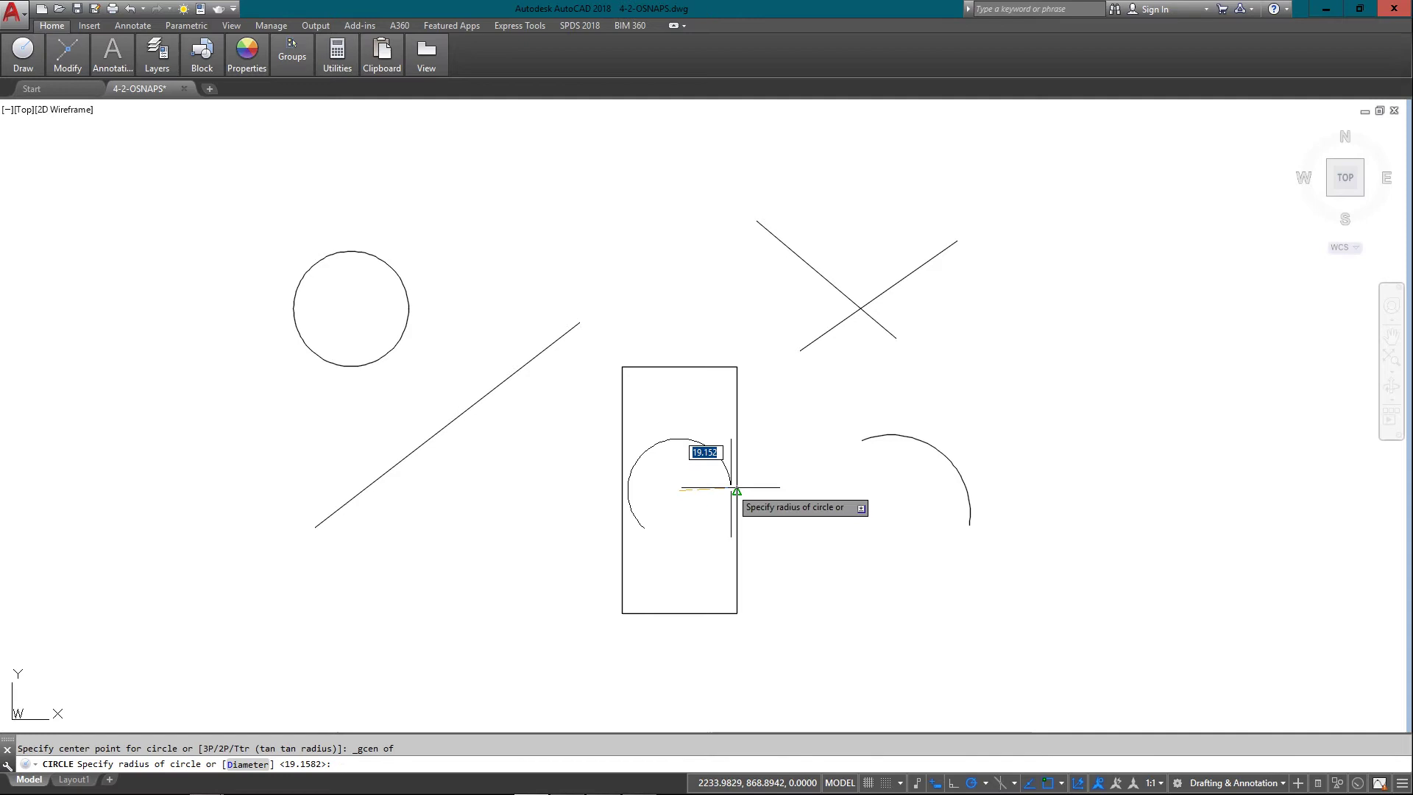
{"action": "left_click", "coordinate": [737, 490]}
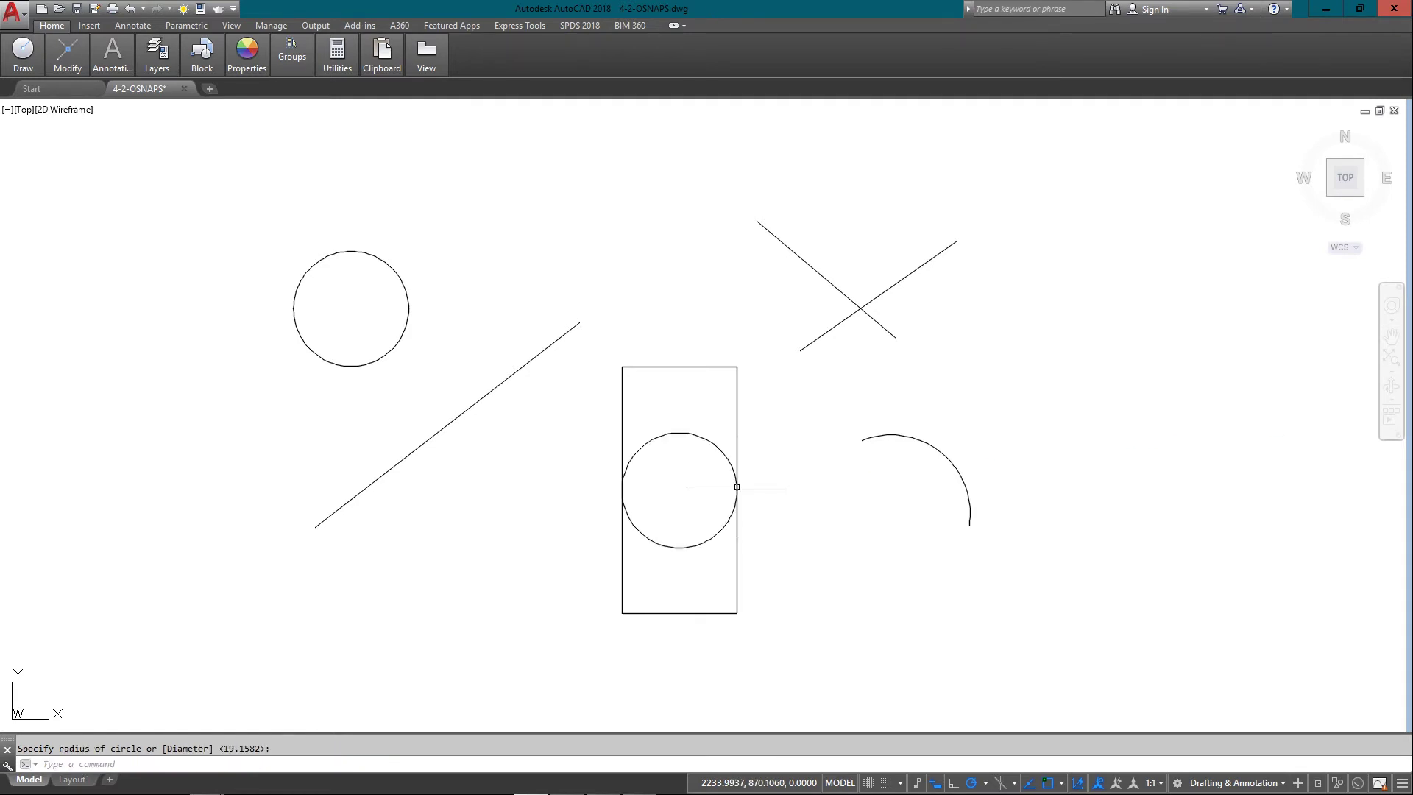
{"action": "right_click", "coordinate": [666, 278], "text": "shift"}
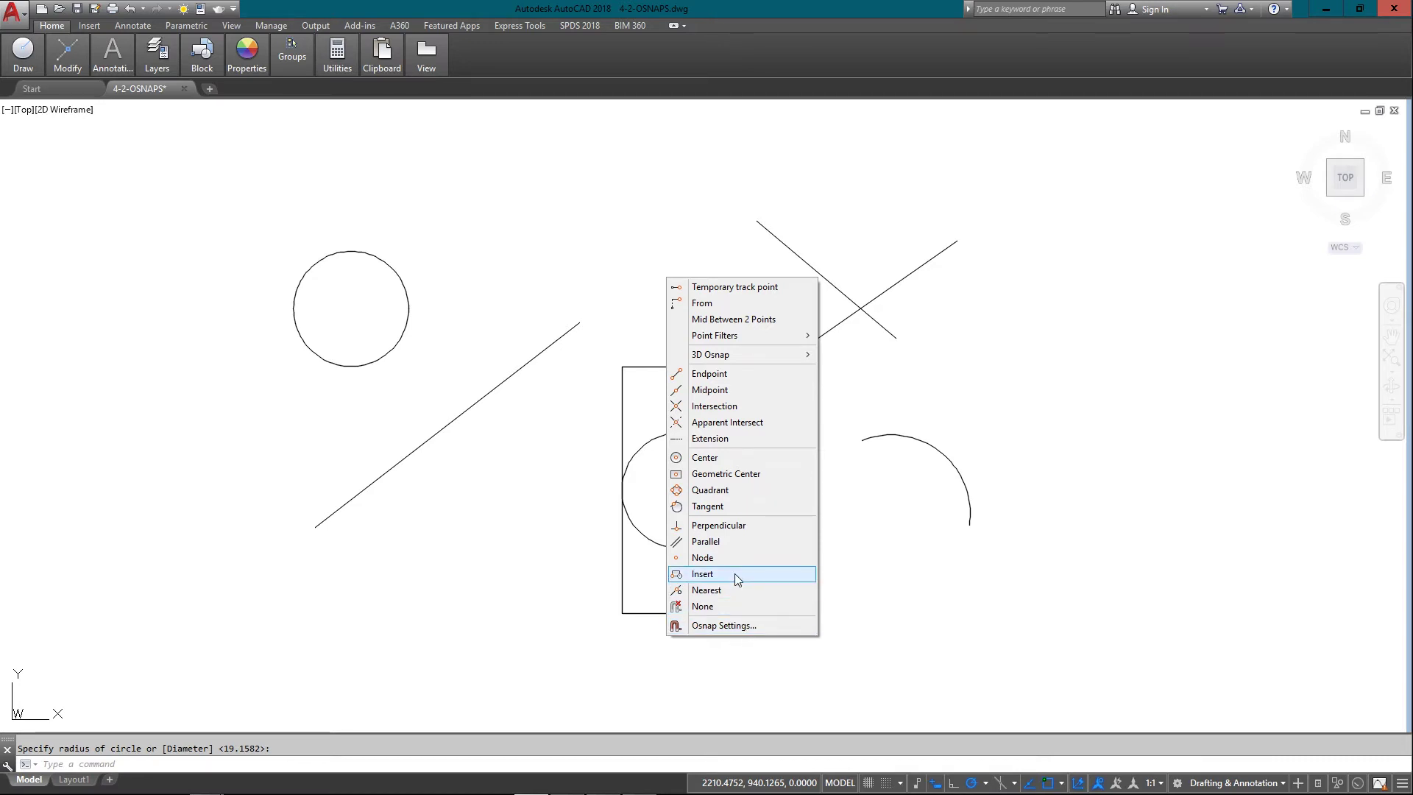
{"action": "key", "text": "Escape"}
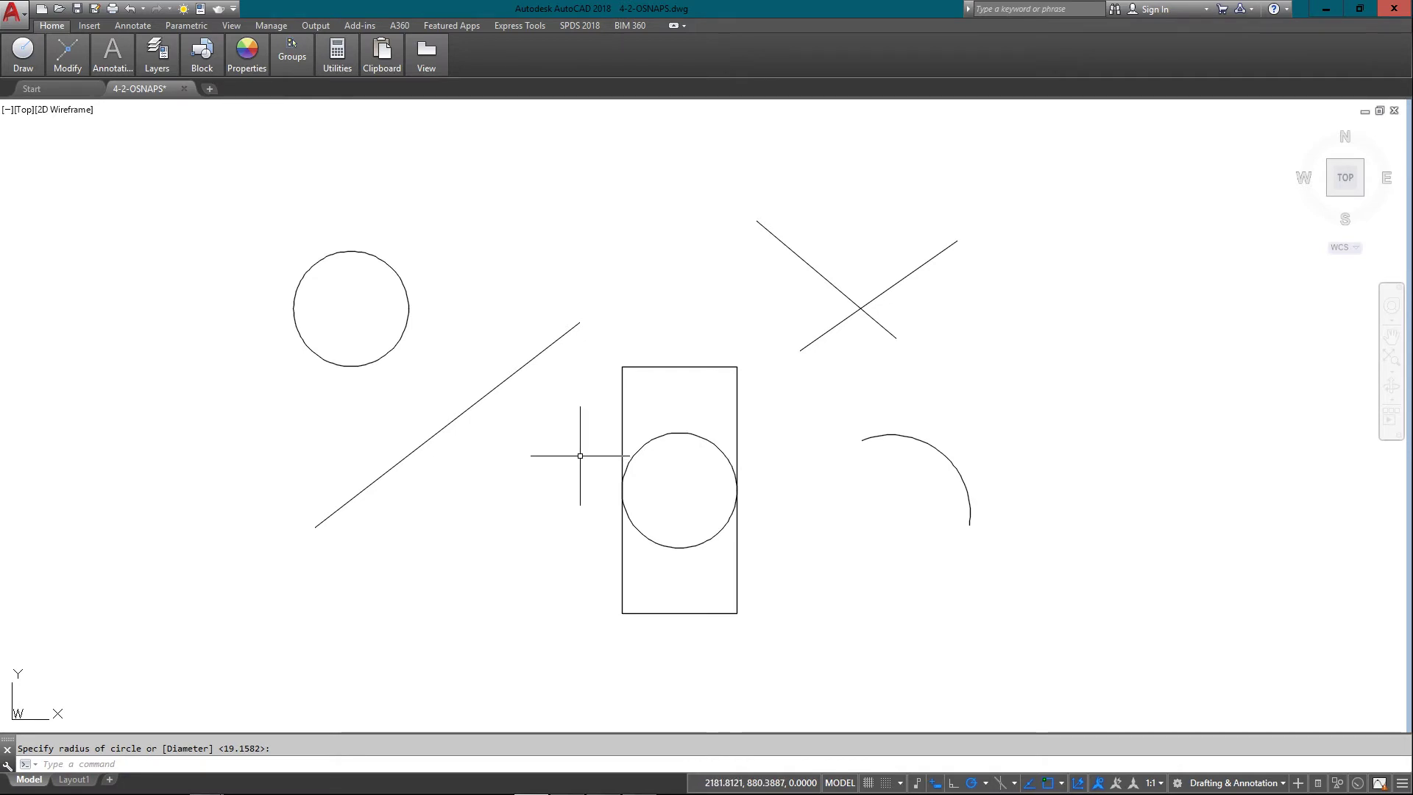
- Erase the right-hand shapes and the left circle, keeping only the diagonal line
{"action": "key", "text": "Return"}
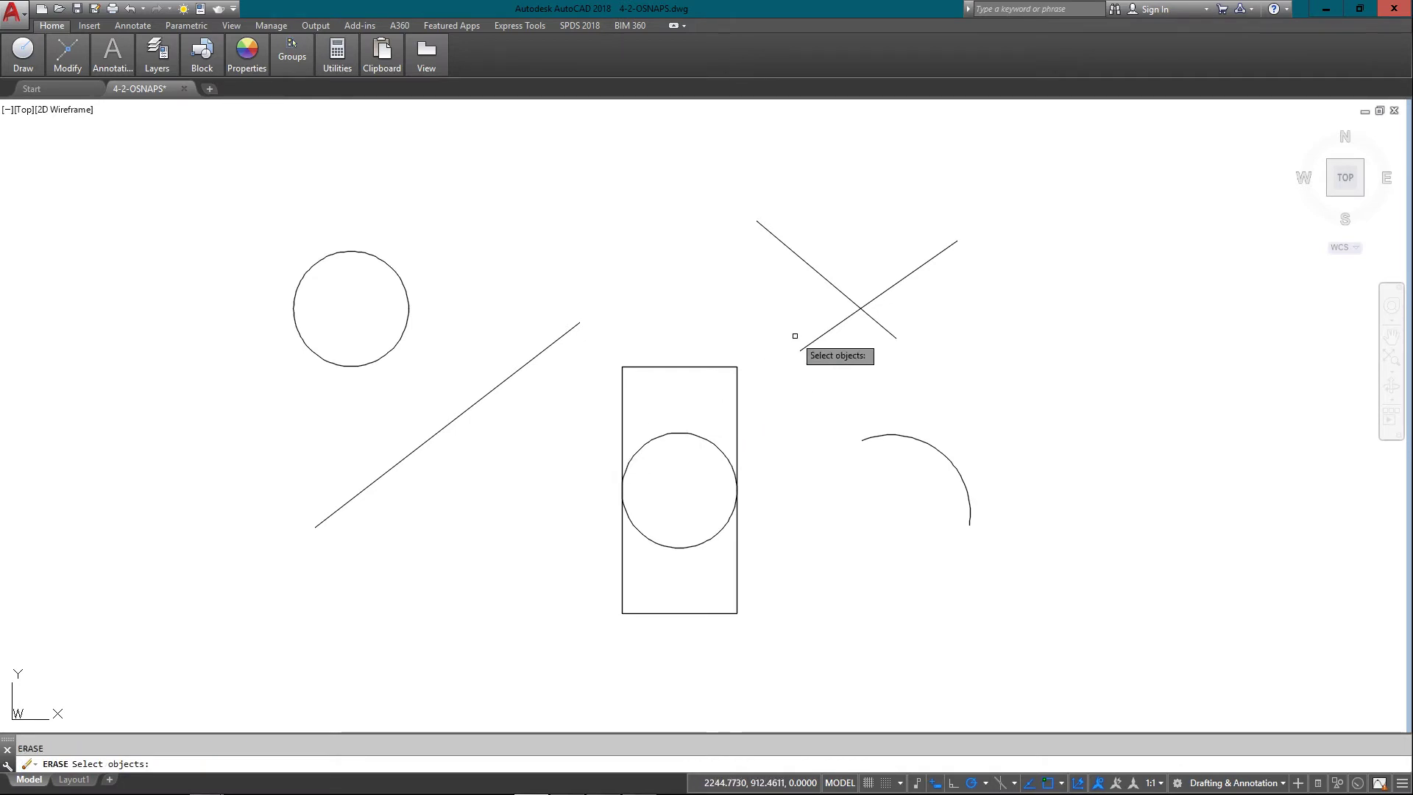
{"action": "left_click", "coordinate": [935, 220]}
{"action": "left_click", "coordinate": [610, 546]}
{"action": "key", "text": "Return"}
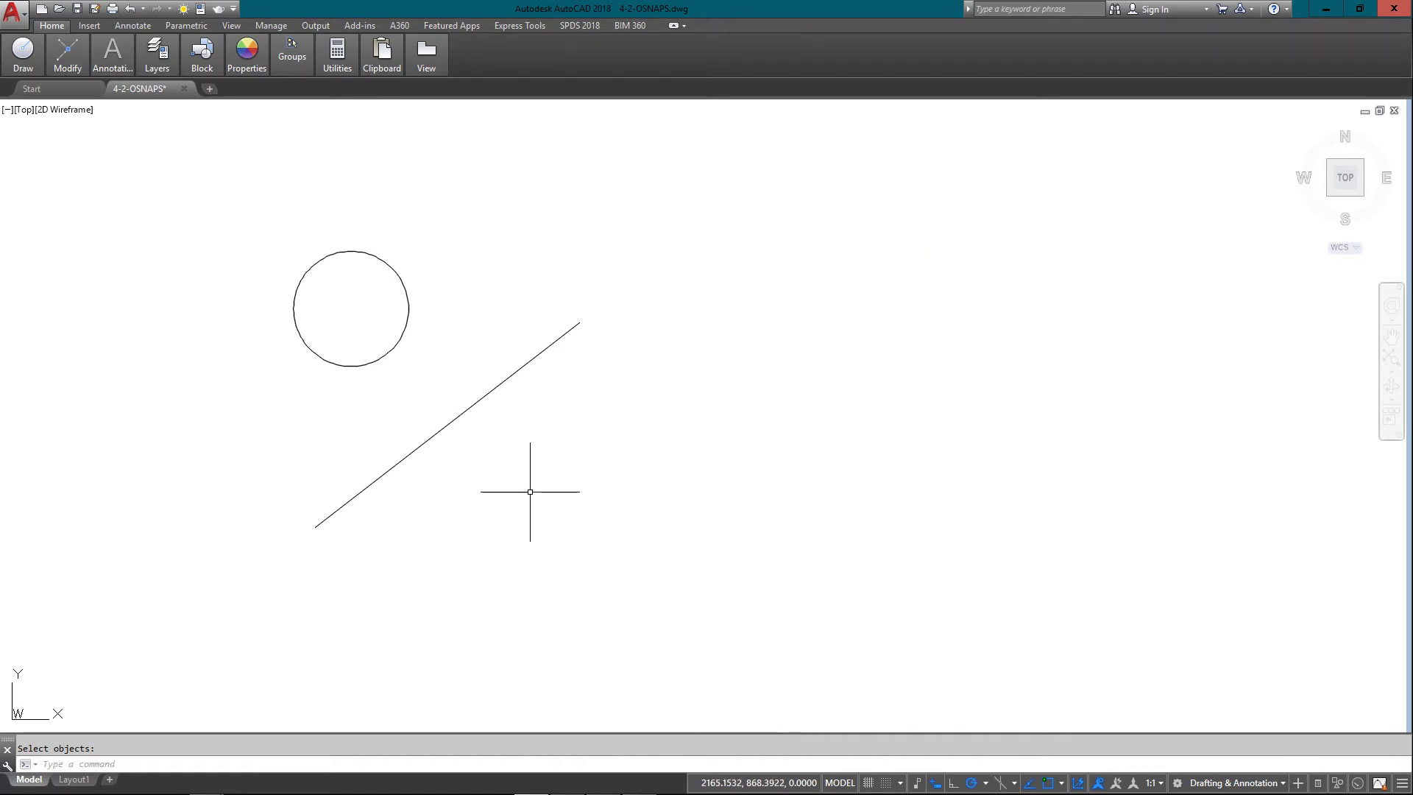
{"action": "left_click", "coordinate": [452, 273]}
{"action": "left_click", "coordinate": [341, 289]}
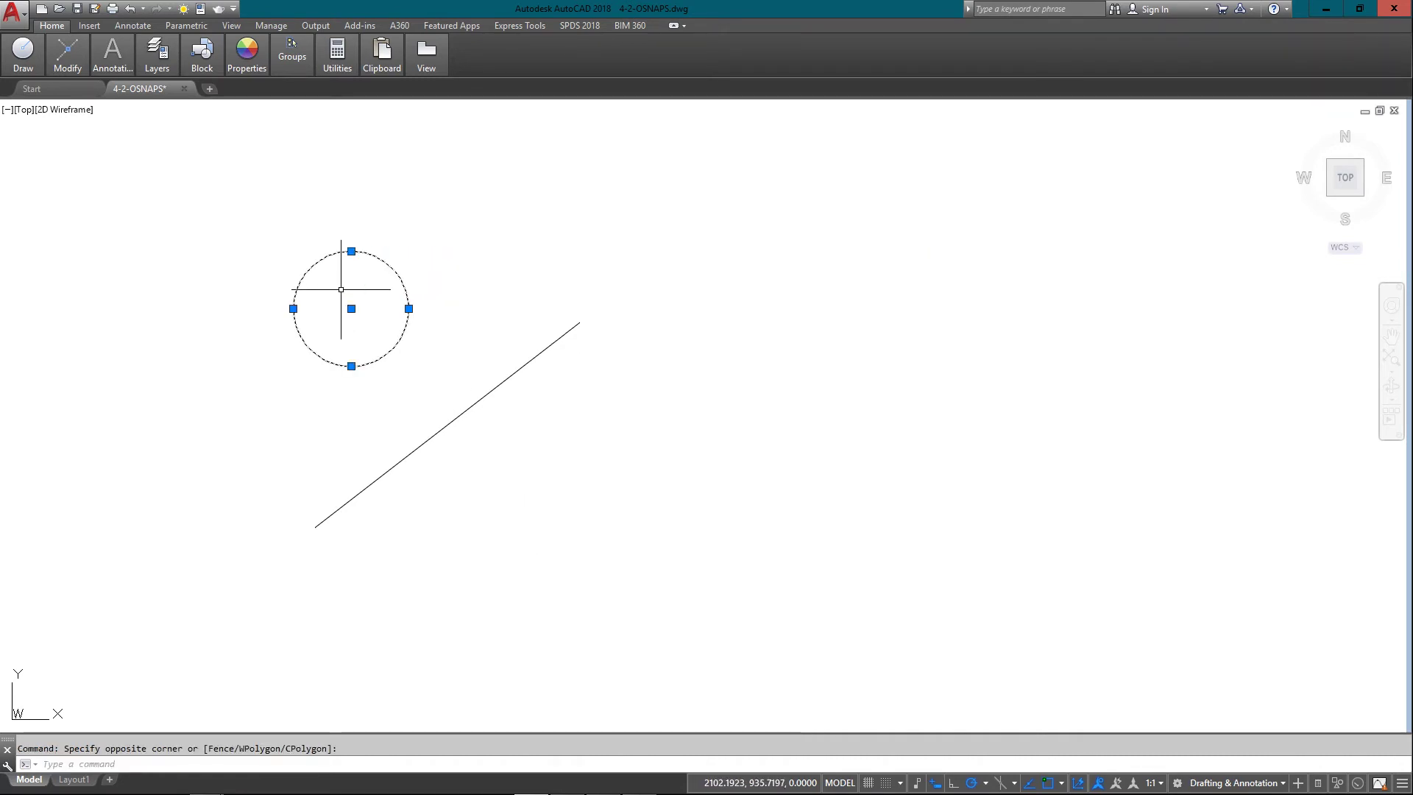
{"action": "type", "text": "E"}
{"action": "key", "text": "Return"}
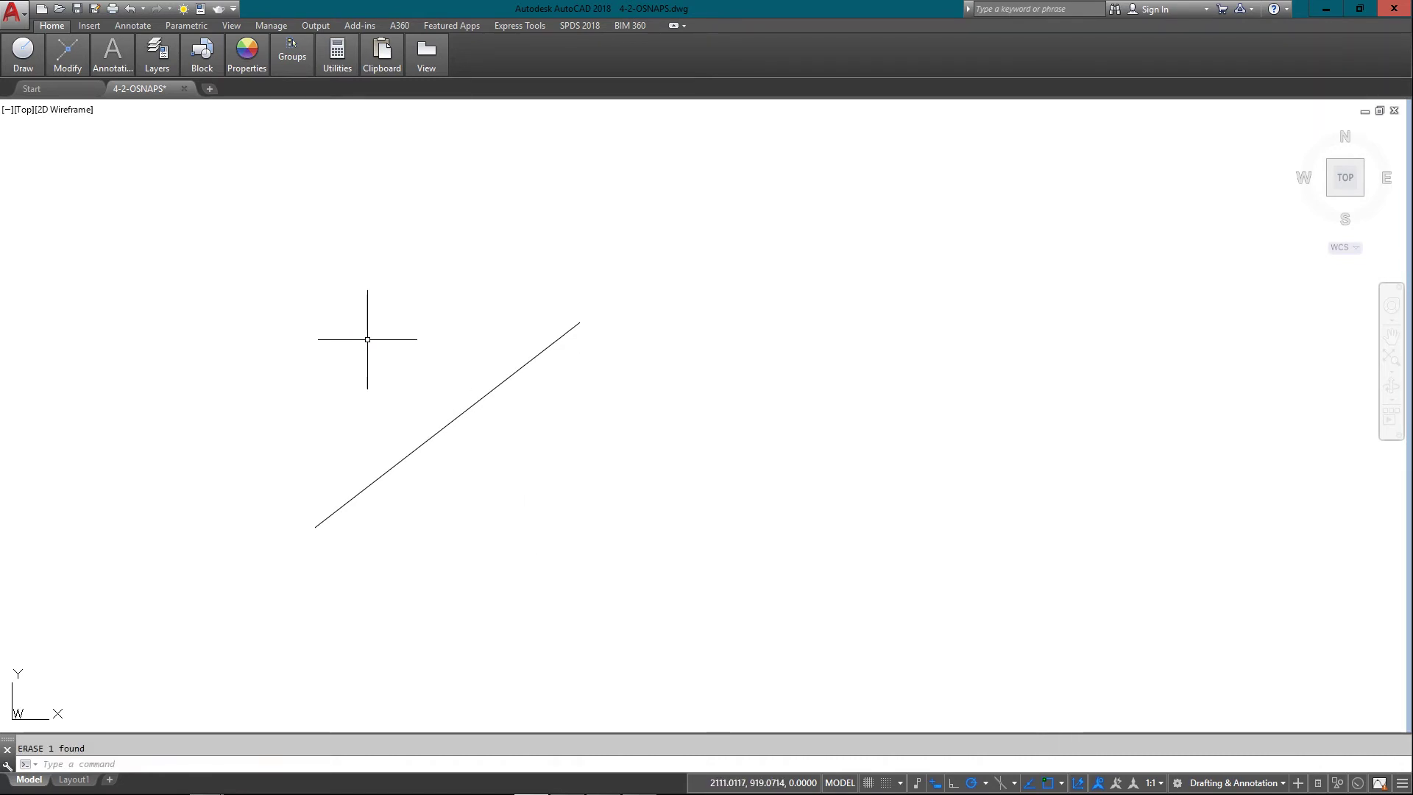
- Divide the diagonal line into 6 equal segments with DIVIDE
{"action": "type", "text": "DIVIDE"}
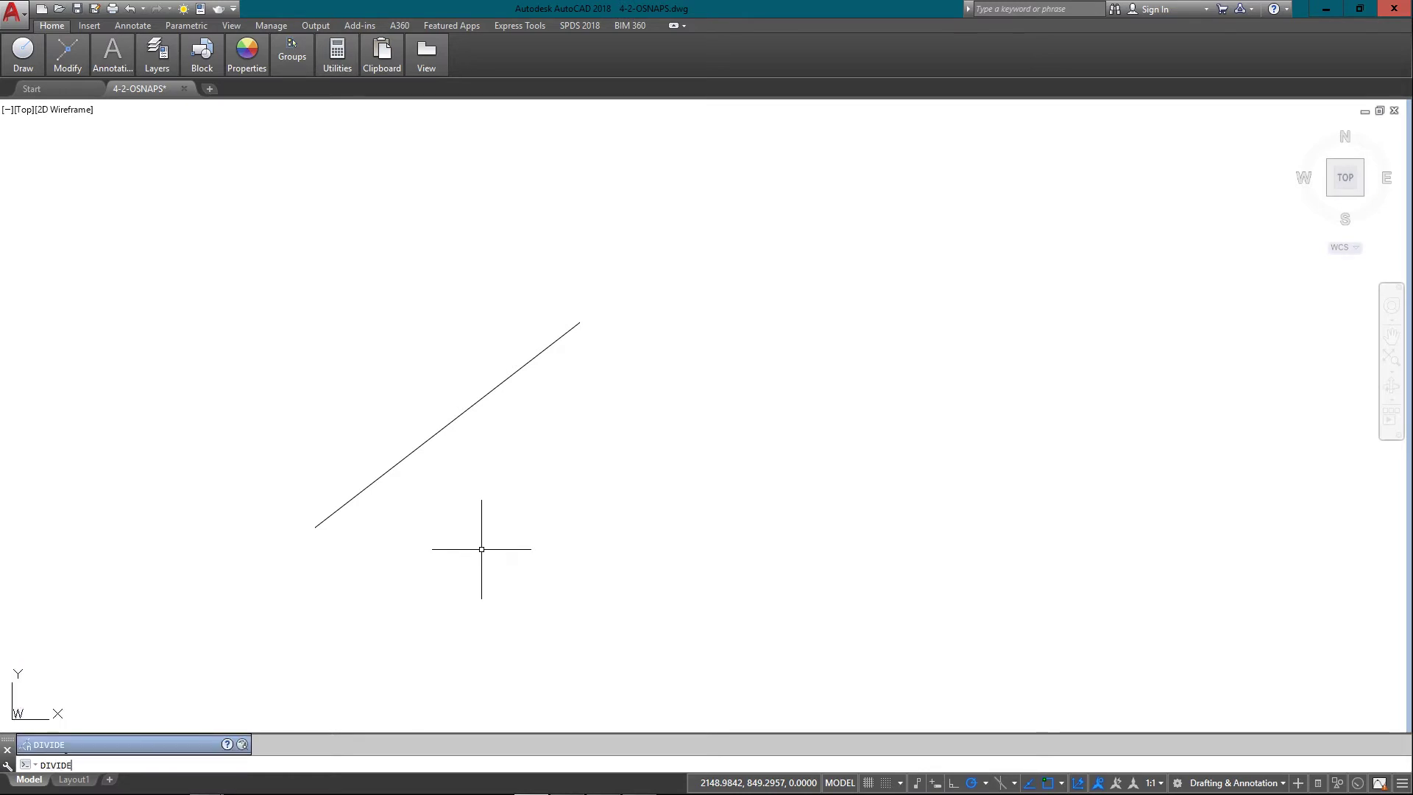
{"action": "key", "text": "Return"}
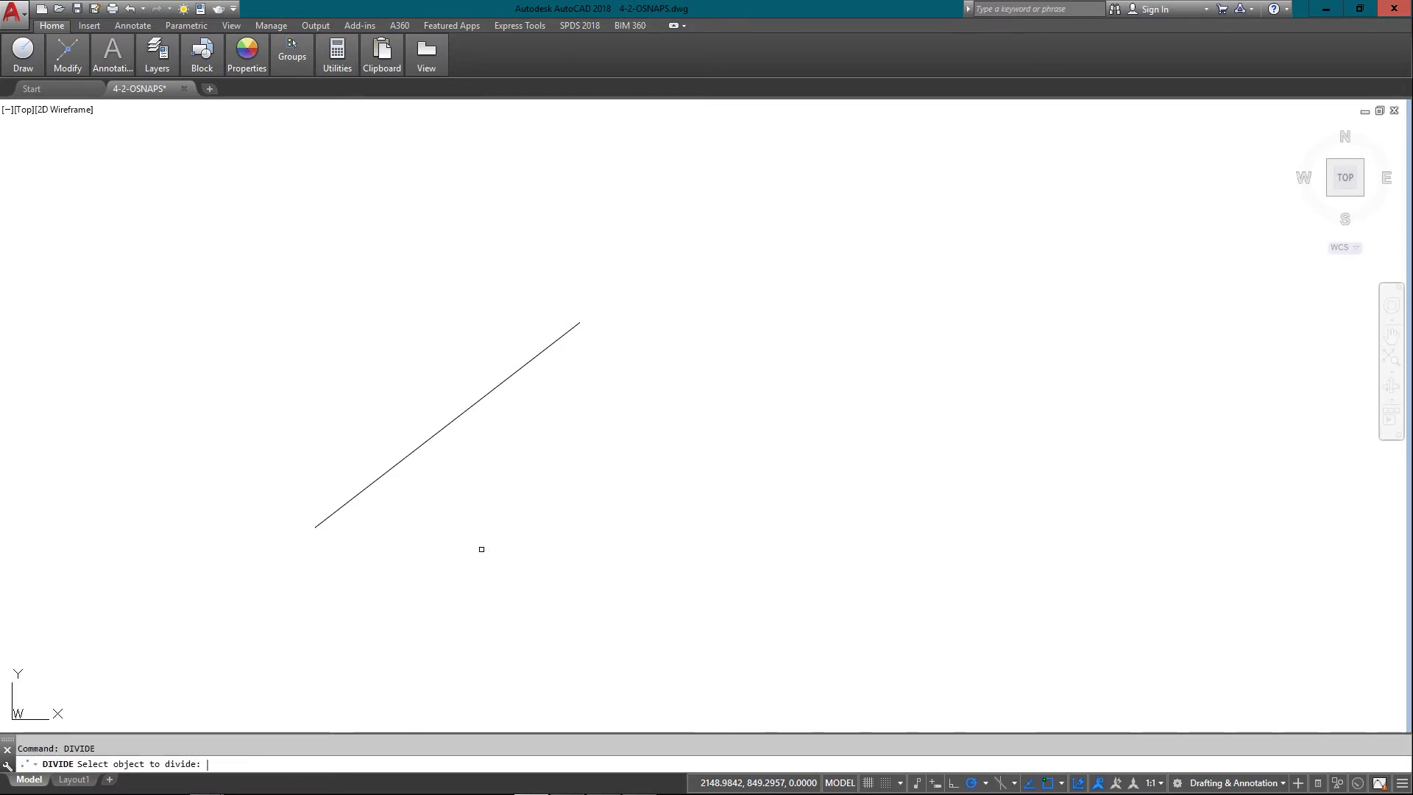
{"action": "left_click", "coordinate": [463, 418]}
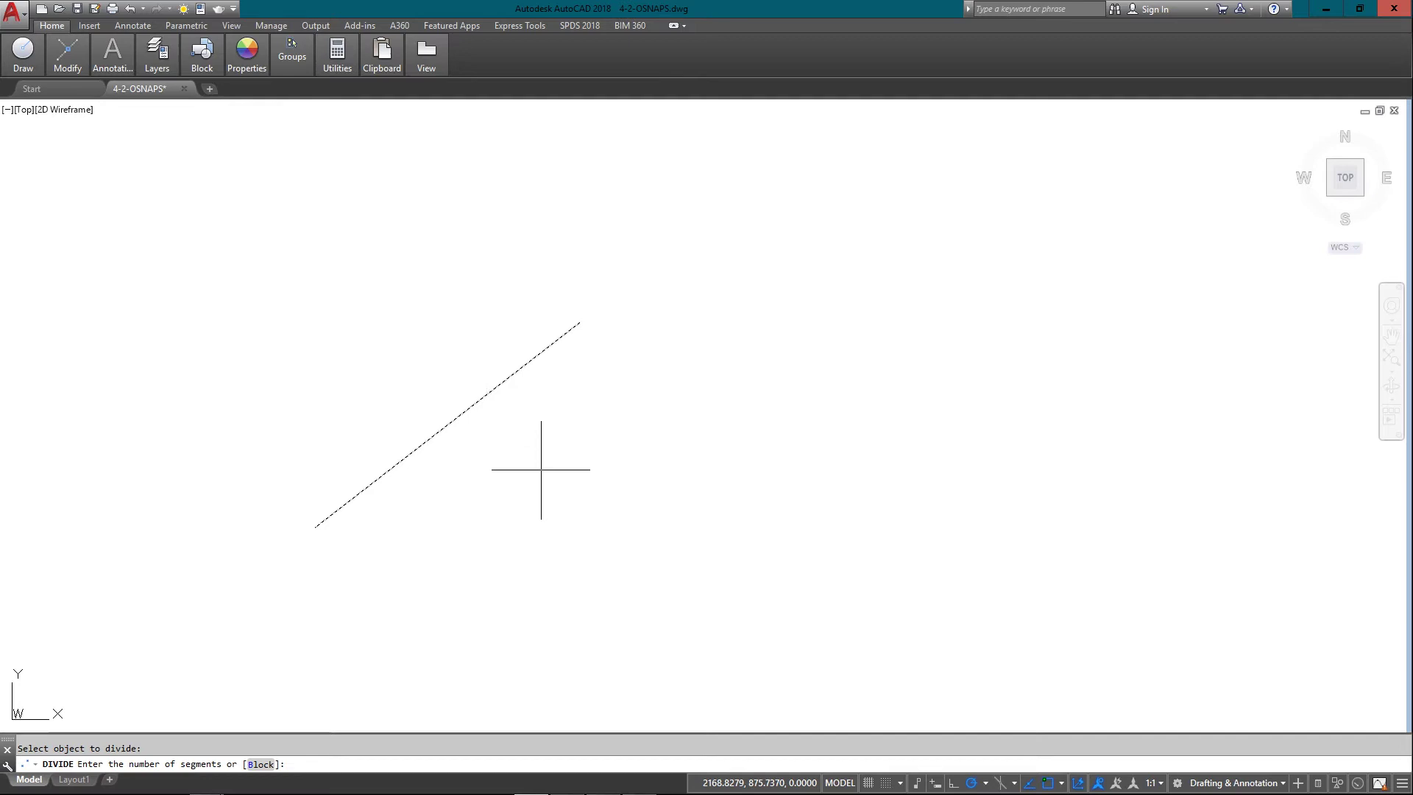
{"action": "type", "text": "6"}
{"action": "key", "text": "Return"}
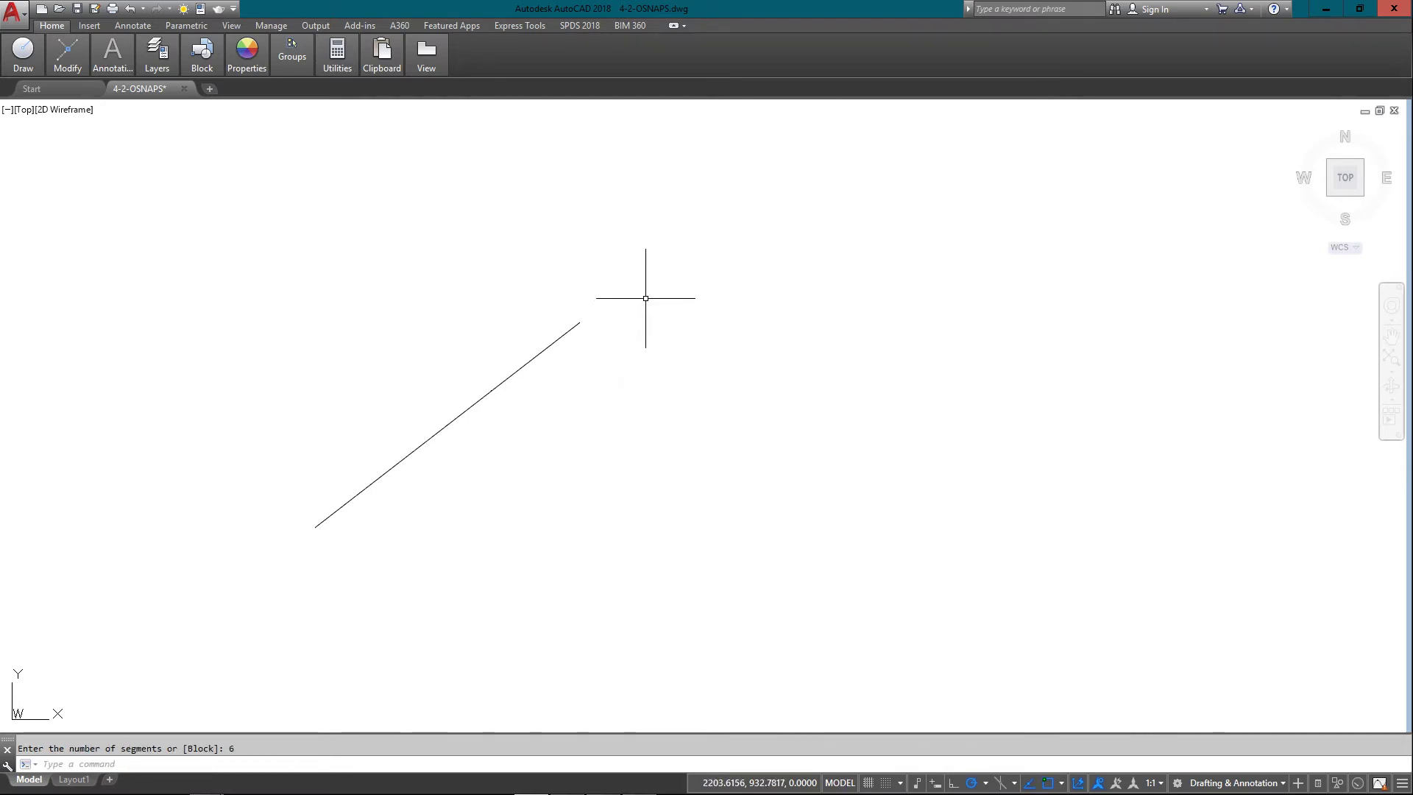
{"action": "type", "text": "l"}
{"action": "key", "text": "Return"}
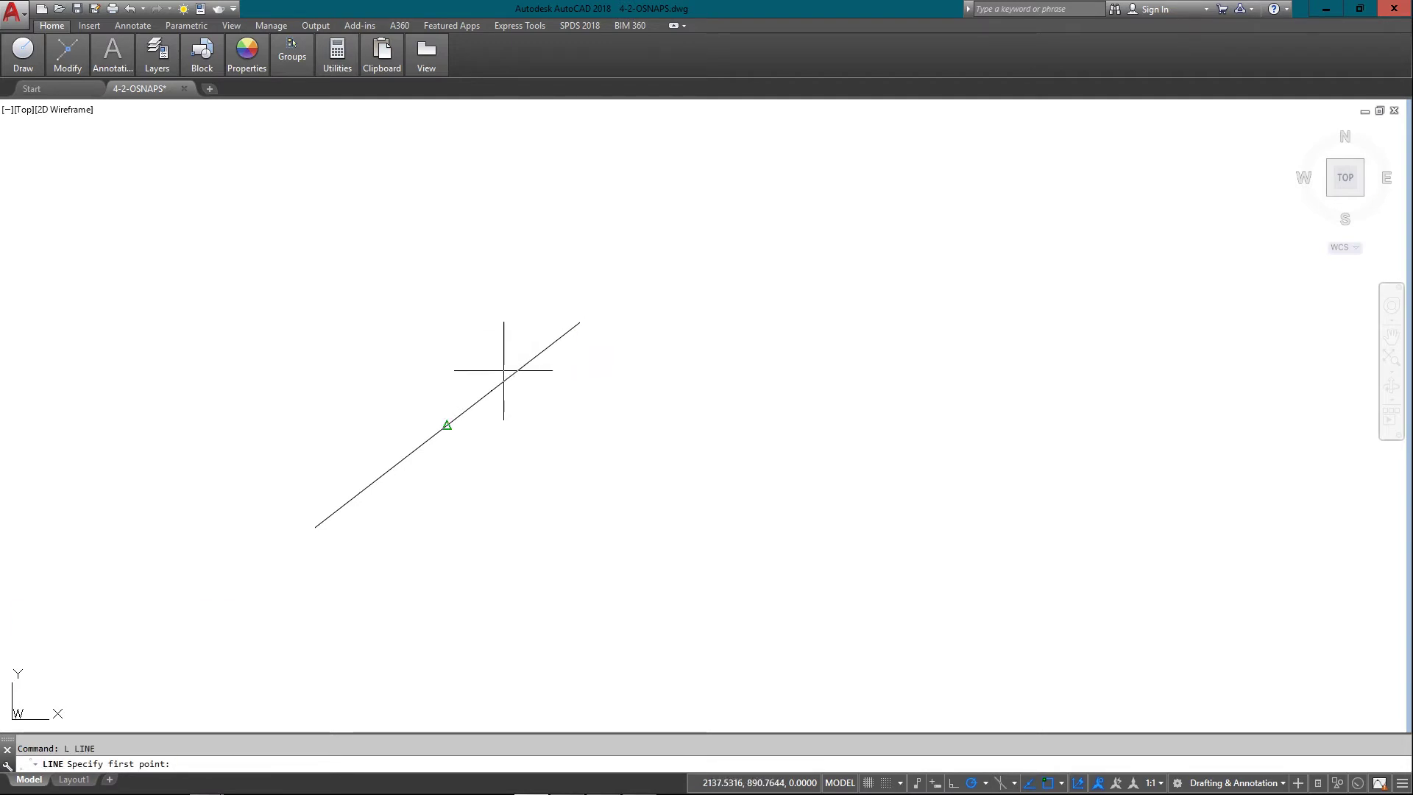
- Draw the first two outline segments, snapping to the line's division points with Node
{"action": "right_click", "coordinate": [542, 340], "text": "shift"}
{"action": "left_click", "coordinate": [603, 629]}
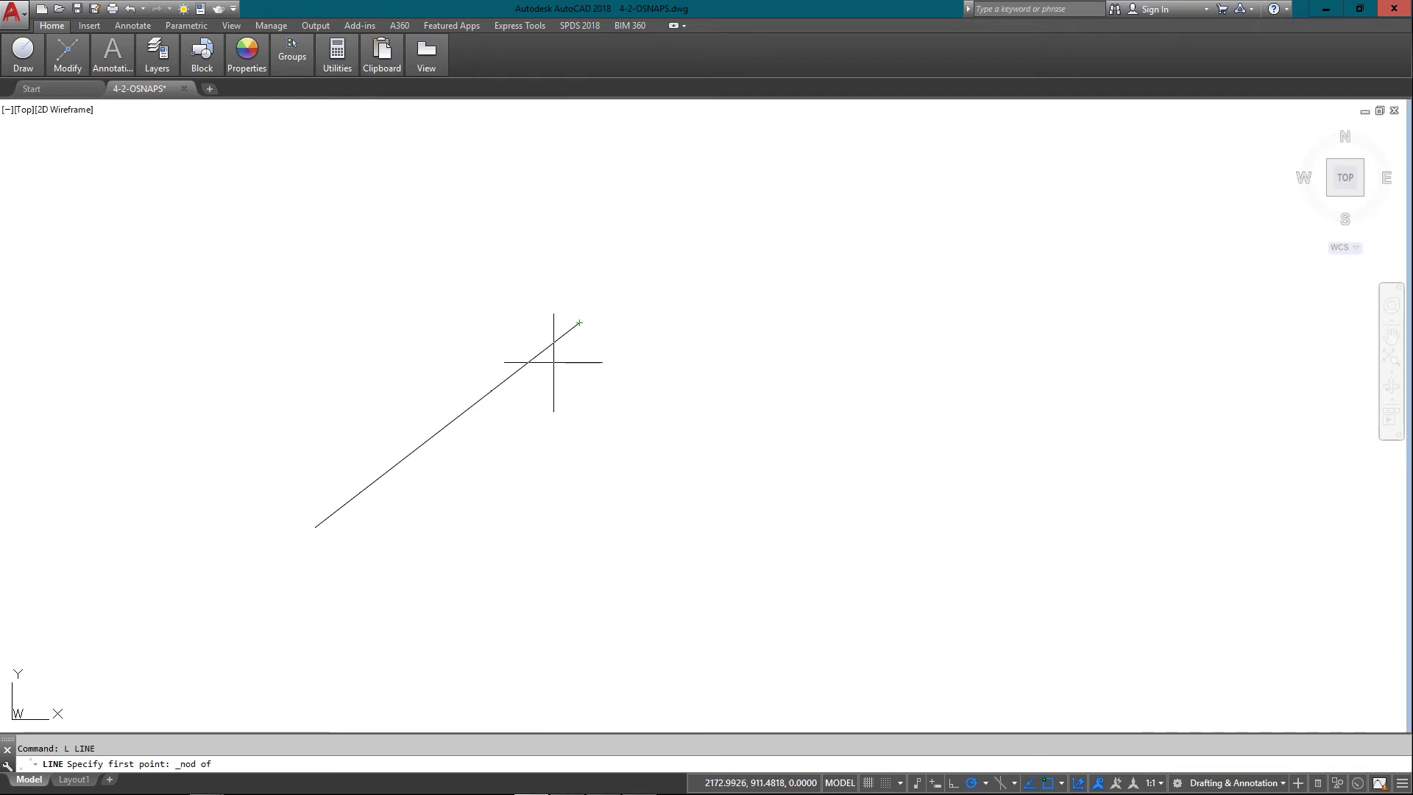
{"action": "left_click", "coordinate": [535, 360]}
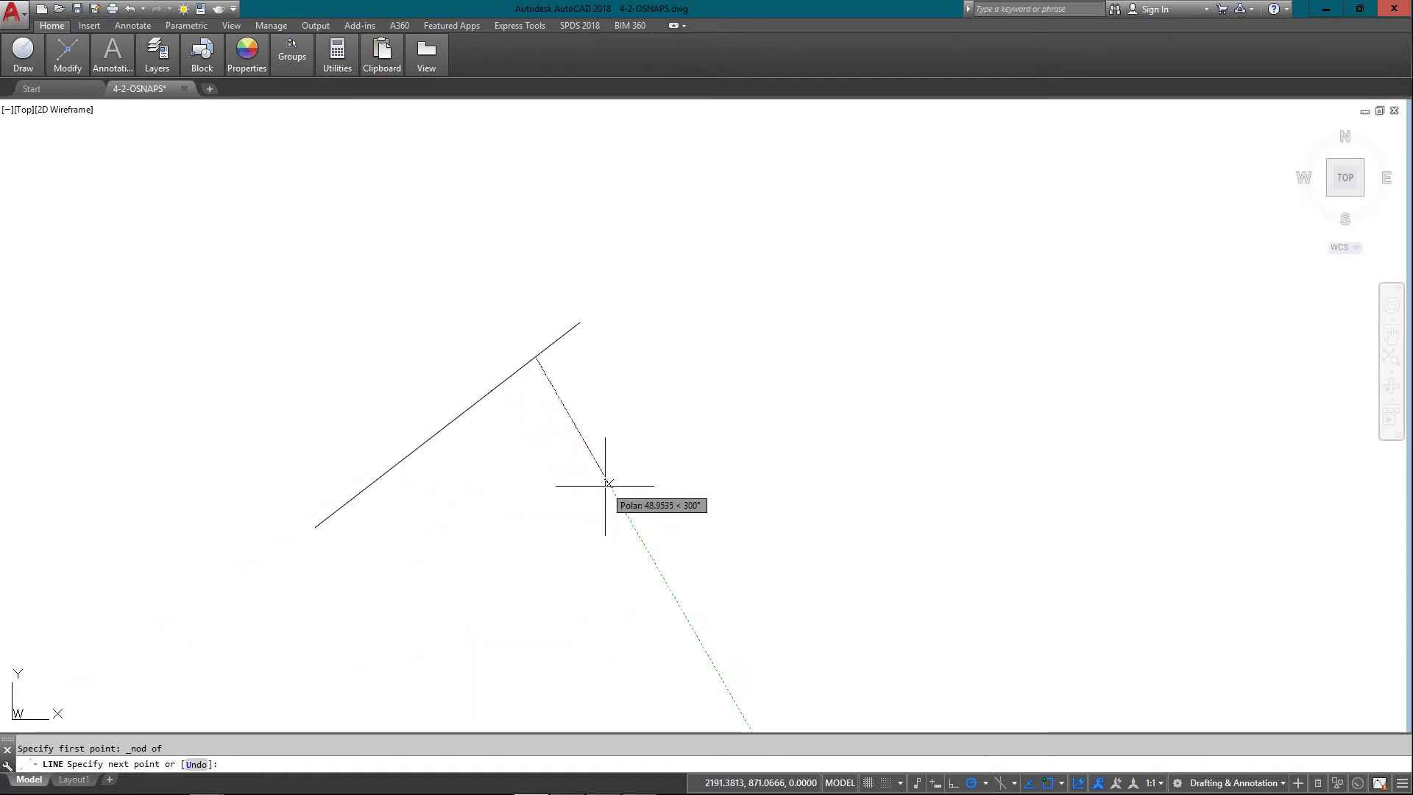
{"action": "left_click", "coordinate": [609, 482]}
{"action": "right_click", "coordinate": [428, 453], "text": "shift"}
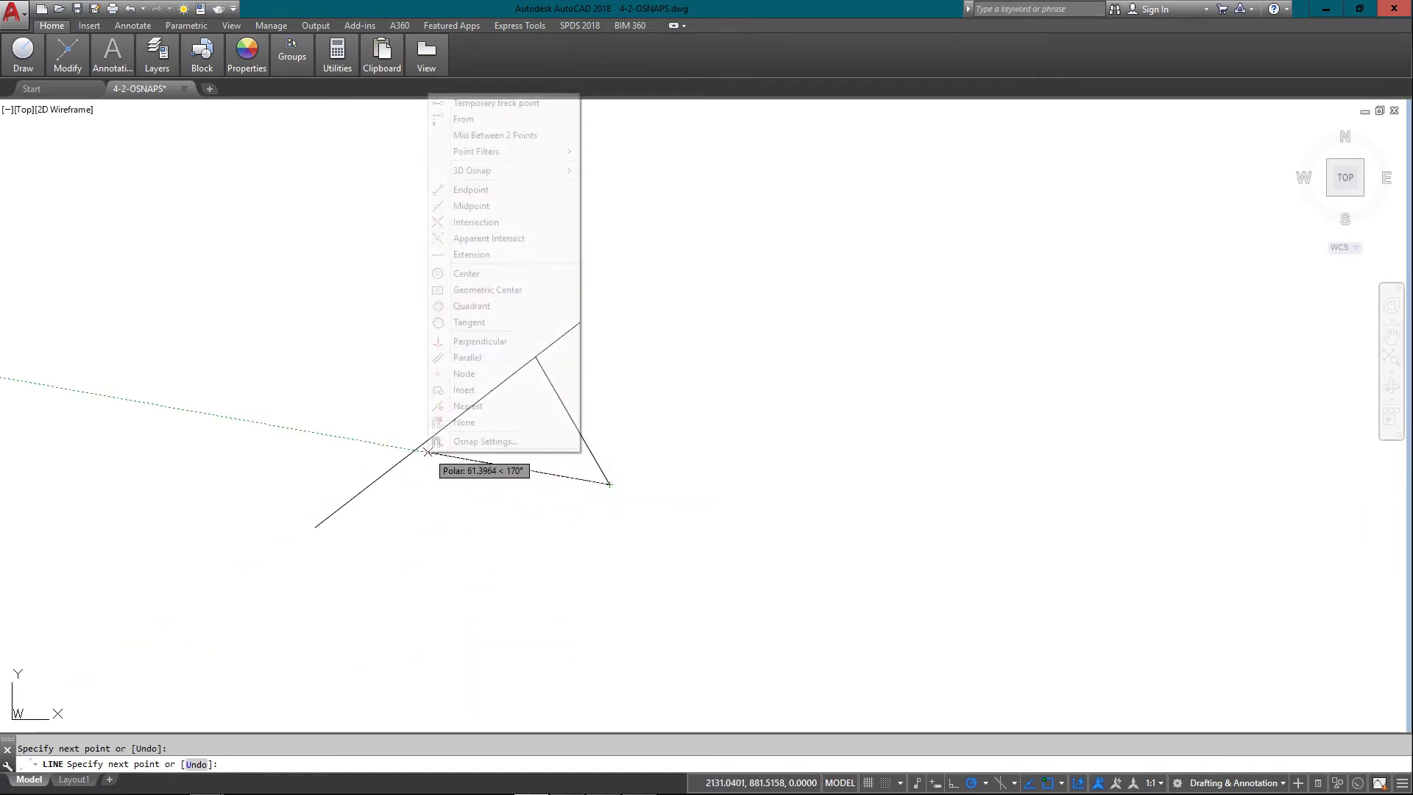
{"action": "left_click", "coordinate": [474, 373]}
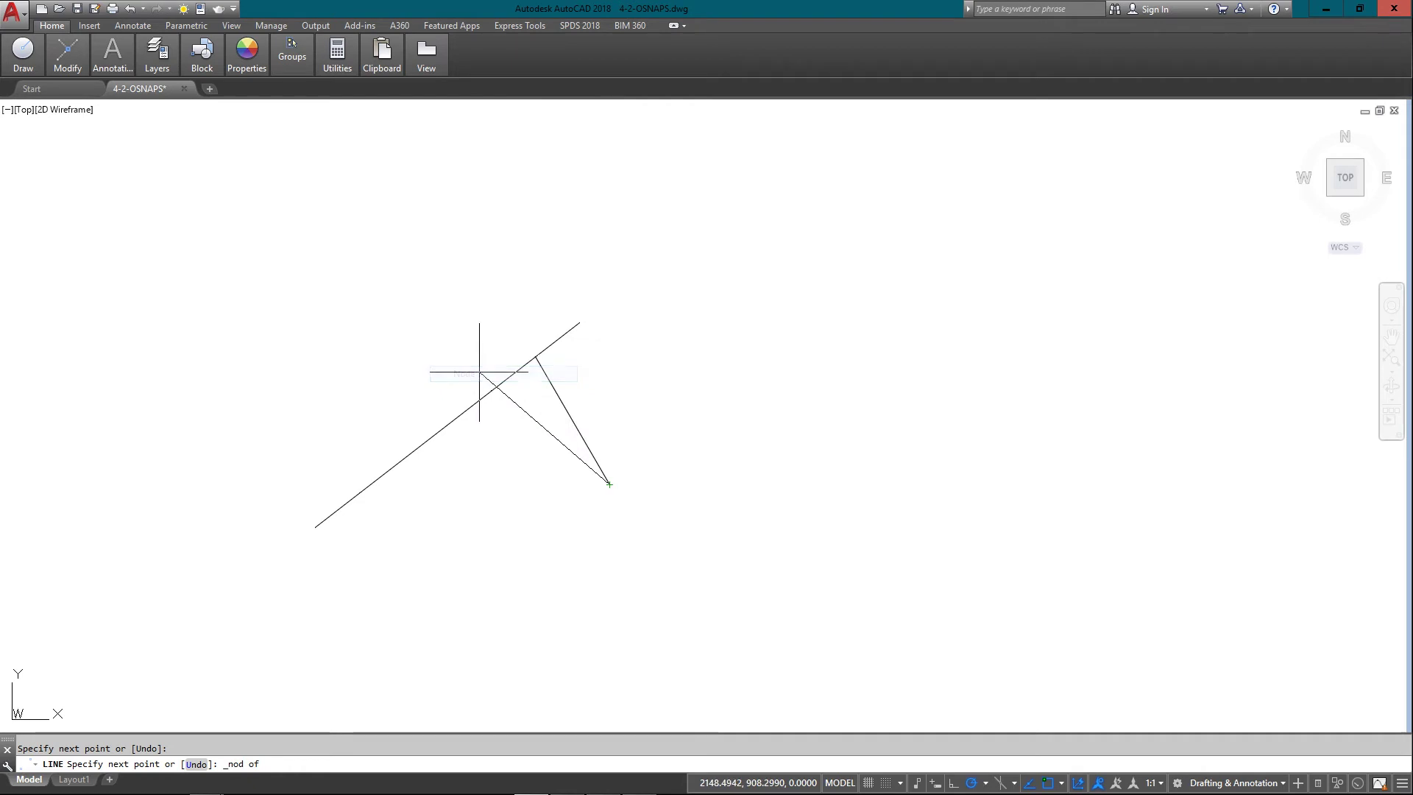
{"action": "left_click", "coordinate": [397, 462]}
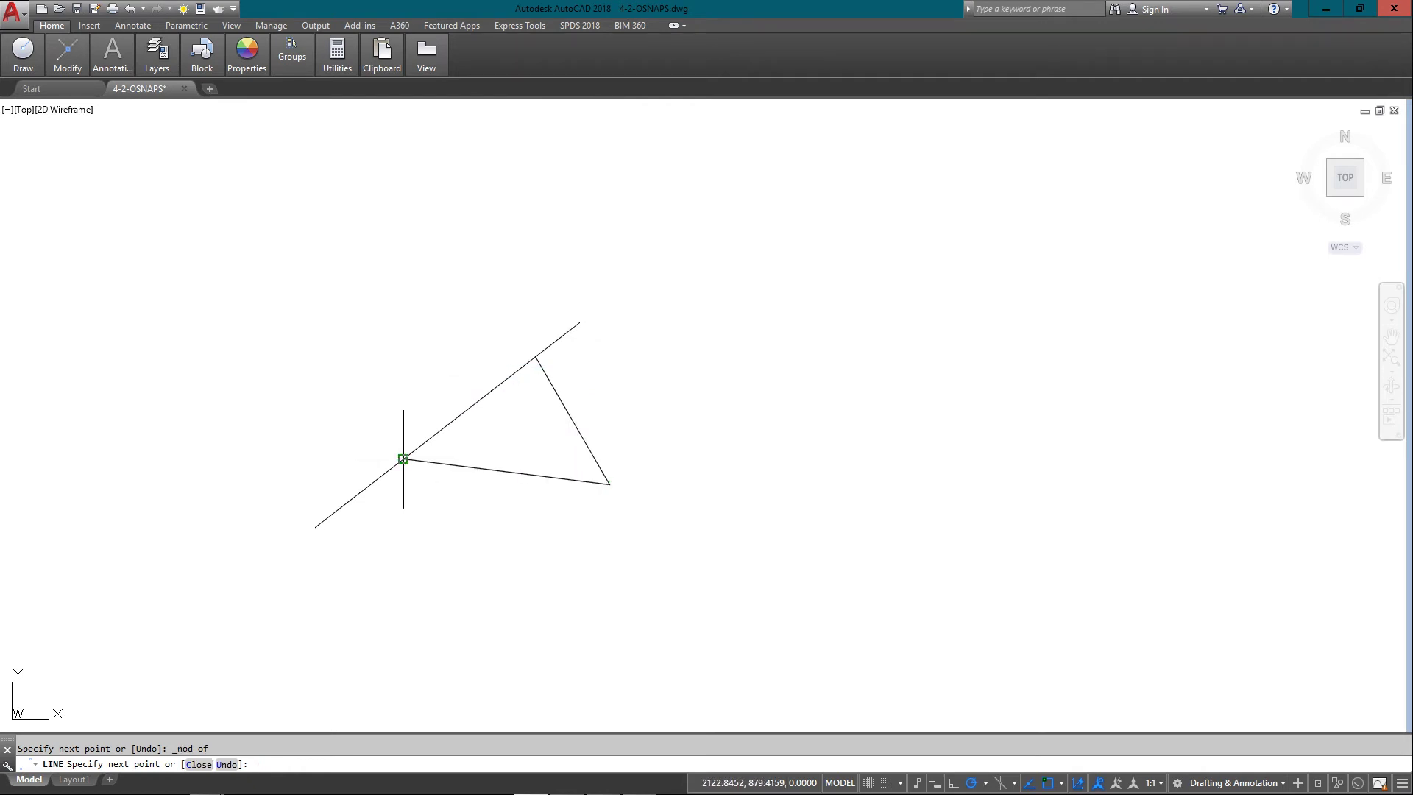
- Add a vertical leg from a division point to above the diagonal, using Ortho and Polar tracking
{"action": "right_click", "coordinate": [421, 416], "text": "shift"}
{"action": "left_click", "coordinate": [450, 691]}
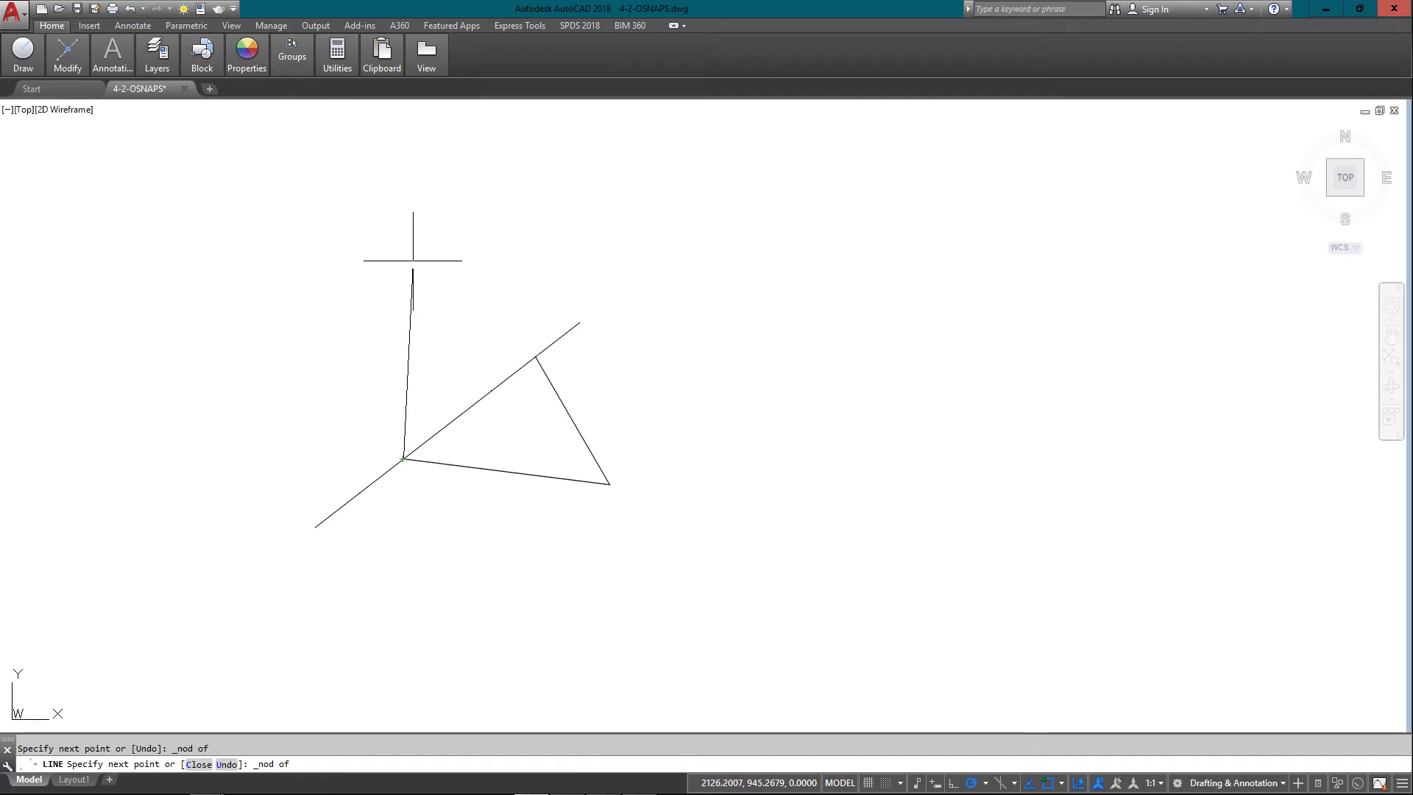
{"action": "key", "text": "F8"}
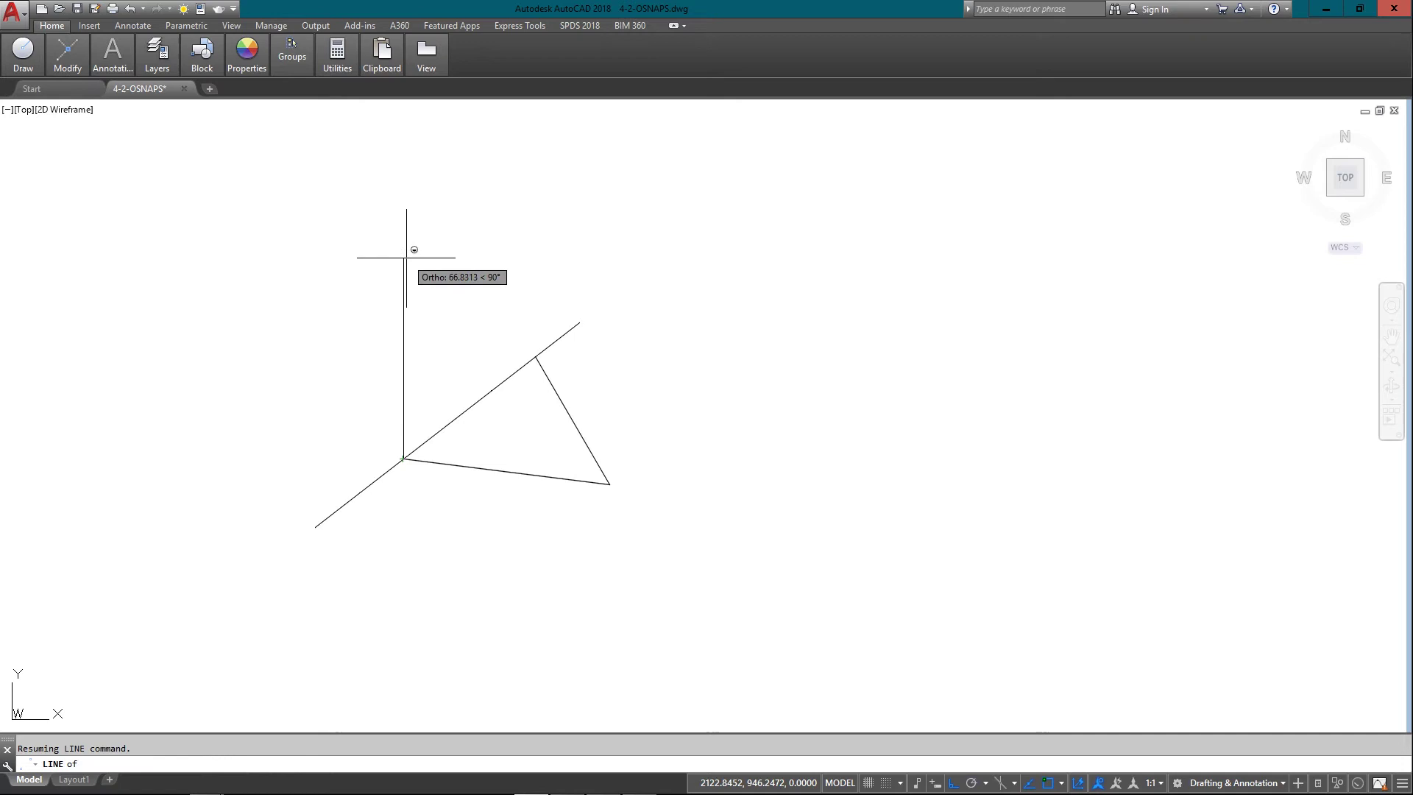
{"action": "key", "text": "Return"}
{"action": "key", "text": "F10"}
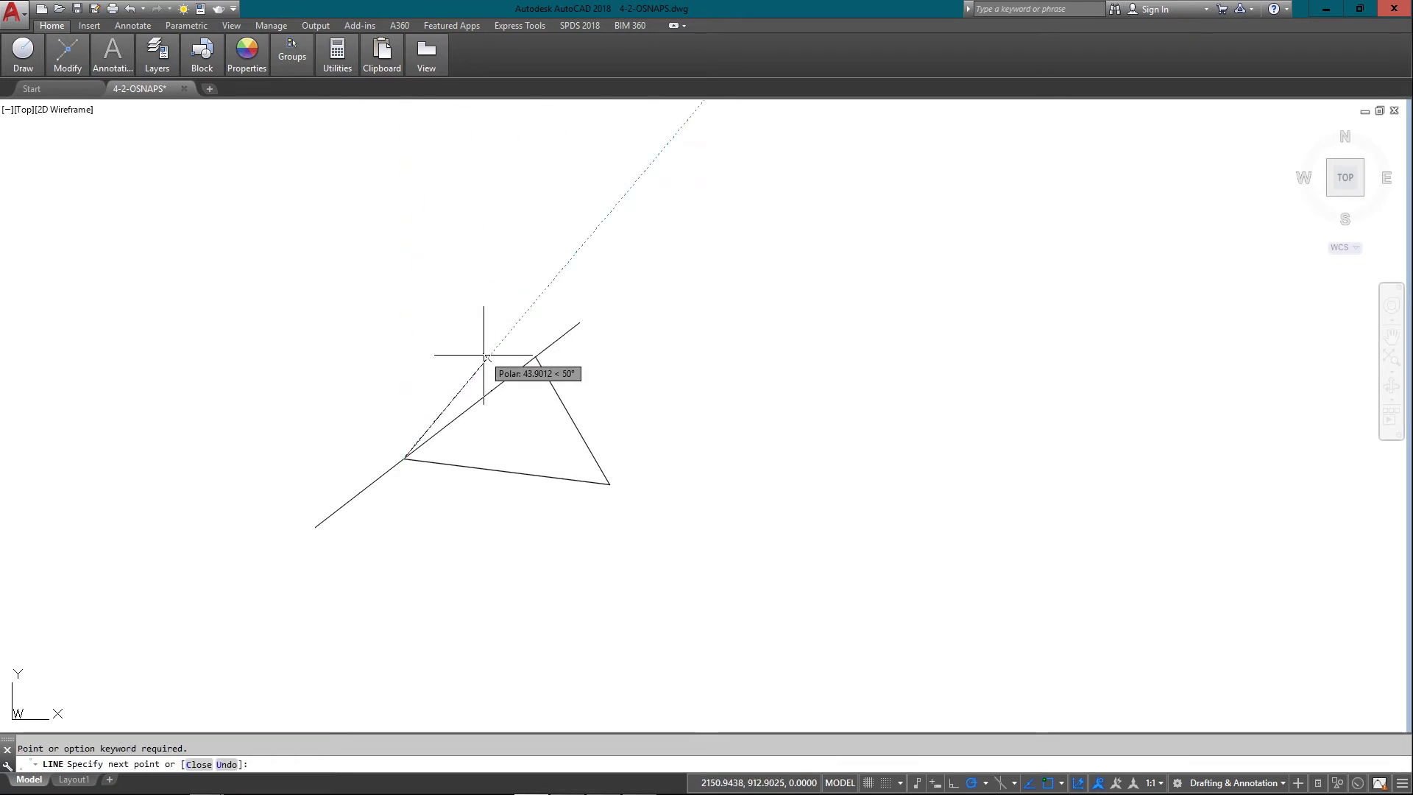
{"action": "left_click", "coordinate": [403, 270]}
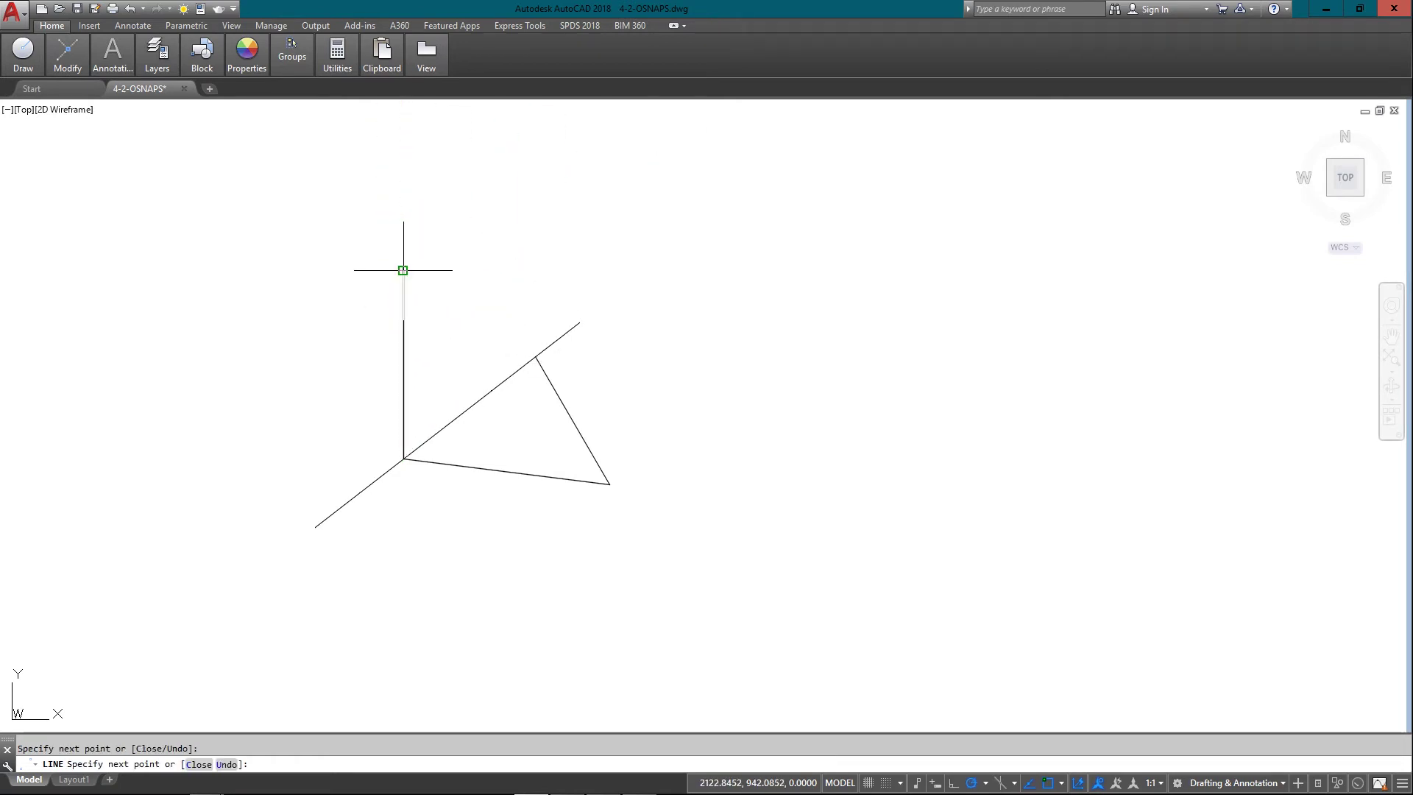
{"action": "right_click", "coordinate": [488, 383]}
{"action": "key", "text": "Escape"}
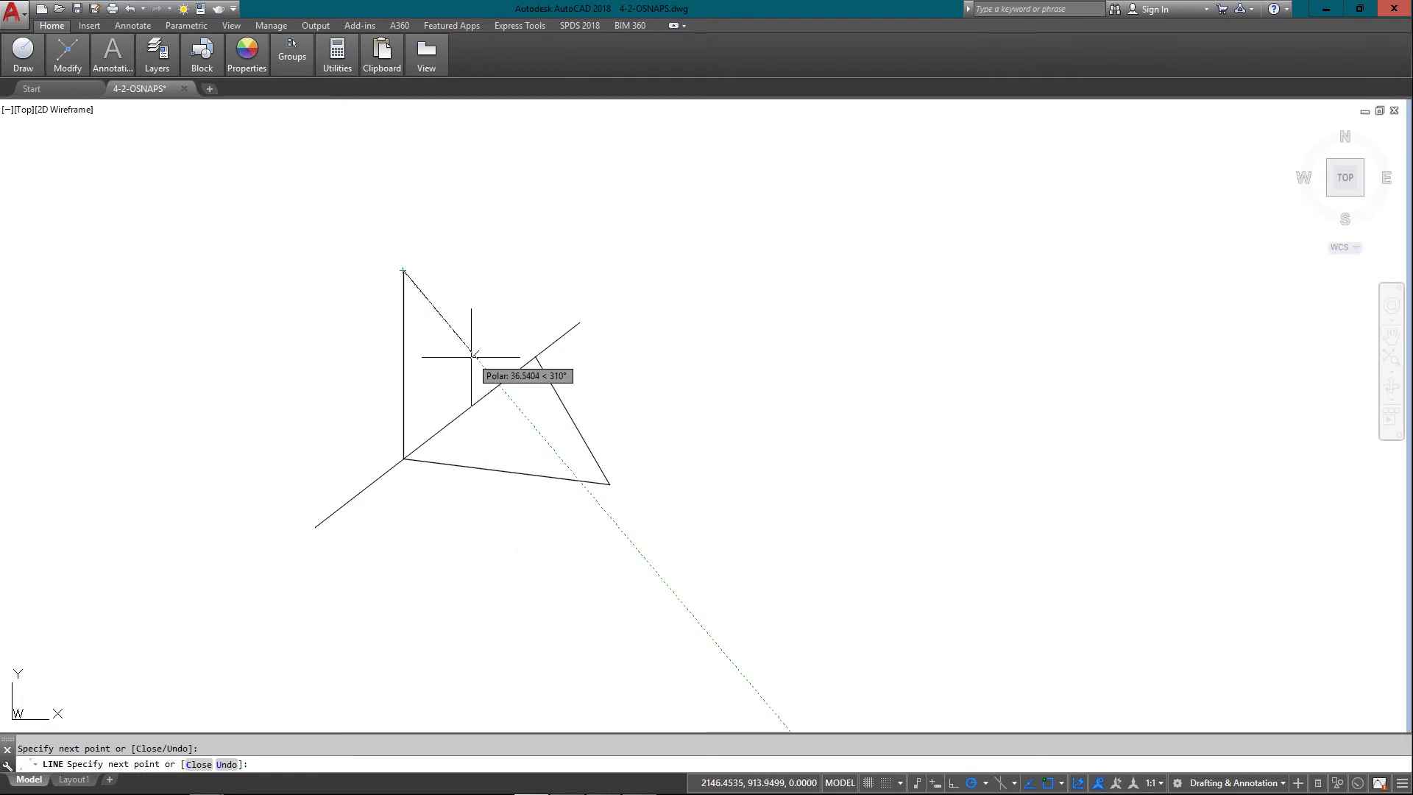
- Add a final segment to a division point, end LINE, and window-select all the lines
{"action": "right_click", "coordinate": [472, 361], "text": "shift"}
{"action": "left_click", "coordinate": [535, 641]}
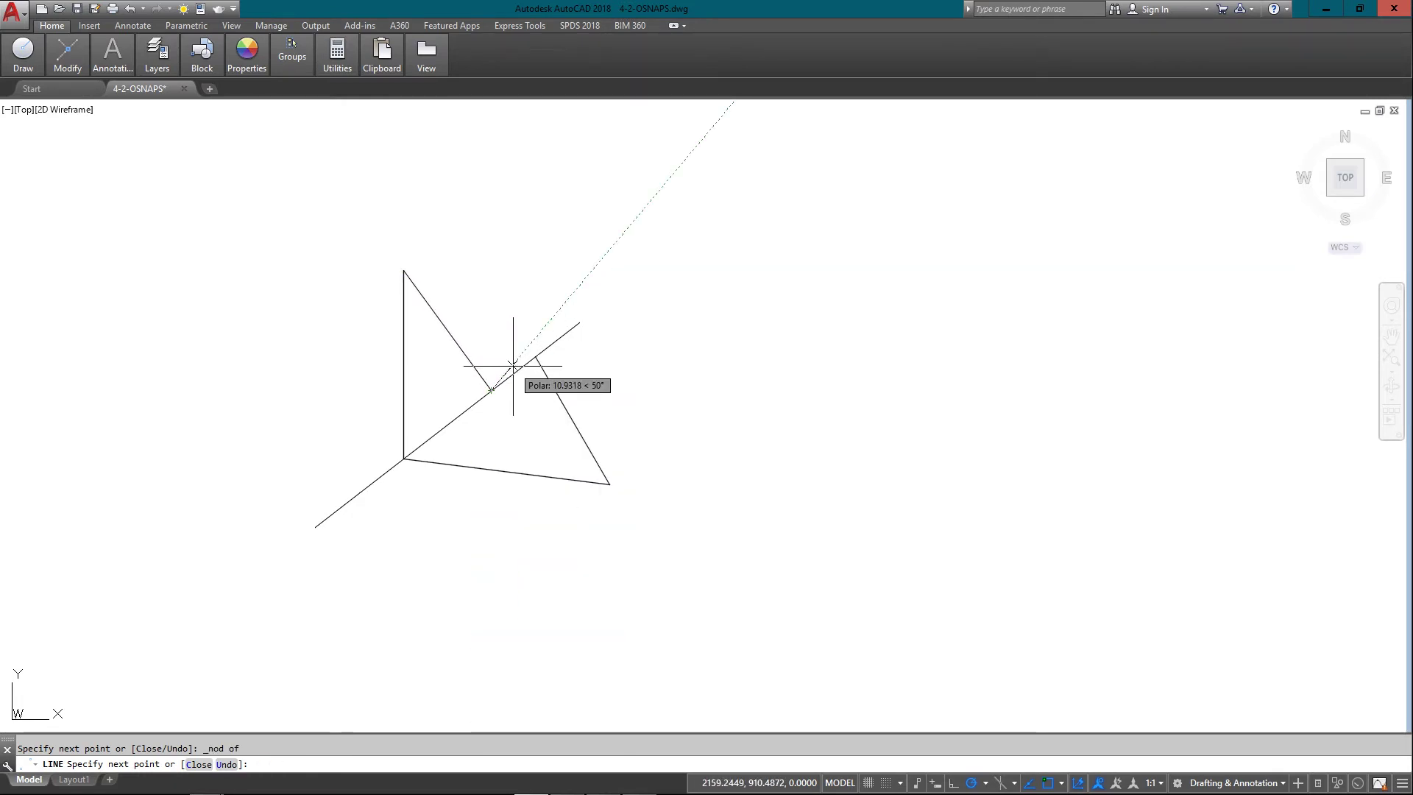
{"action": "key", "text": "Escape"}
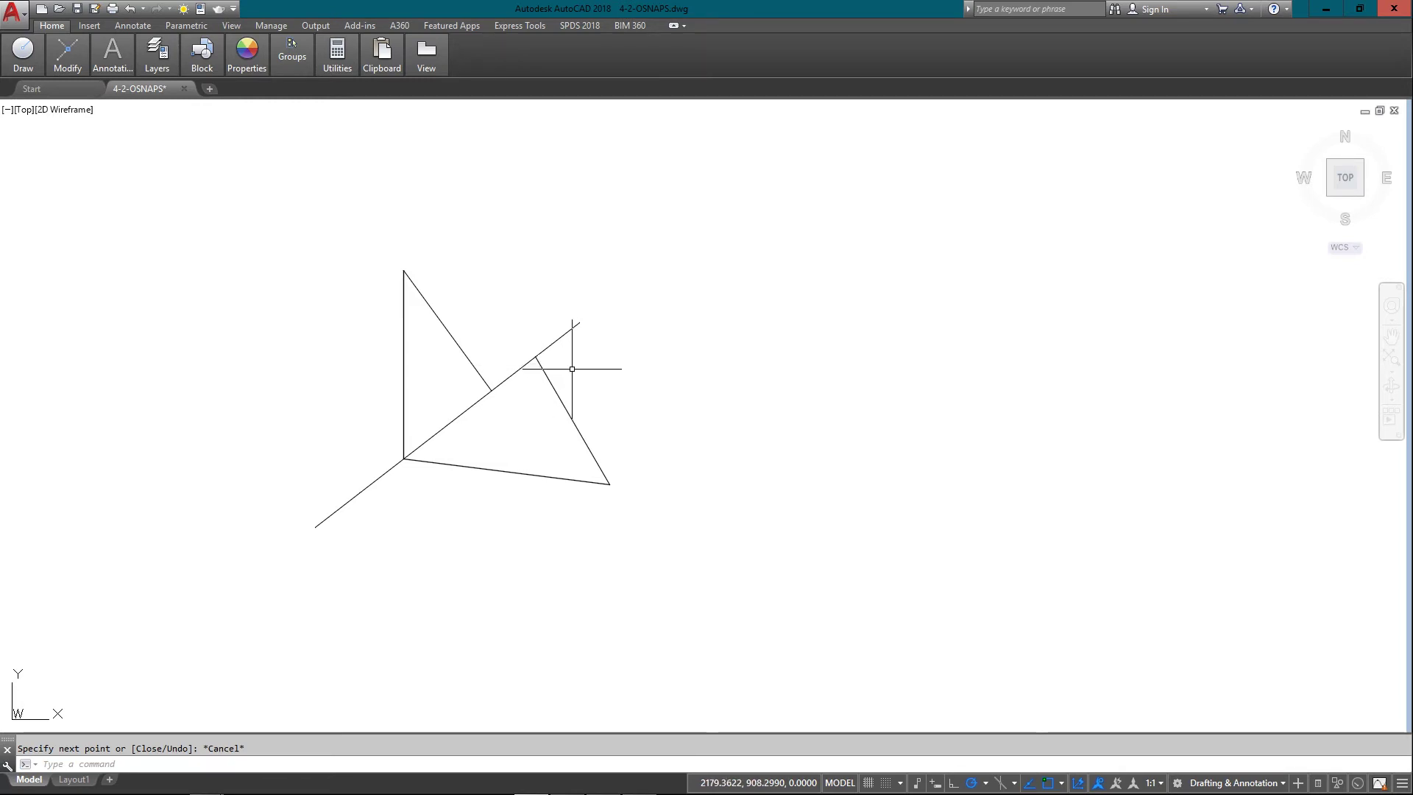
{"action": "left_click", "coordinate": [566, 283]}
{"action": "left_click", "coordinate": [342, 509]}
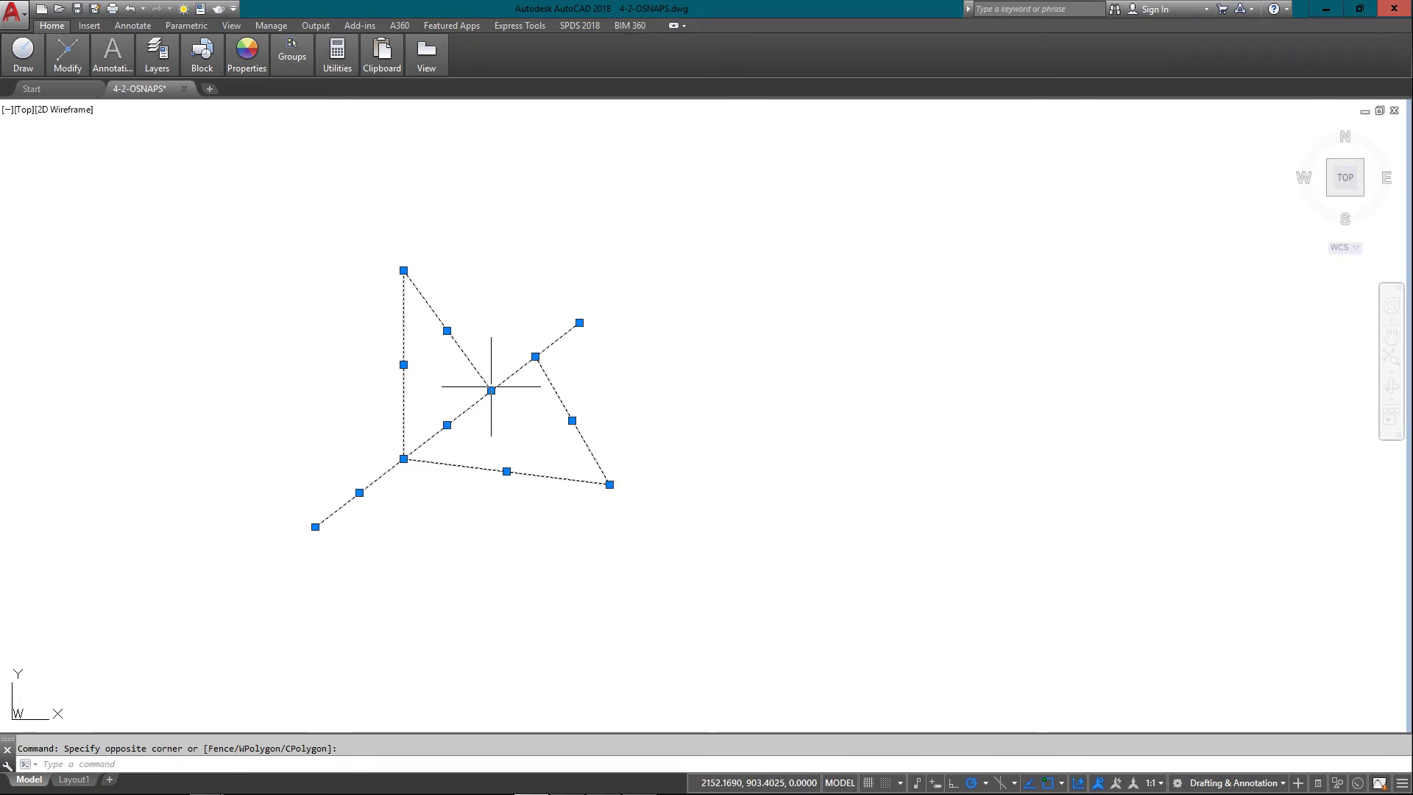
- Erase the ten selected lines, leaving the drawing empty
{"action": "mouse_move", "coordinate": [490, 390]}
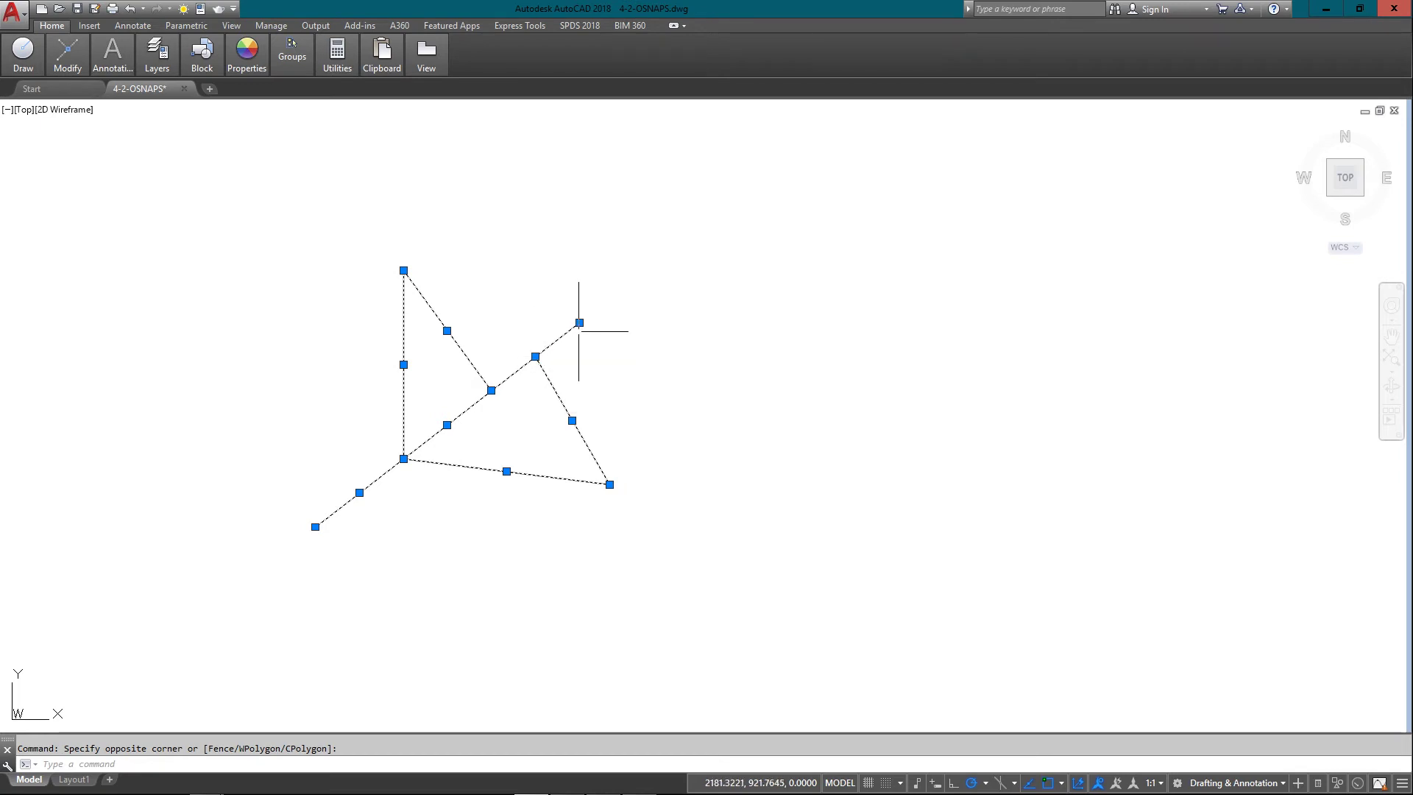
{"action": "mouse_move", "coordinate": [579, 322]}
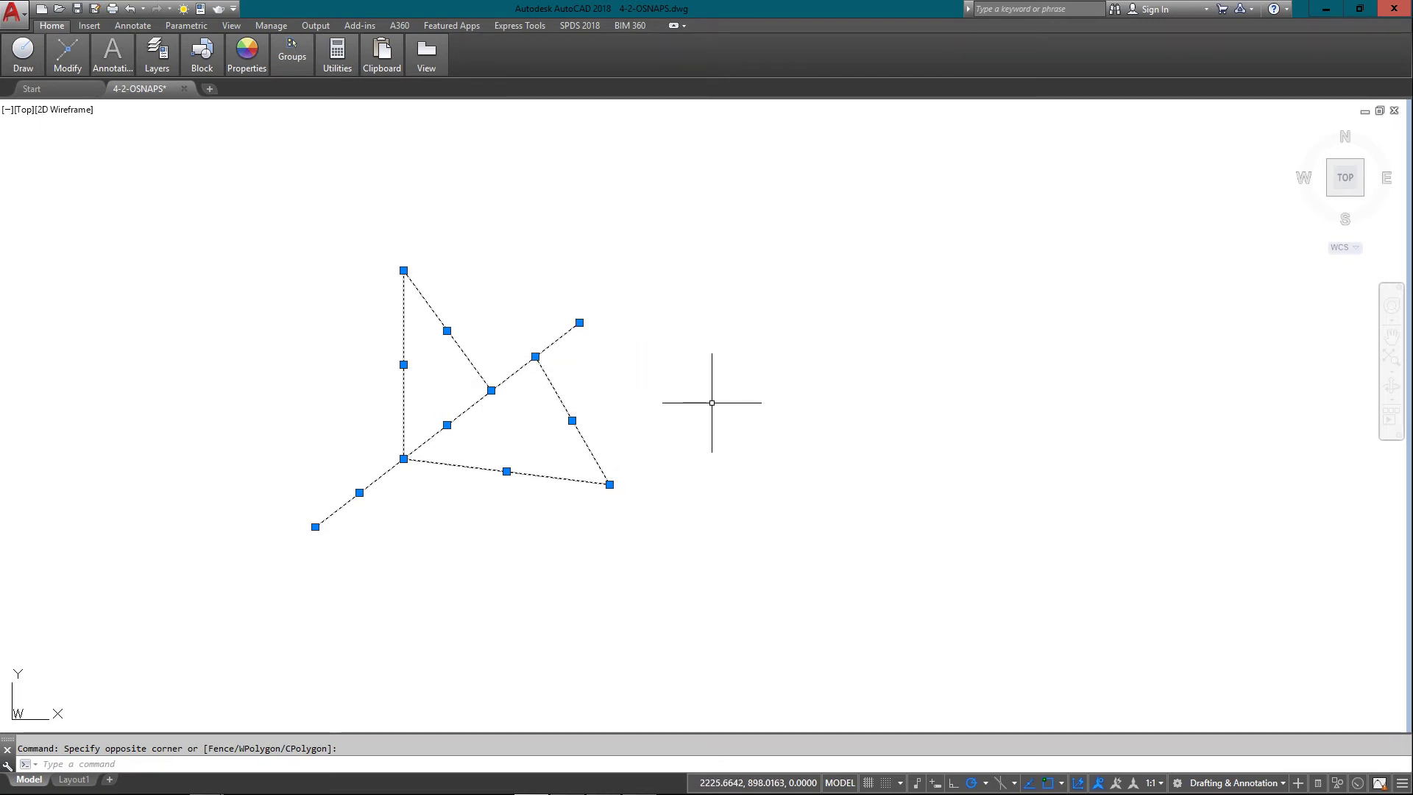
{"action": "key", "text": "Return"}
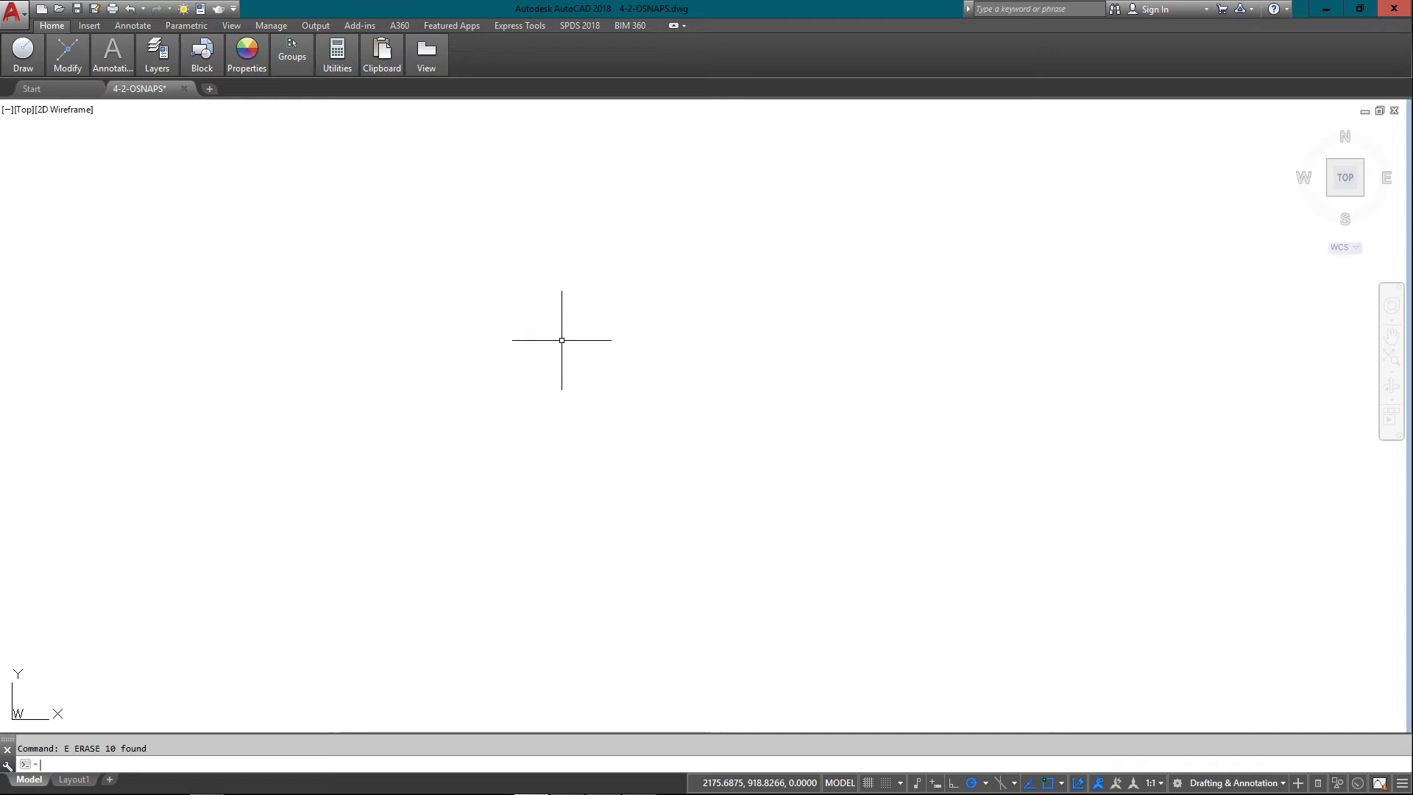
{"action": "type", "text": "os"}
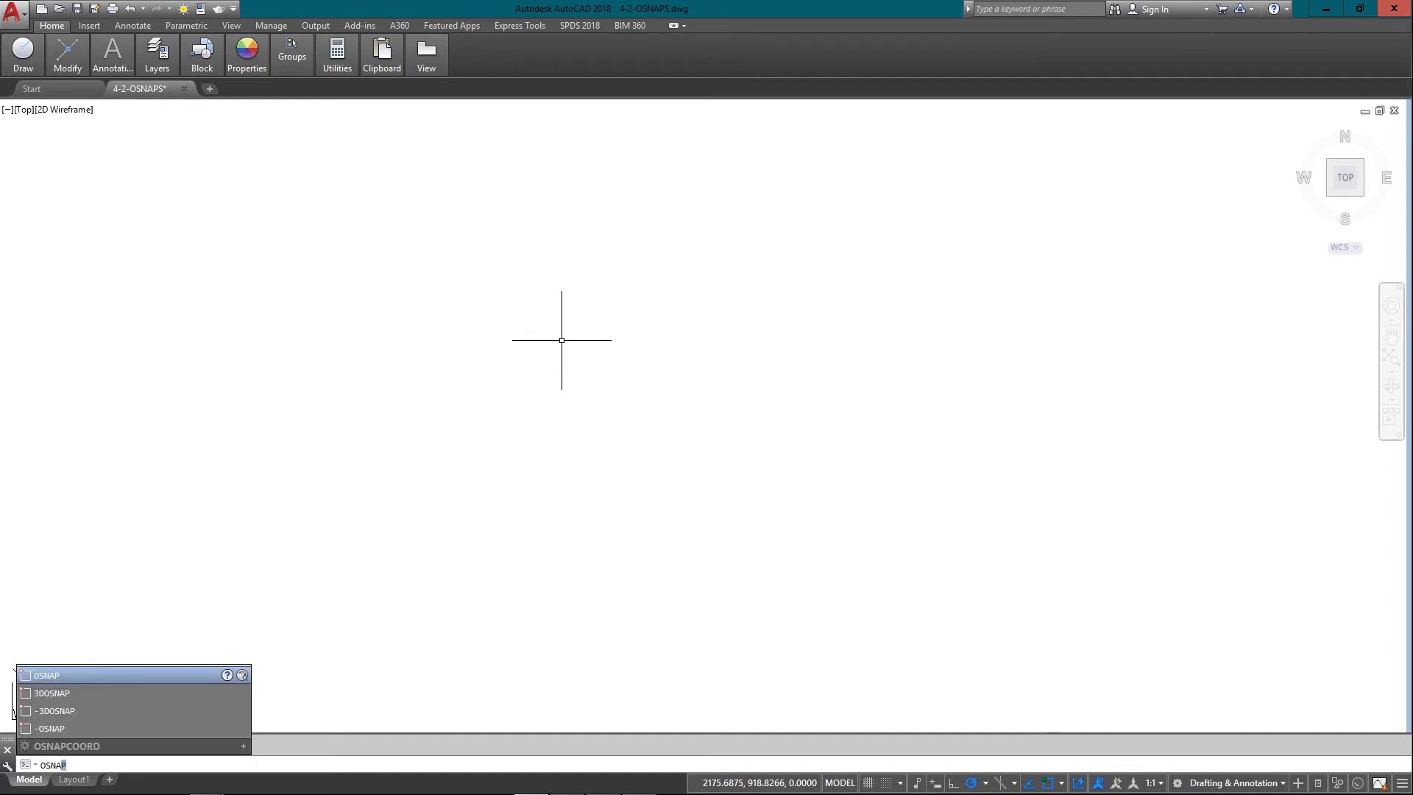
{"action": "type", "text": "na"}
- Enable every object snap mode with Select All in Drafting Settings, then start LINE
{"action": "key", "text": "Return"}
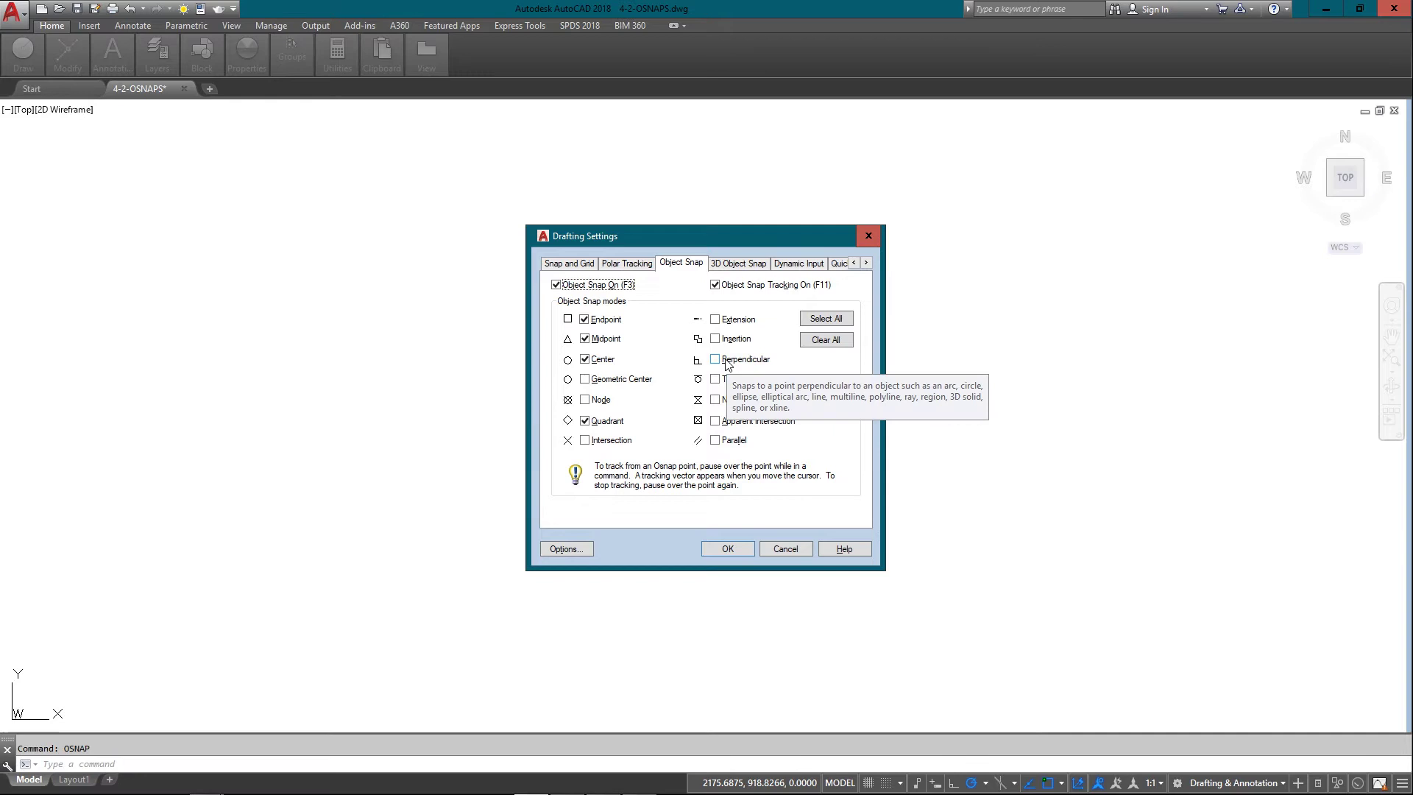
{"action": "left_click", "coordinate": [812, 320]}
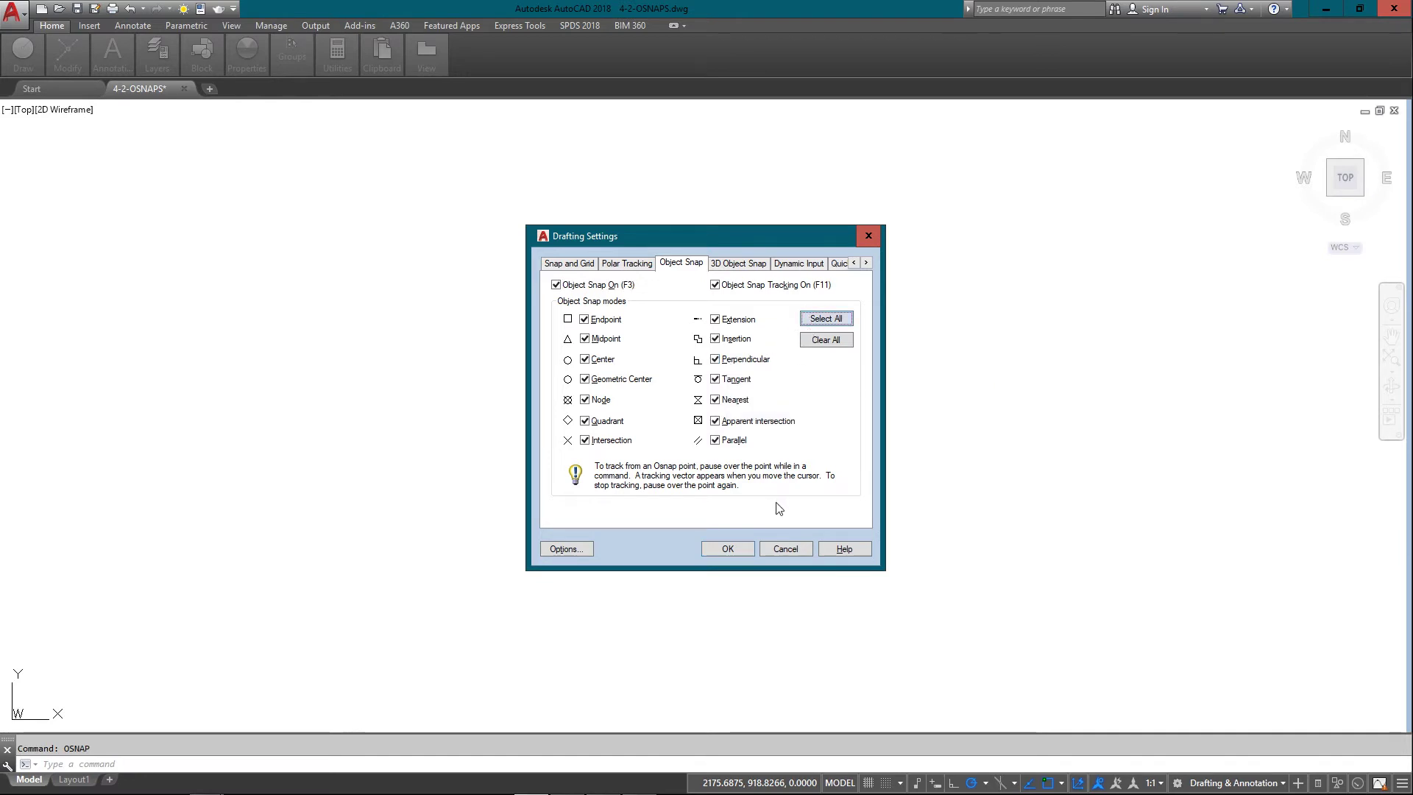
{"action": "left_click", "coordinate": [726, 548]}
{"action": "type", "text": "l"}
{"action": "key", "text": "Return"}
- Draw a seven-point self-crossing outline, ending on an existing endpoint
{"action": "left_click", "coordinate": [429, 489]}
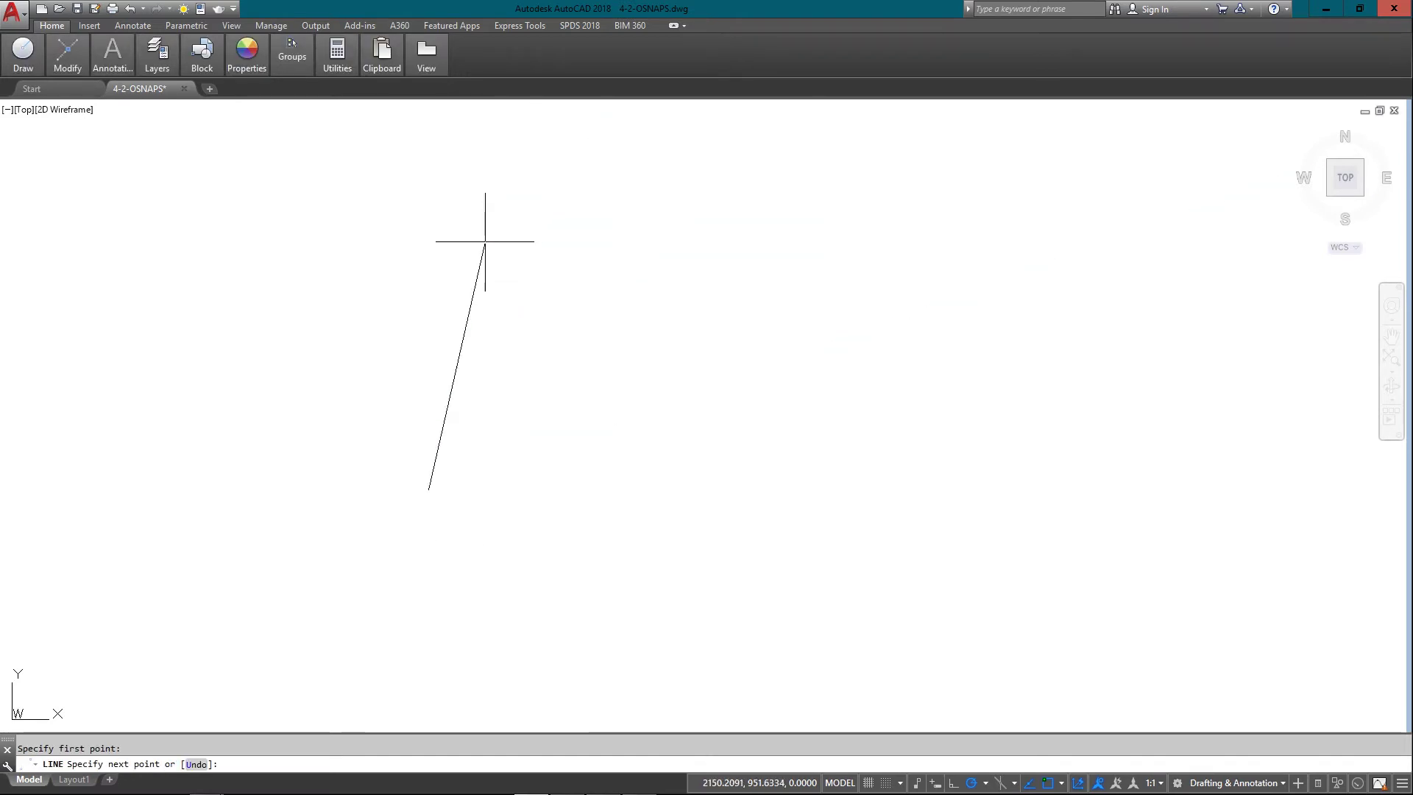
{"action": "left_click", "coordinate": [510, 264]}
{"action": "left_click", "coordinate": [692, 542]}
{"action": "left_click", "coordinate": [252, 337]}
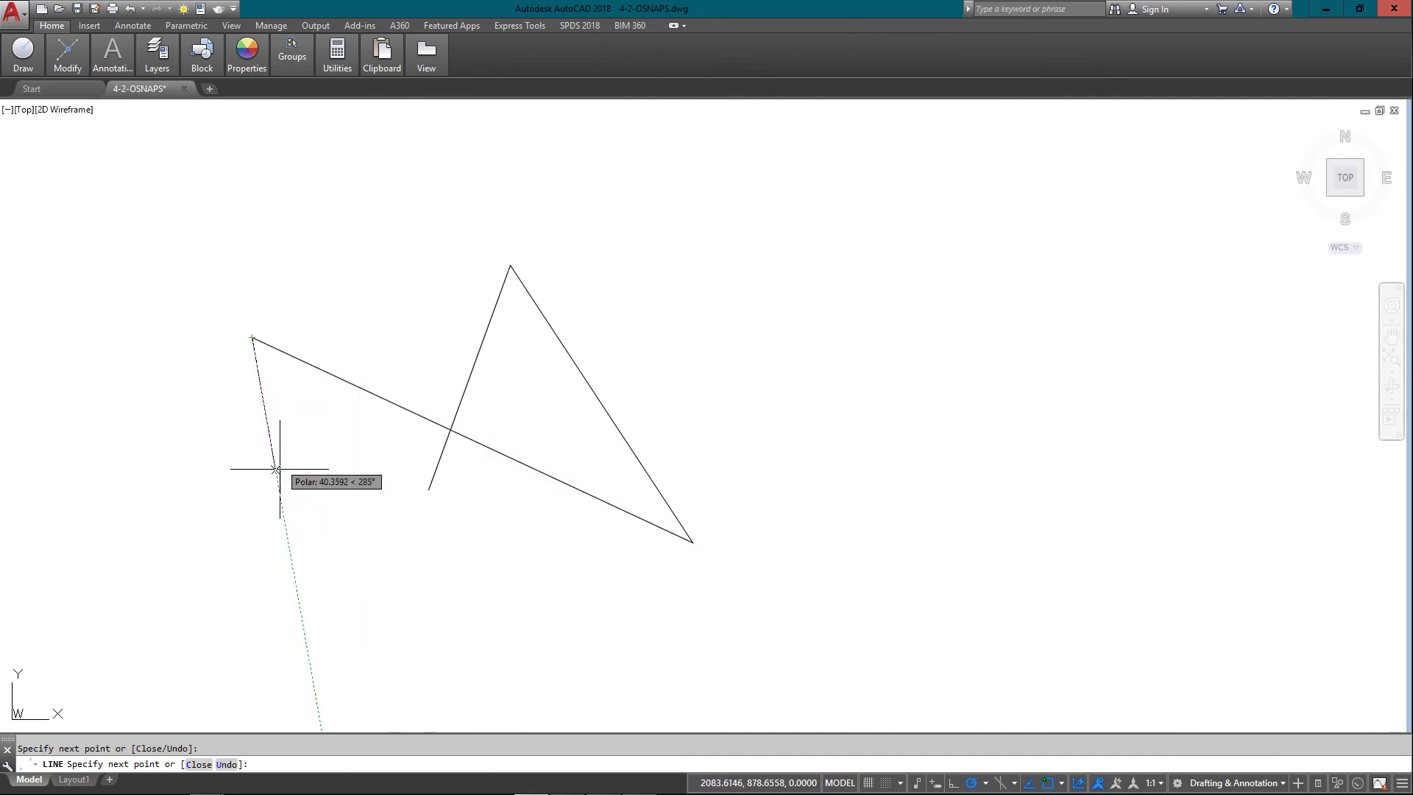
{"action": "left_click", "coordinate": [302, 573]}
{"action": "left_click", "coordinate": [561, 425]}
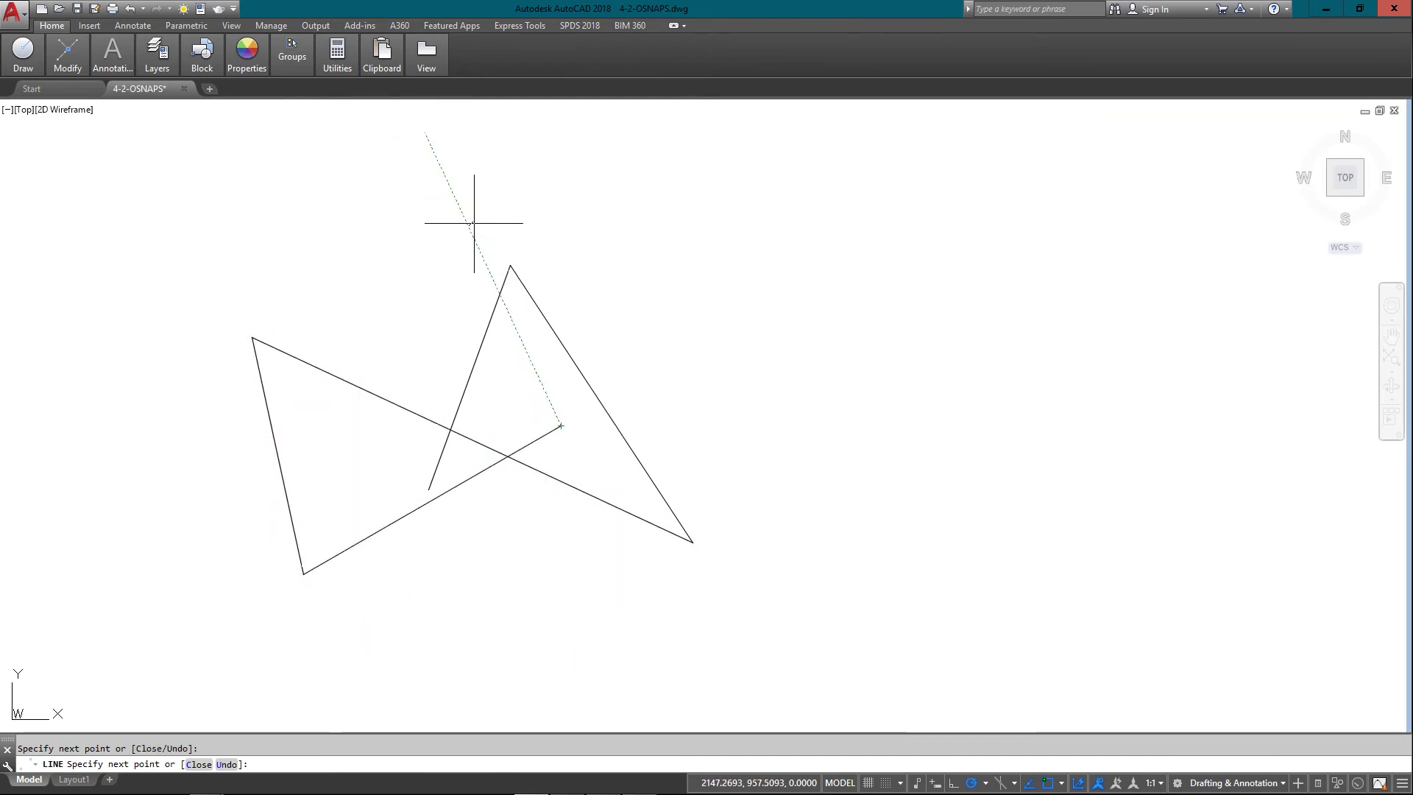
{"action": "left_click", "coordinate": [467, 202]}
{"action": "key", "text": "Return"}
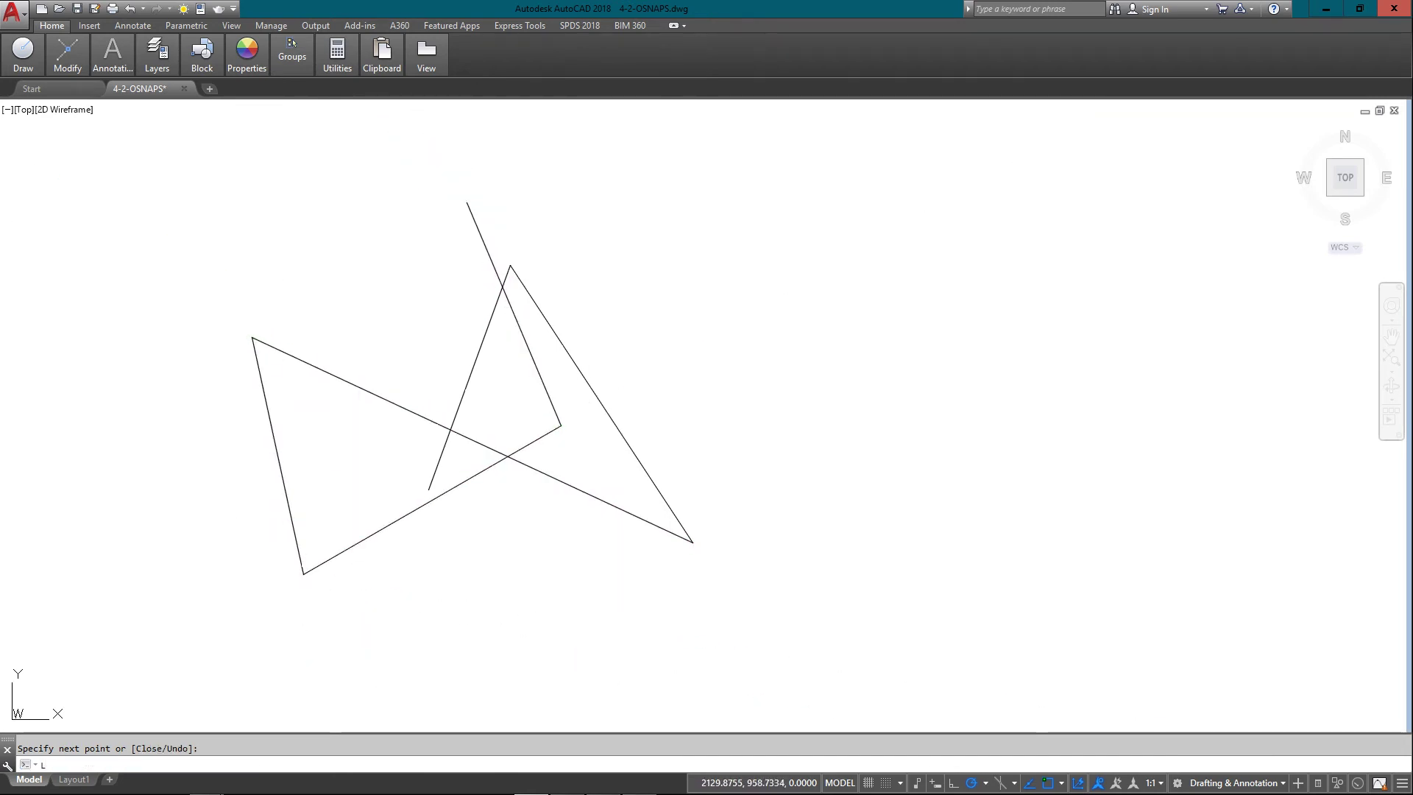
- Start another line at the top endpoint and cancel it with Esc
{"action": "type", "text": "L"}
{"action": "key", "text": "Return"}
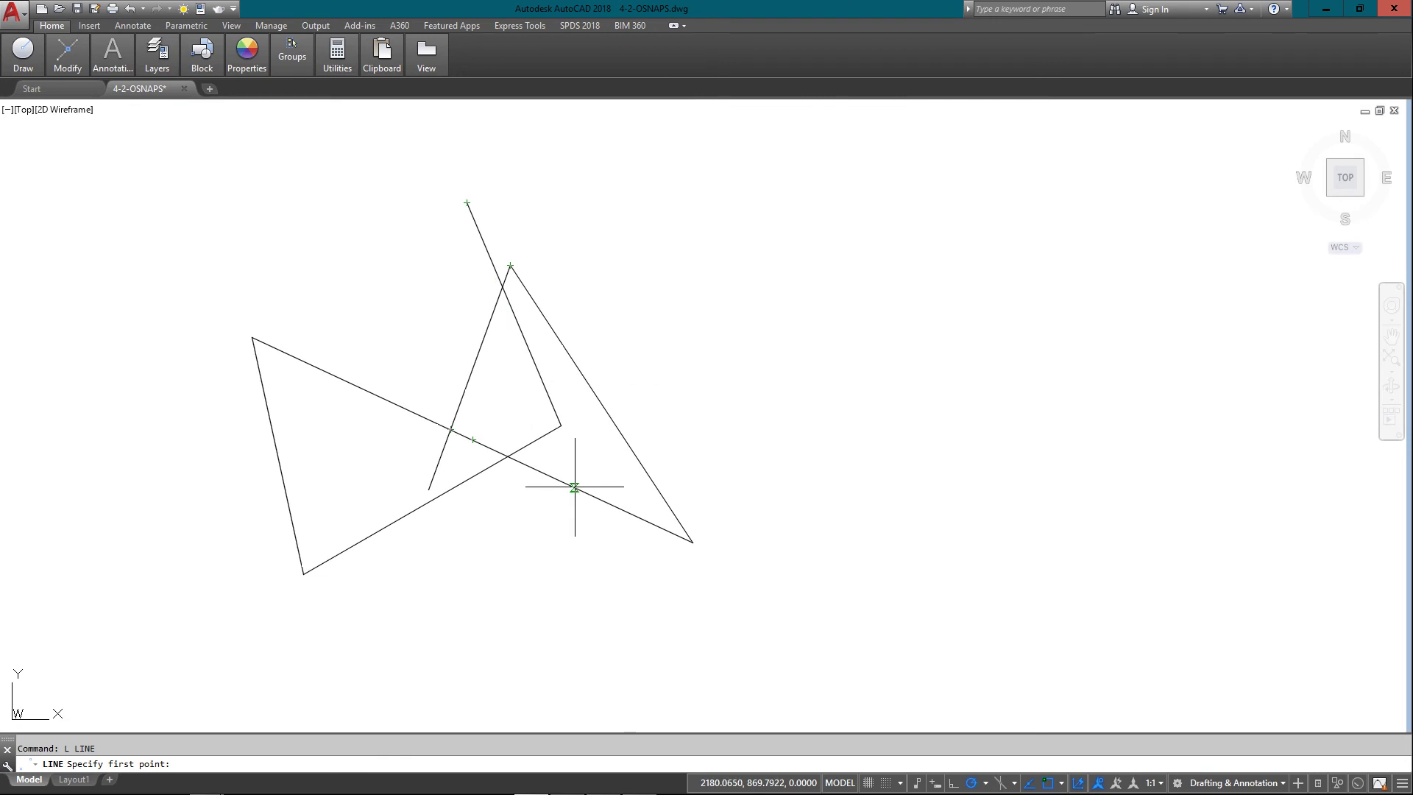
{"action": "left_click", "coordinate": [609, 409]}
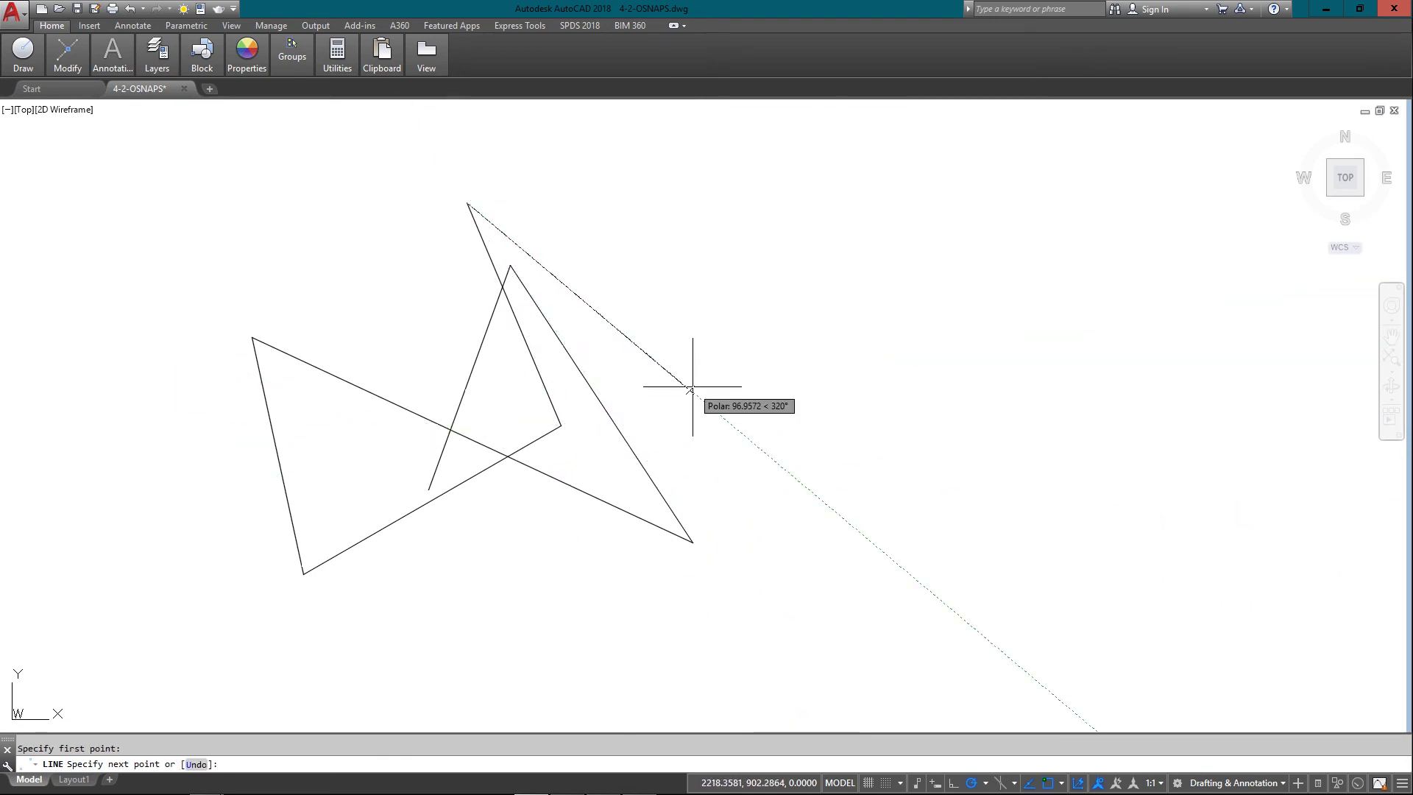
{"action": "key", "text": "Escape"}
- Limit running object snaps to Endpoint, Midpoint, Center and Quadrant in the OSNAP settings
{"action": "type", "text": "os"}
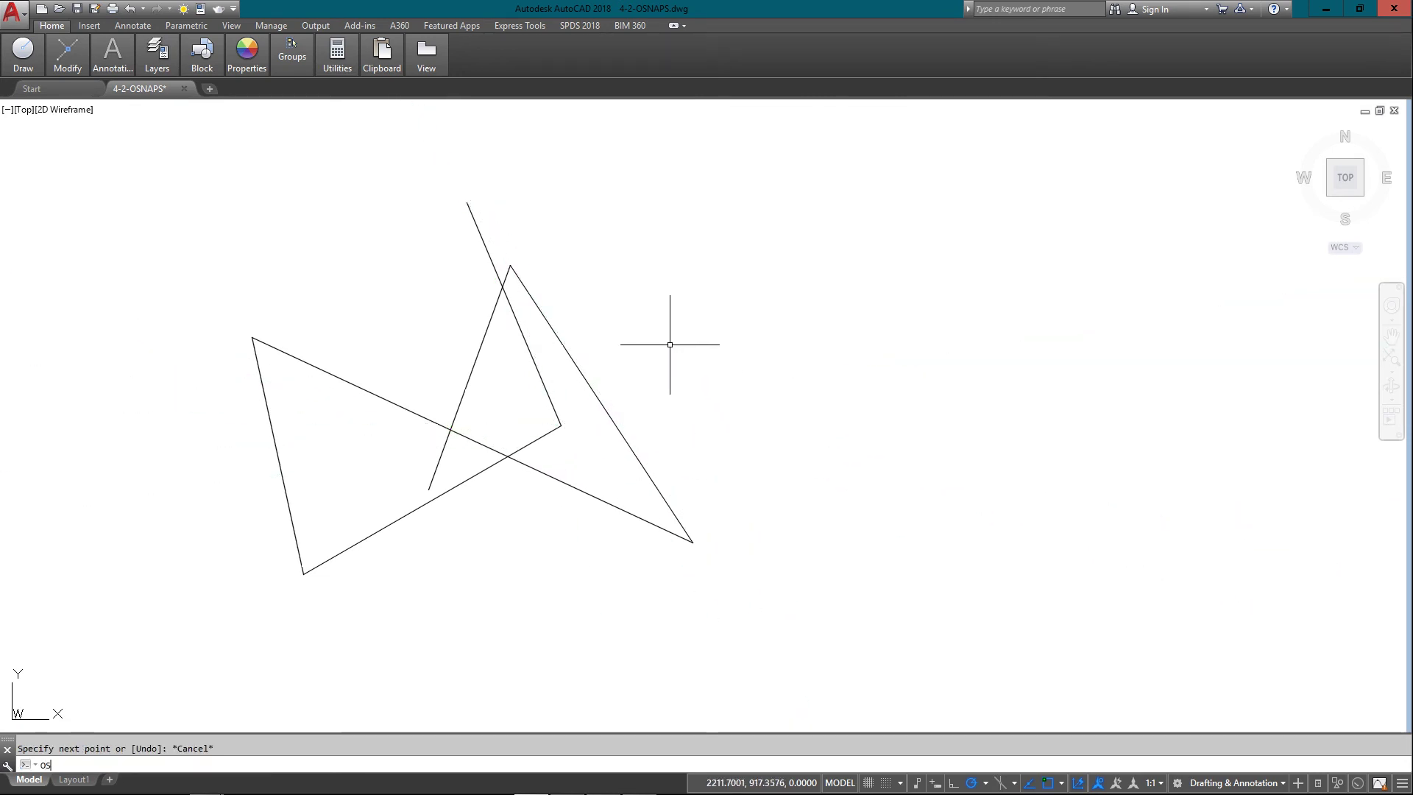
{"action": "type", "text": "nap"}
{"action": "key", "text": "Return"}
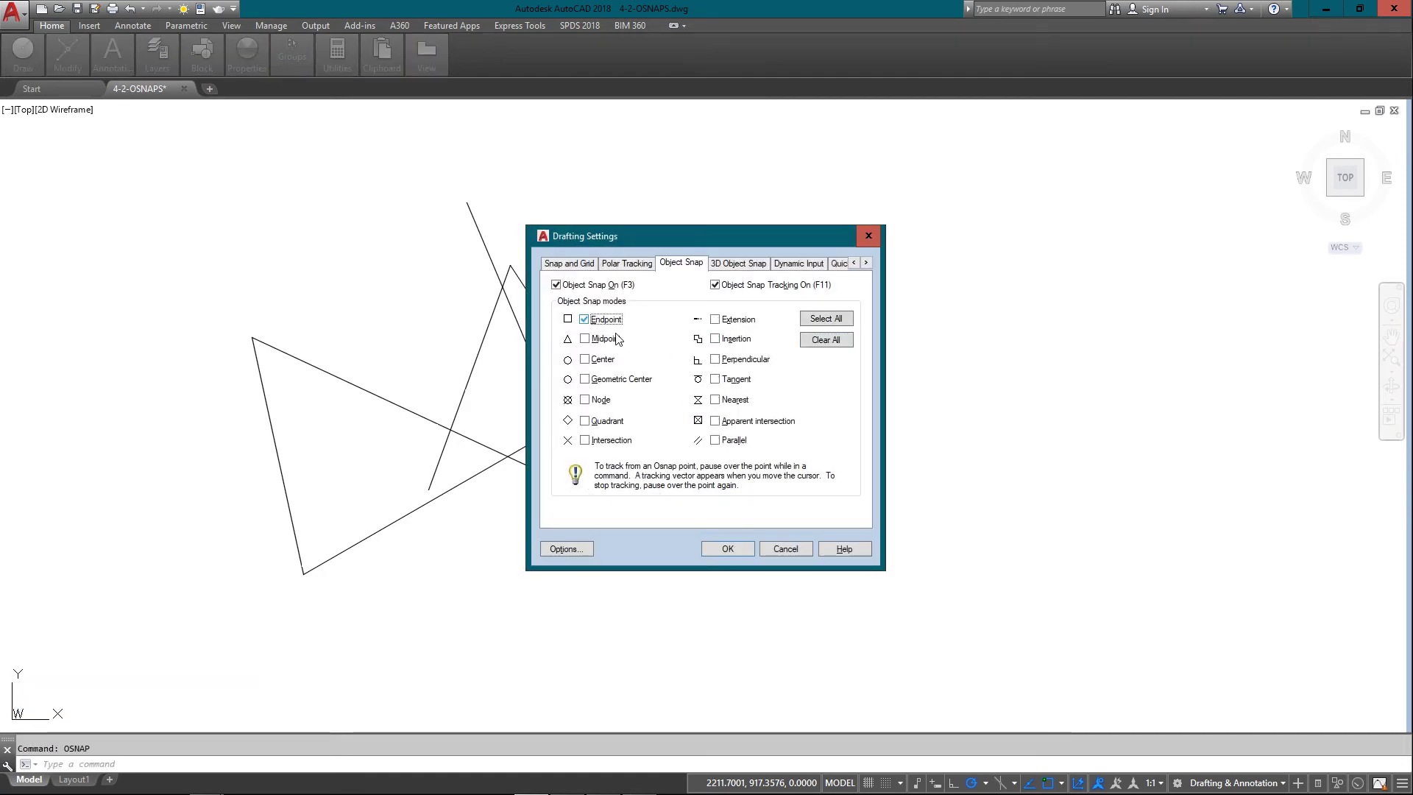
{"action": "left_click", "coordinate": [602, 359]}
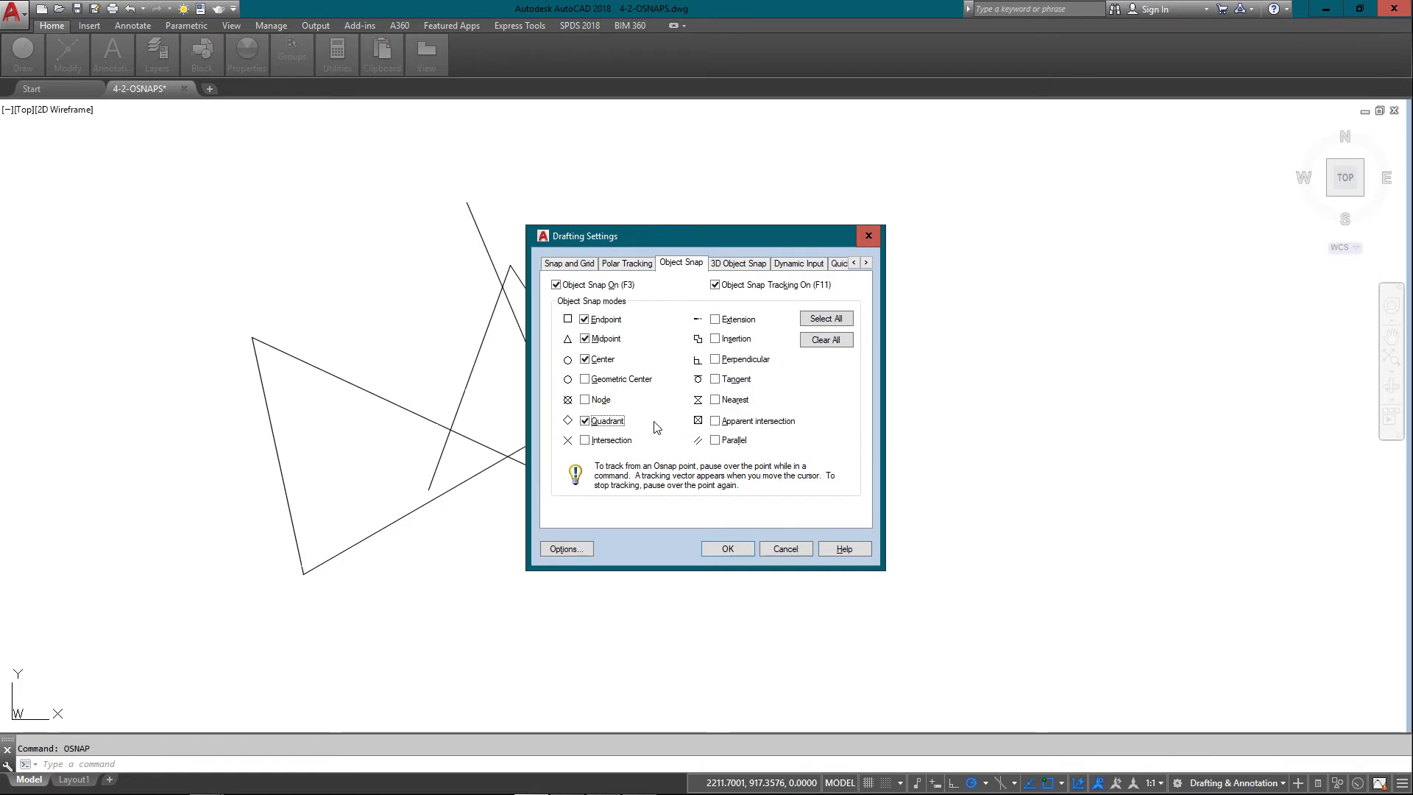
{"action": "left_click", "coordinate": [722, 550]}
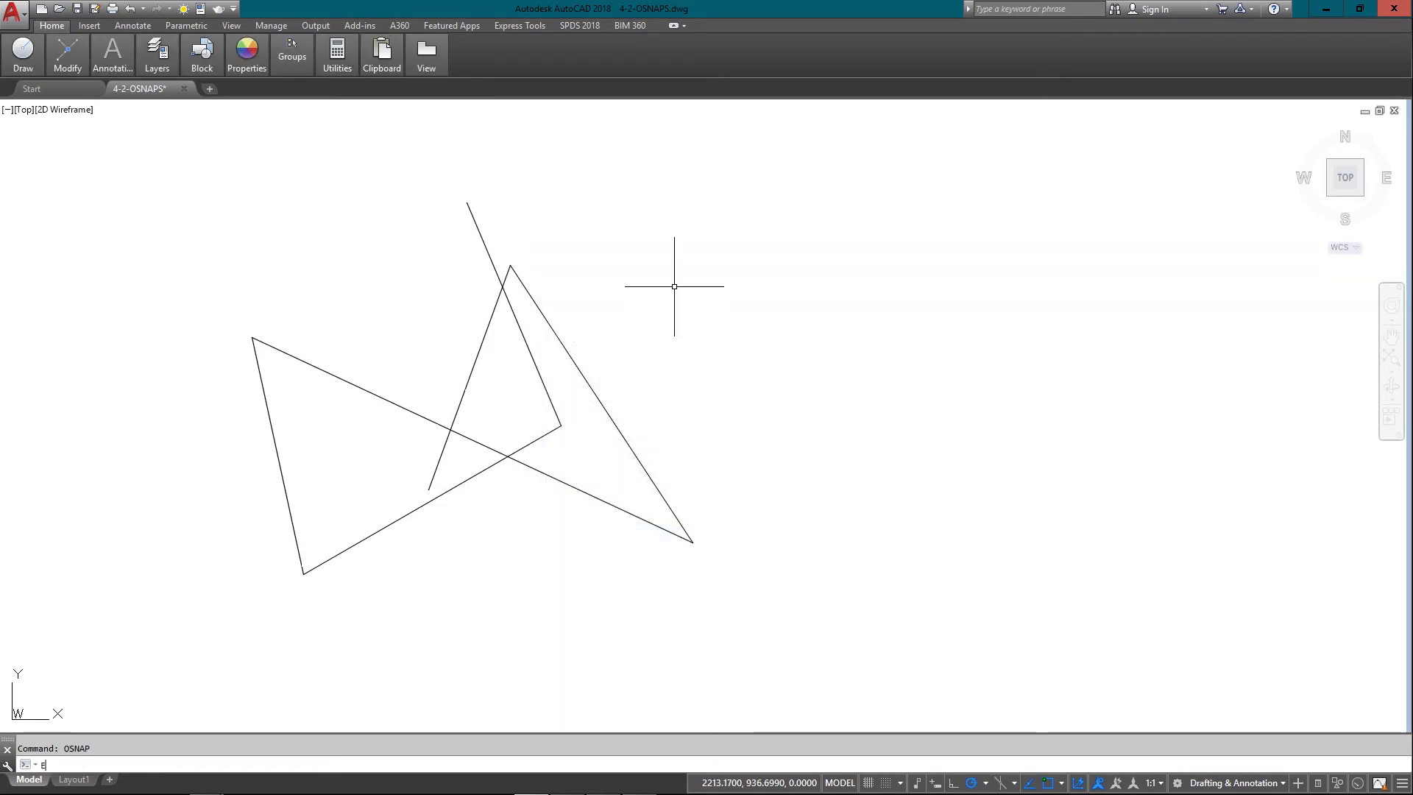
- Erase all existing geometry with a crossing selection
{"action": "type", "text": "E"}
{"action": "key", "text": "Return"}
{"action": "left_click", "coordinate": [723, 198]}
{"action": "left_click", "coordinate": [189, 615]}
{"action": "key", "text": "Return"}
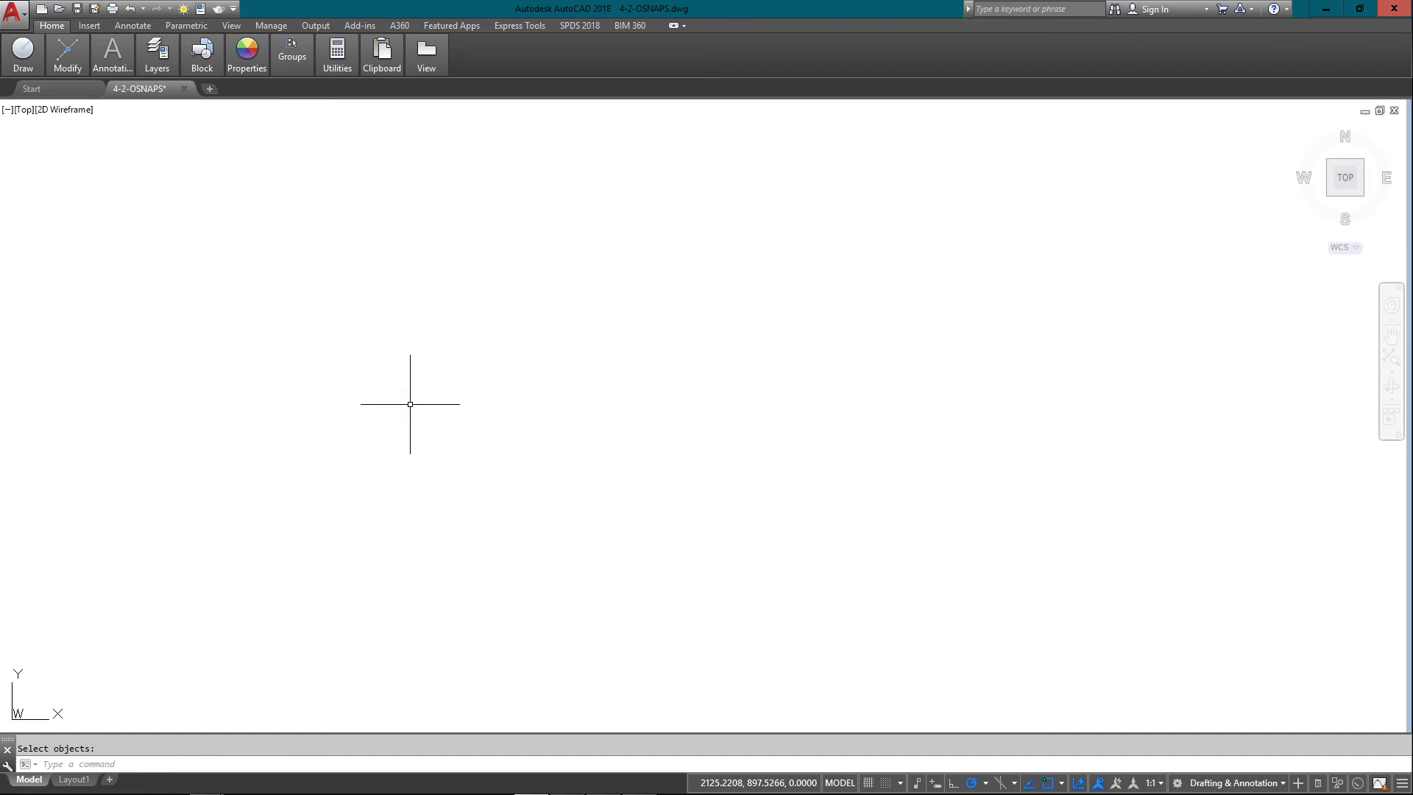
- Draw a new circle by picking its centre and radius
{"action": "type", "text": "c"}
{"action": "key", "text": "Return"}
{"action": "left_click", "coordinate": [362, 325]}
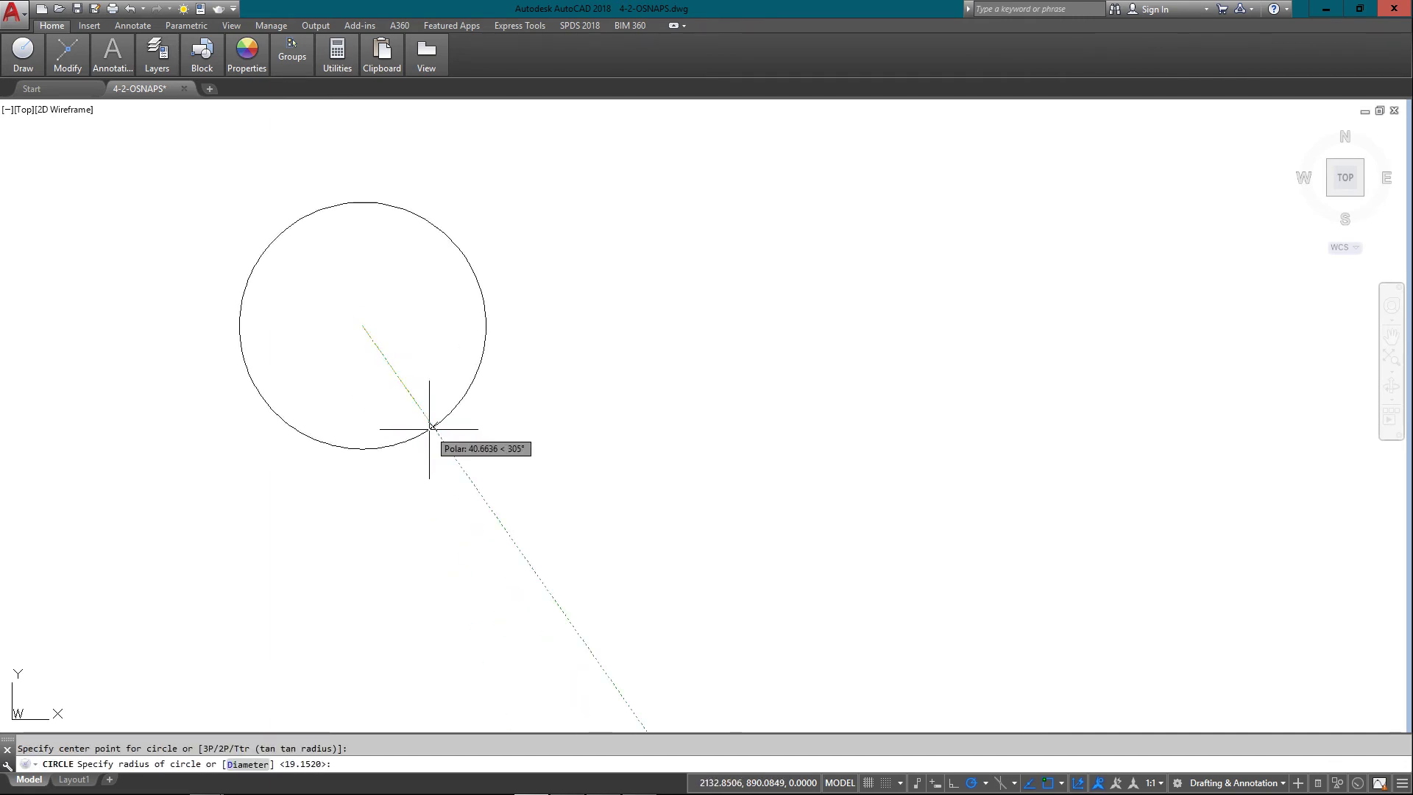
{"action": "left_click", "coordinate": [448, 402]}
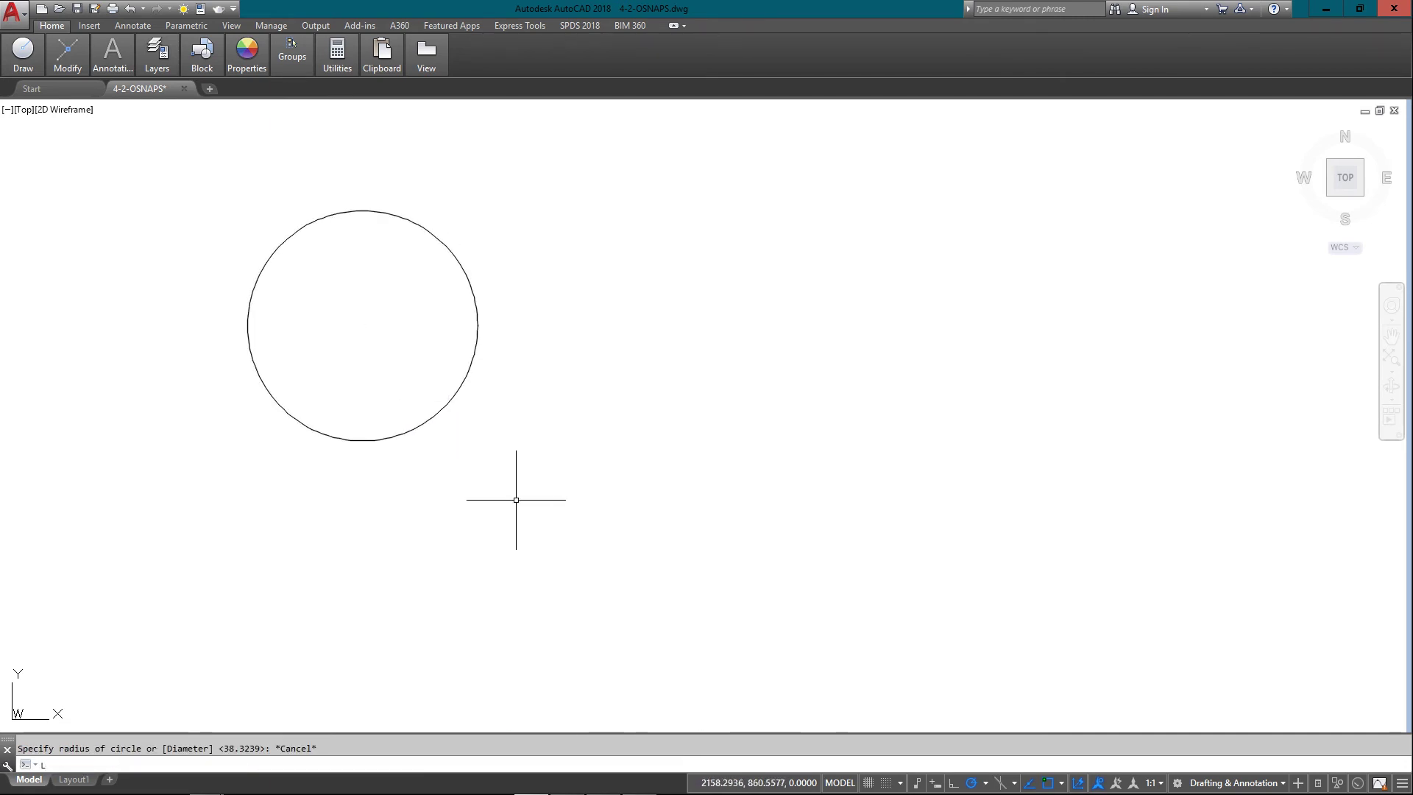
- Draw a separate diagonal line below and to the right of the circle
{"action": "type", "text": "l"}
{"action": "key", "text": "Return"}
{"action": "left_click", "coordinate": [700, 301]}
{"action": "left_click", "coordinate": [364, 652]}
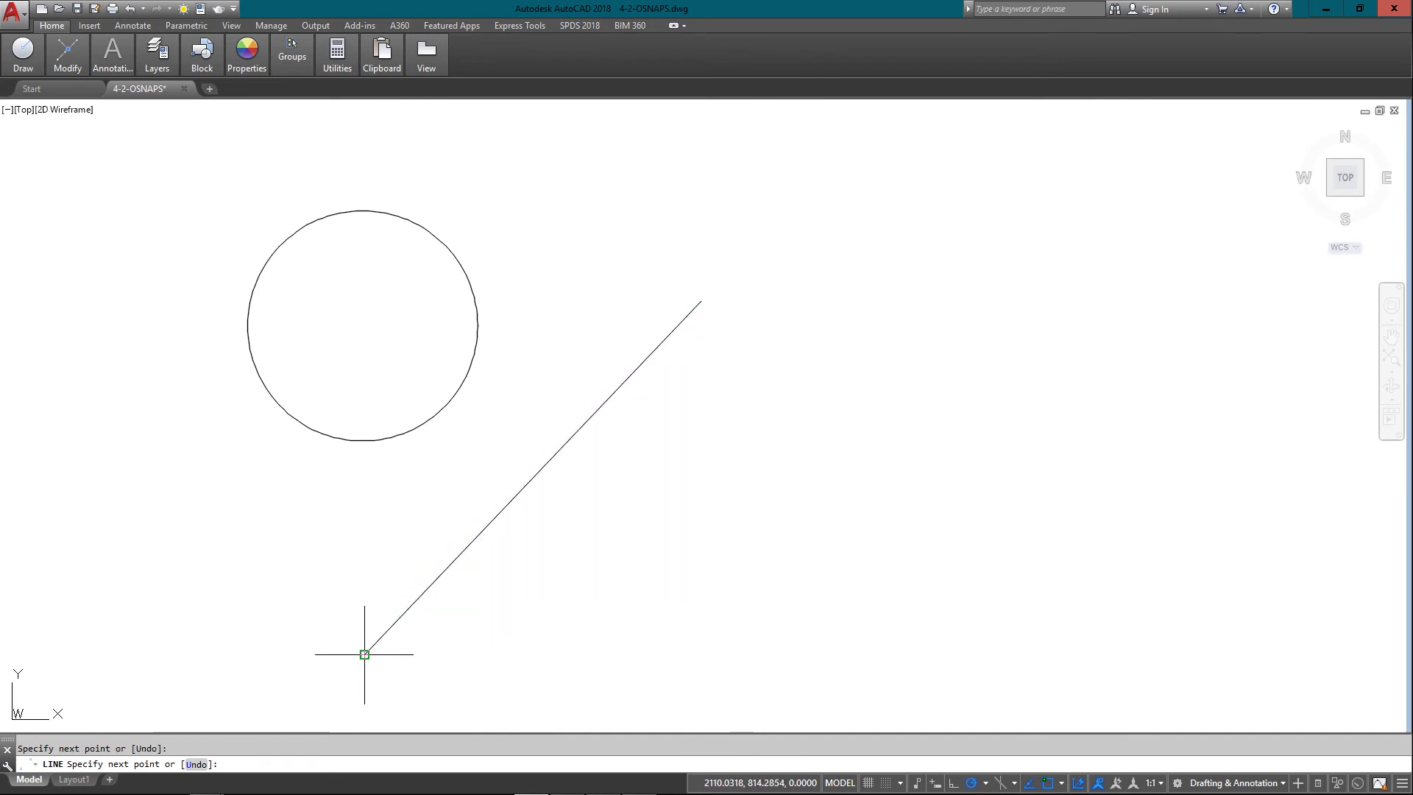
{"action": "key", "text": "Return"}
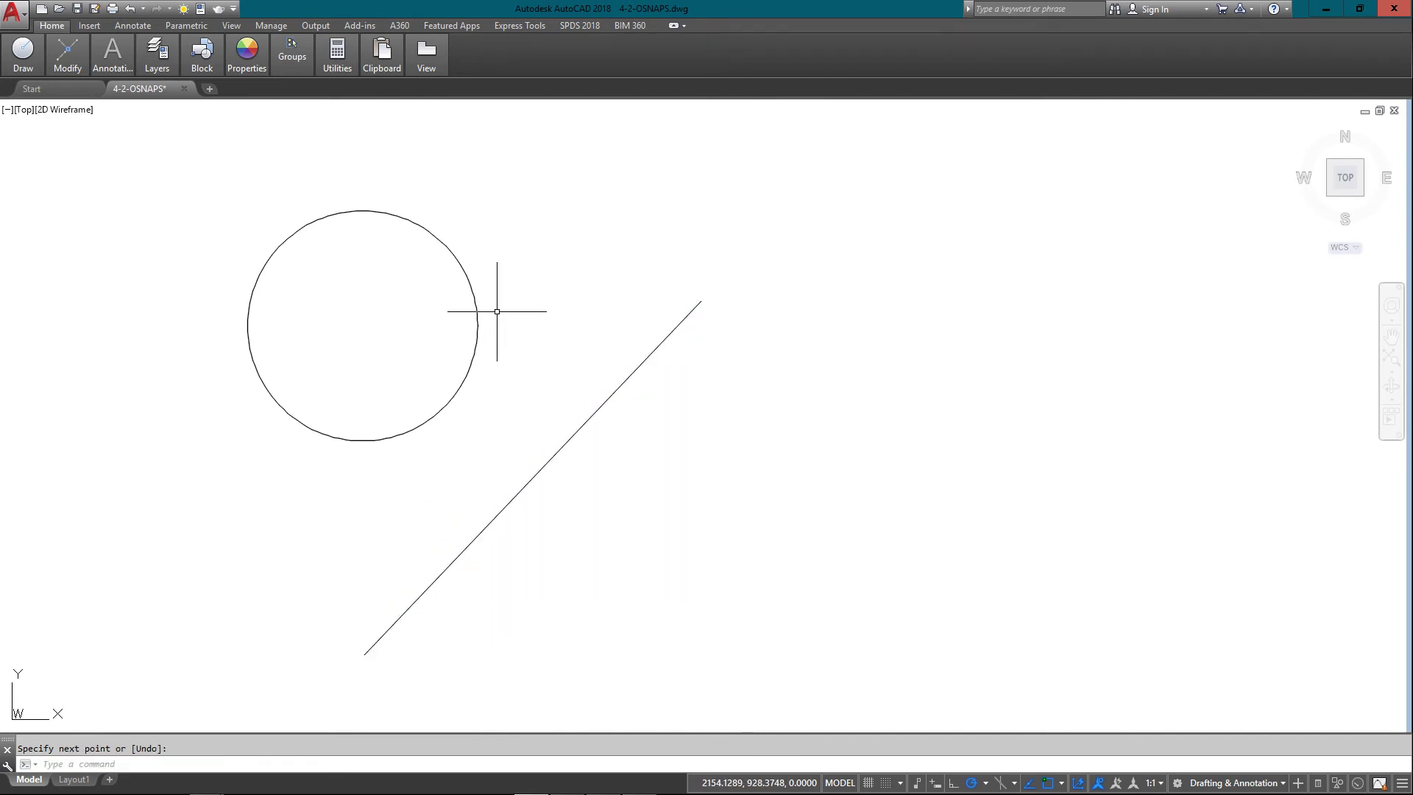
- Draw a line tangent to the circle's upper right, ending at the diagonal line's midpoint
{"action": "middle_click_drag", "start_coordinate": [497, 311], "coordinate": [696, 317]}
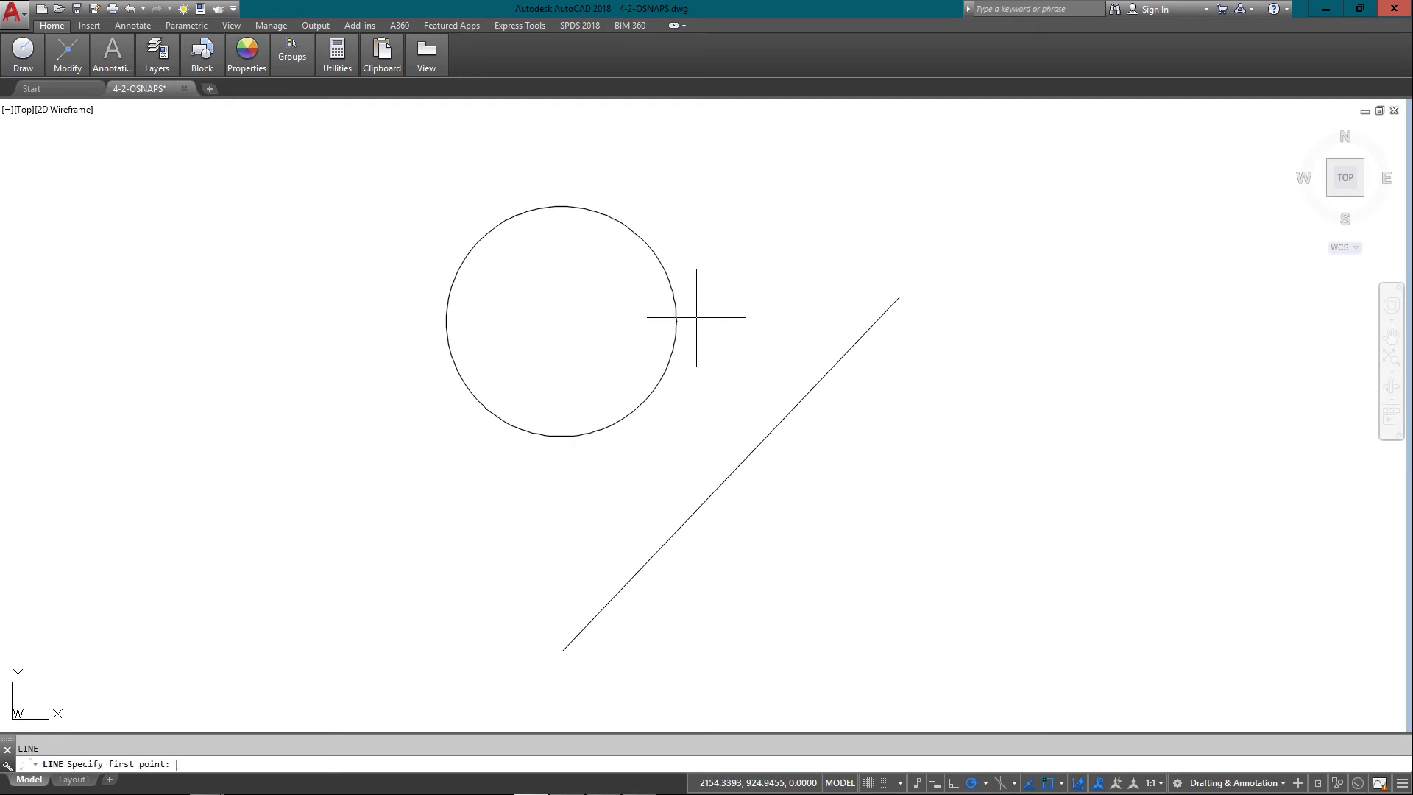
{"action": "right_click", "coordinate": [717, 254], "text": "shift"}
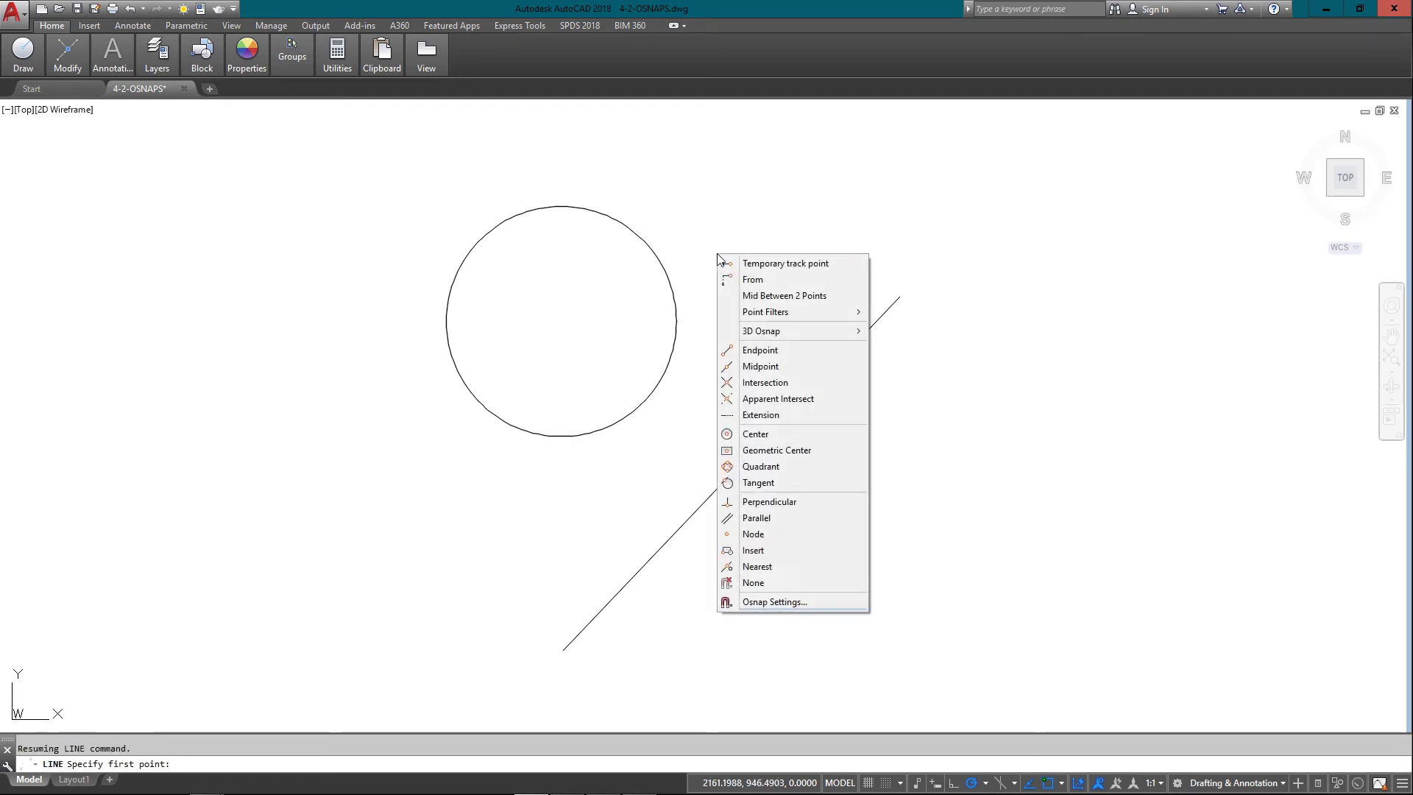
{"action": "left_click", "coordinate": [796, 482]}
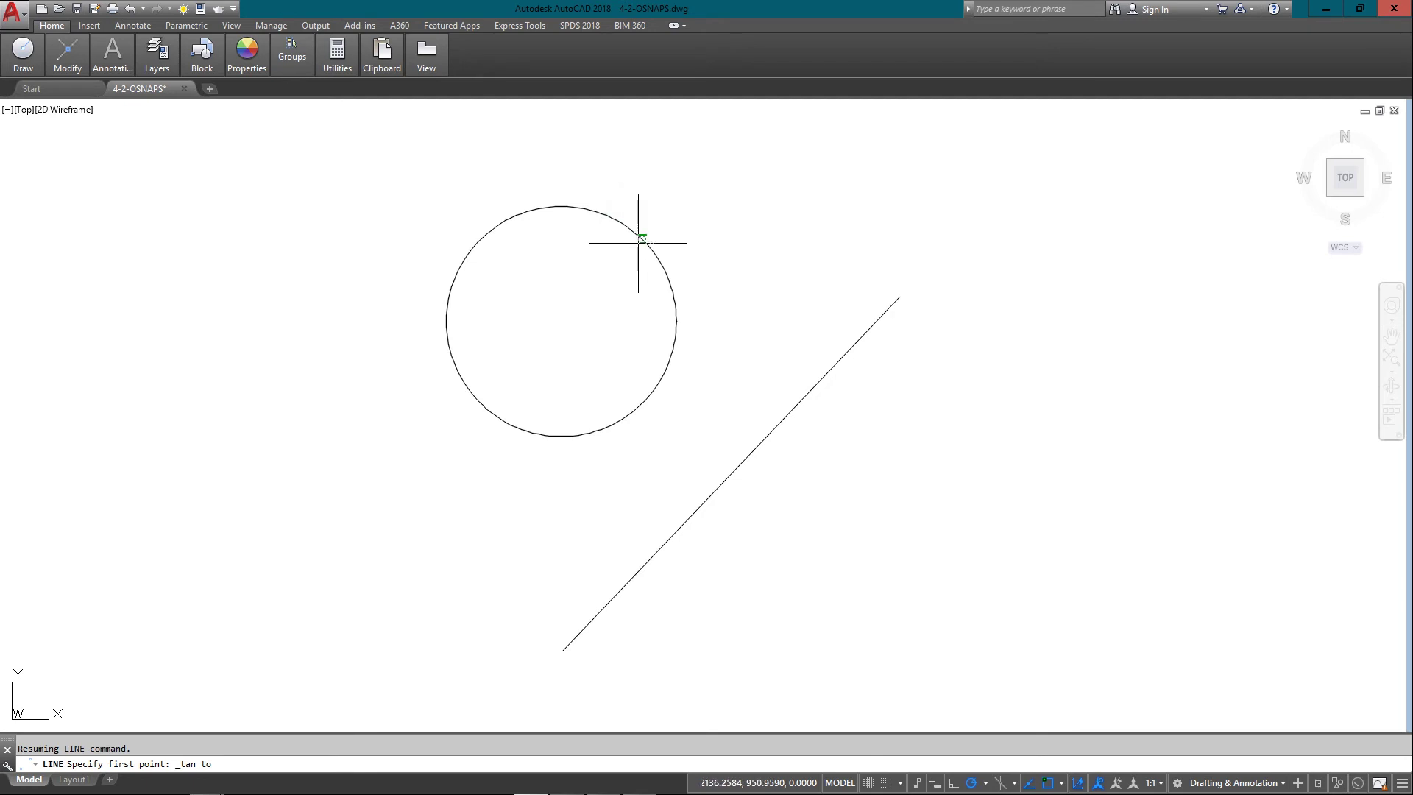
{"action": "left_click", "coordinate": [661, 271]}
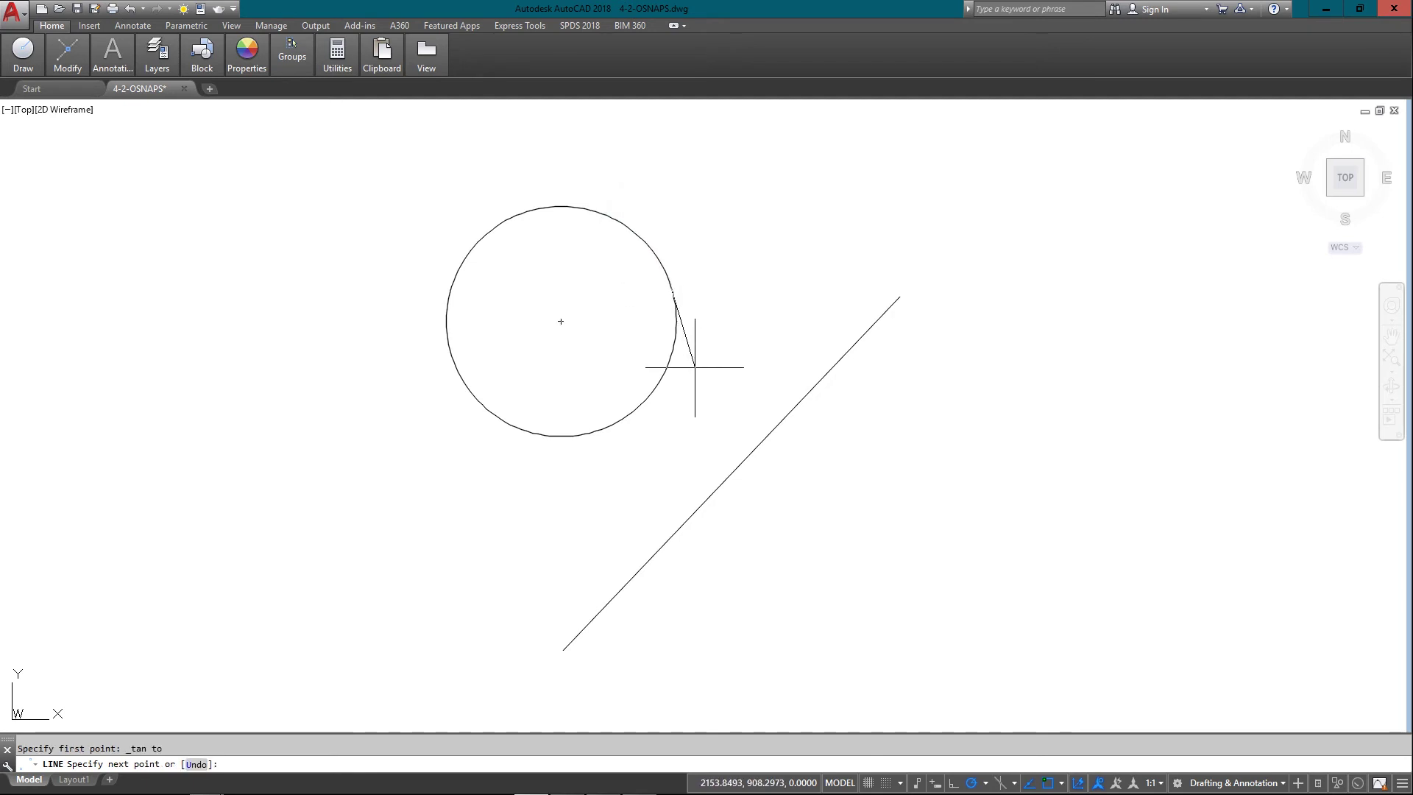
{"action": "left_click", "coordinate": [731, 473]}
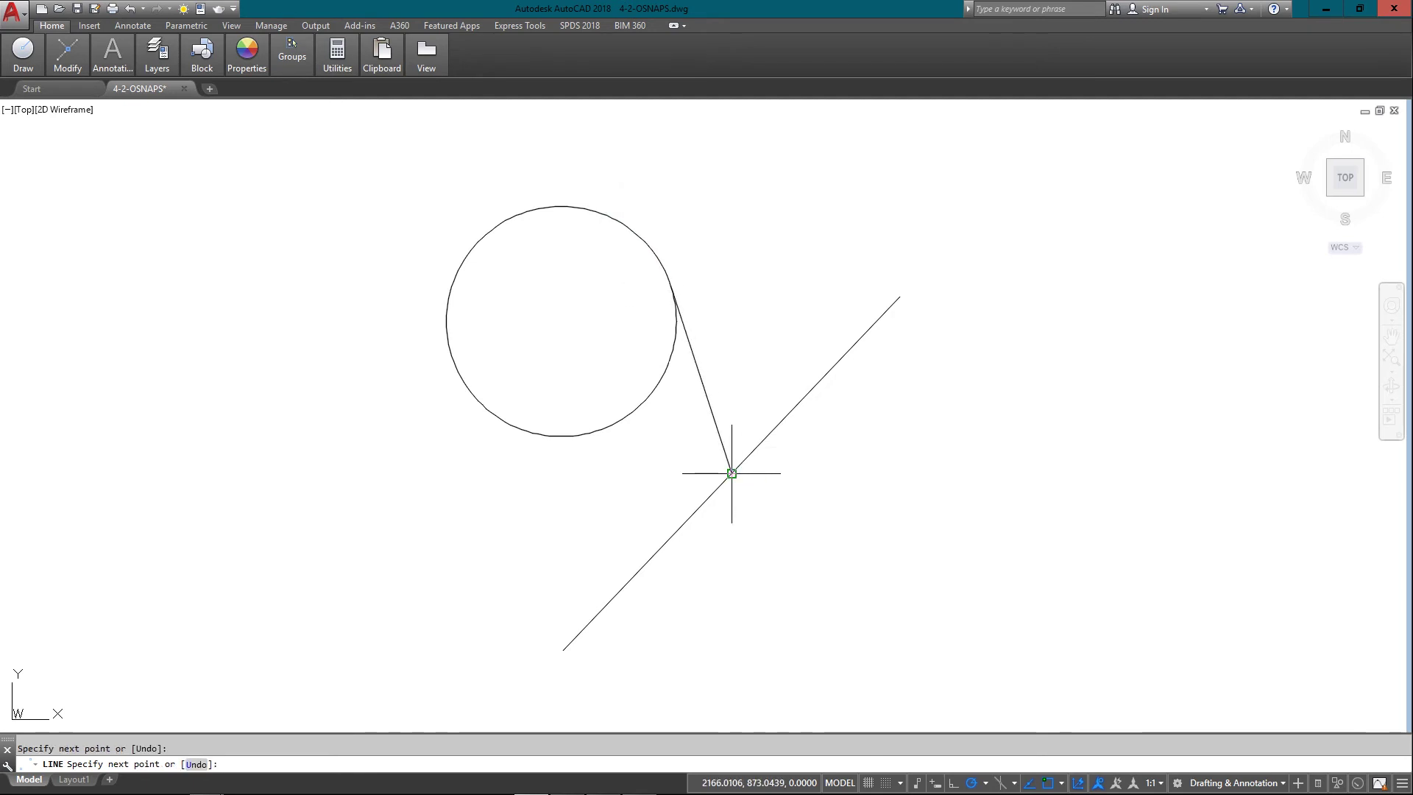
- Draw a second line from that midpoint tangent to the circle's bottom
{"action": "right_click", "coordinate": [562, 435], "text": "shift"}
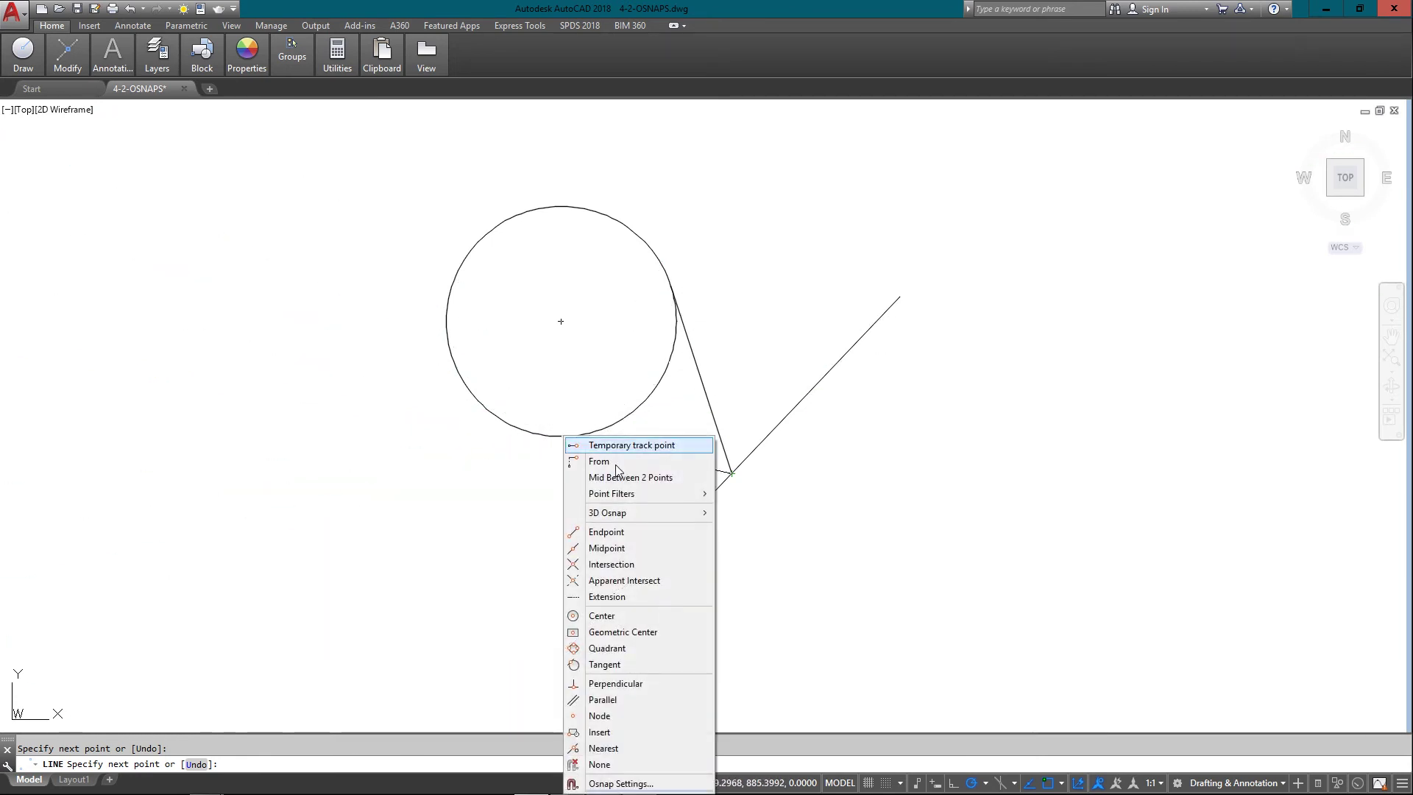
{"action": "left_click", "coordinate": [632, 665]}
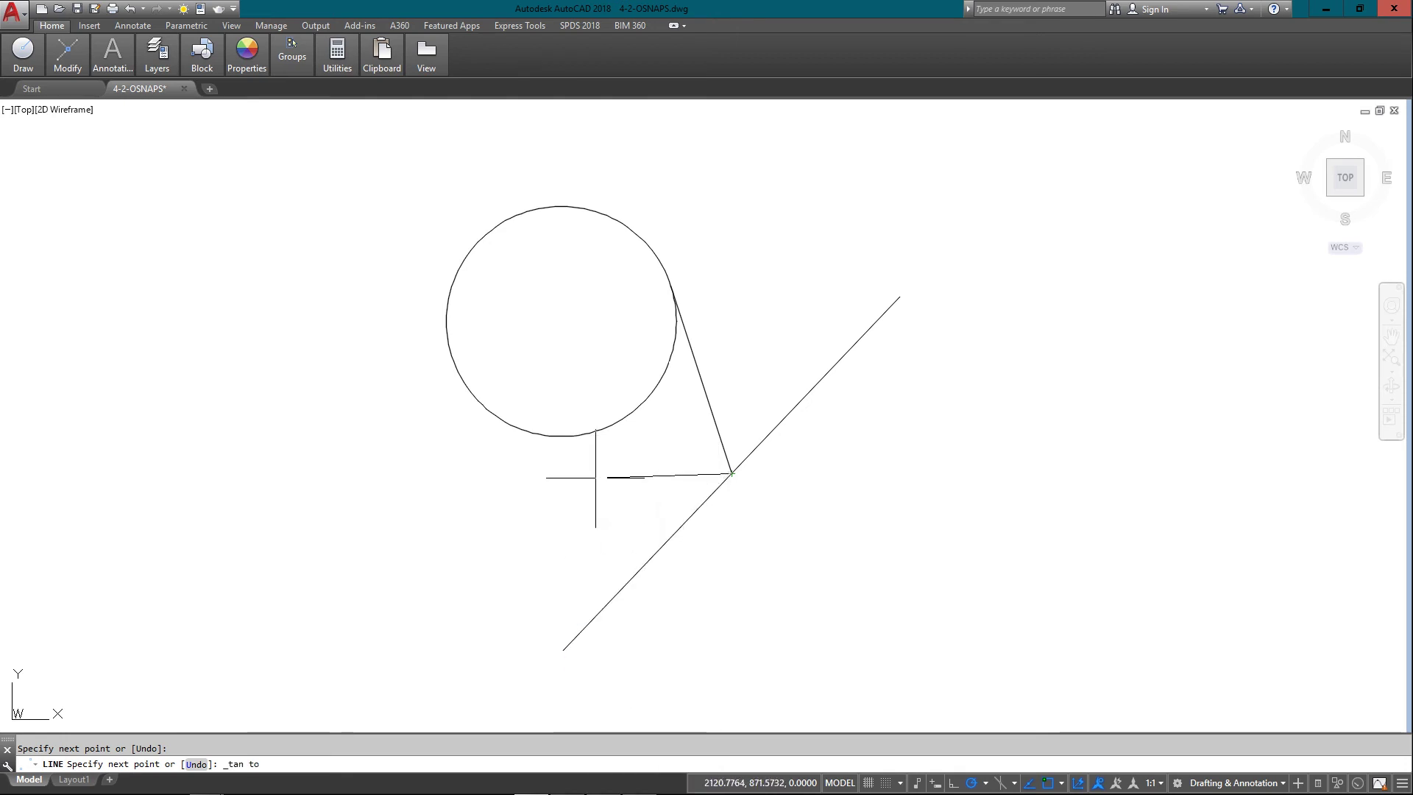
{"action": "left_click", "coordinate": [536, 432]}
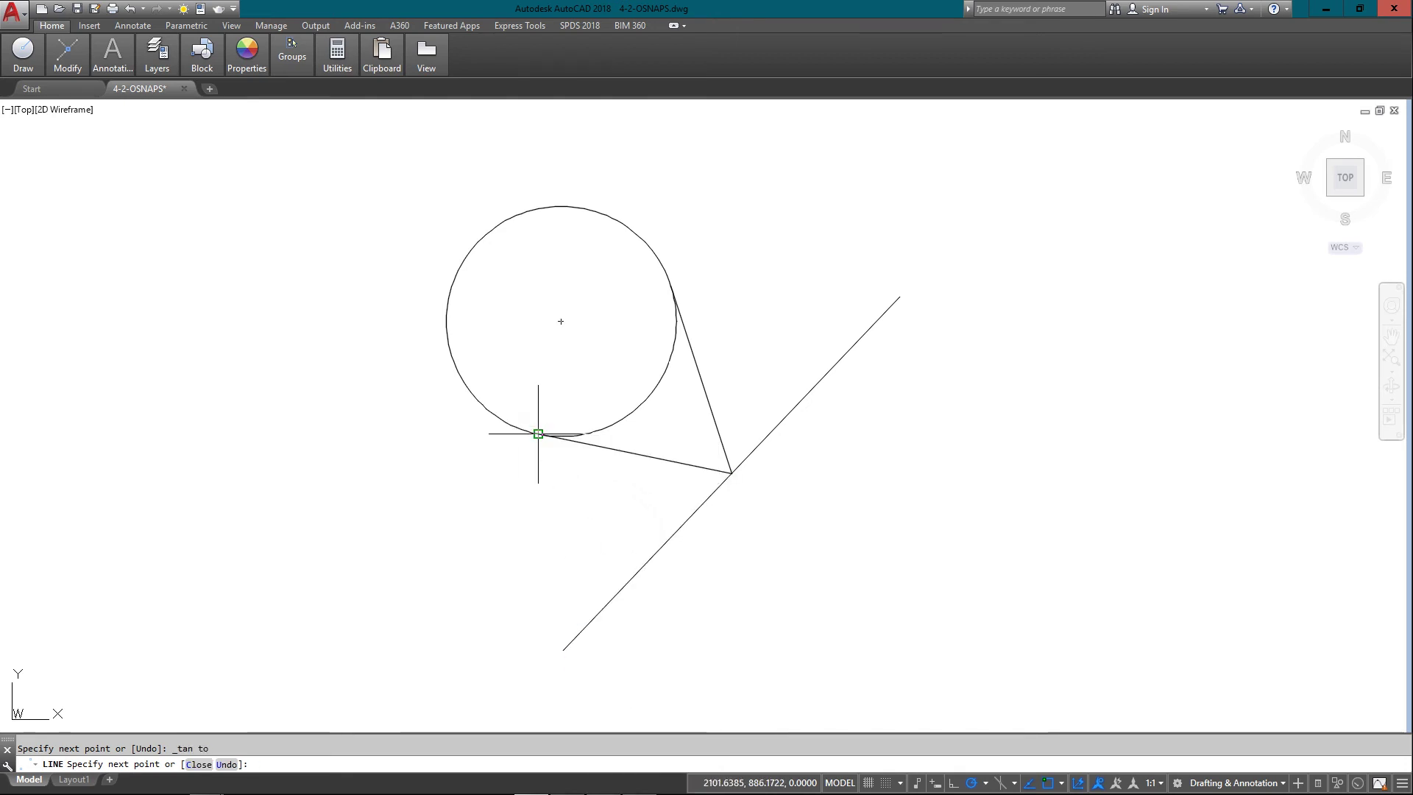
{"action": "key", "text": "Return"}
{"action": "type", "text": "T"}
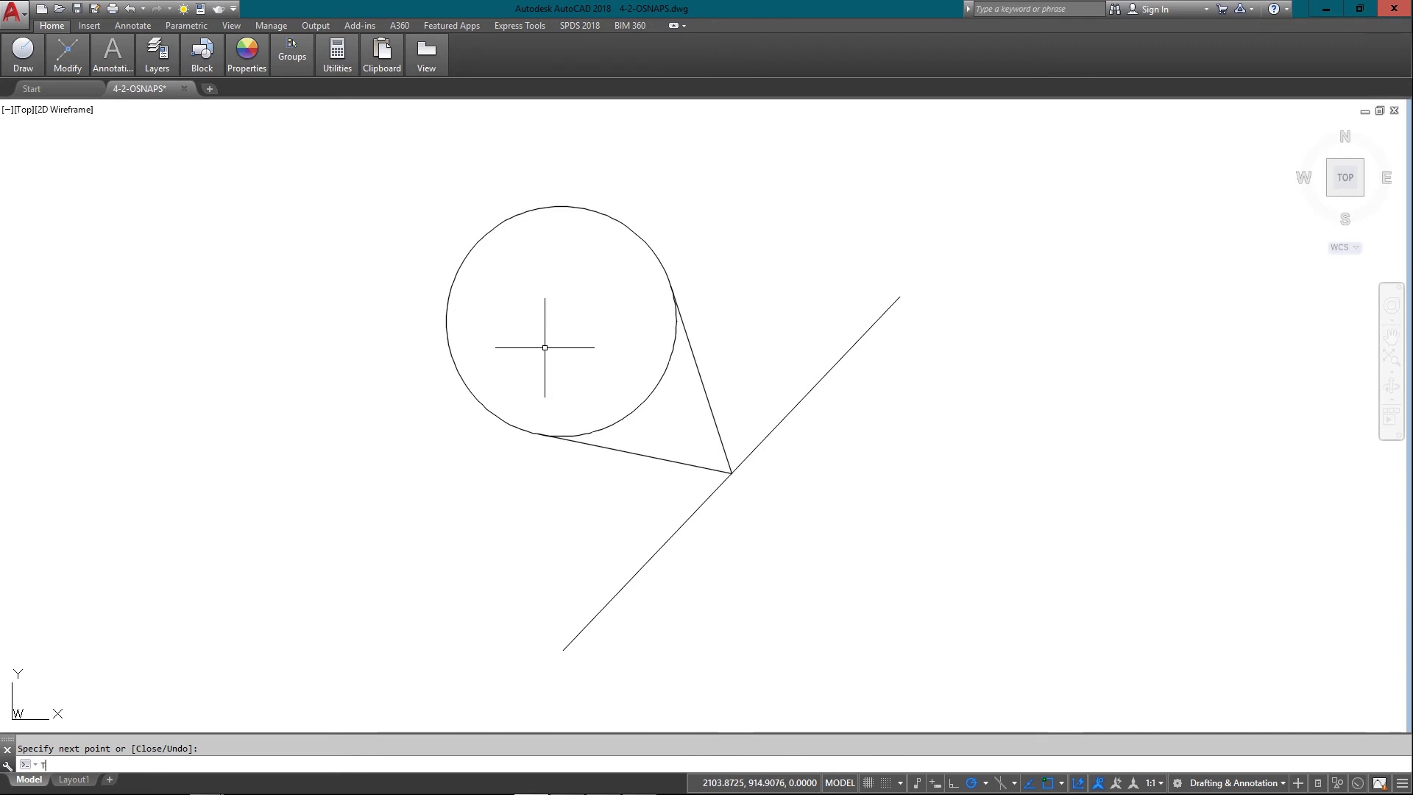
{"action": "type", "text": "R"}
{"action": "key", "text": "Return"}
{"action": "key", "text": "Return"}
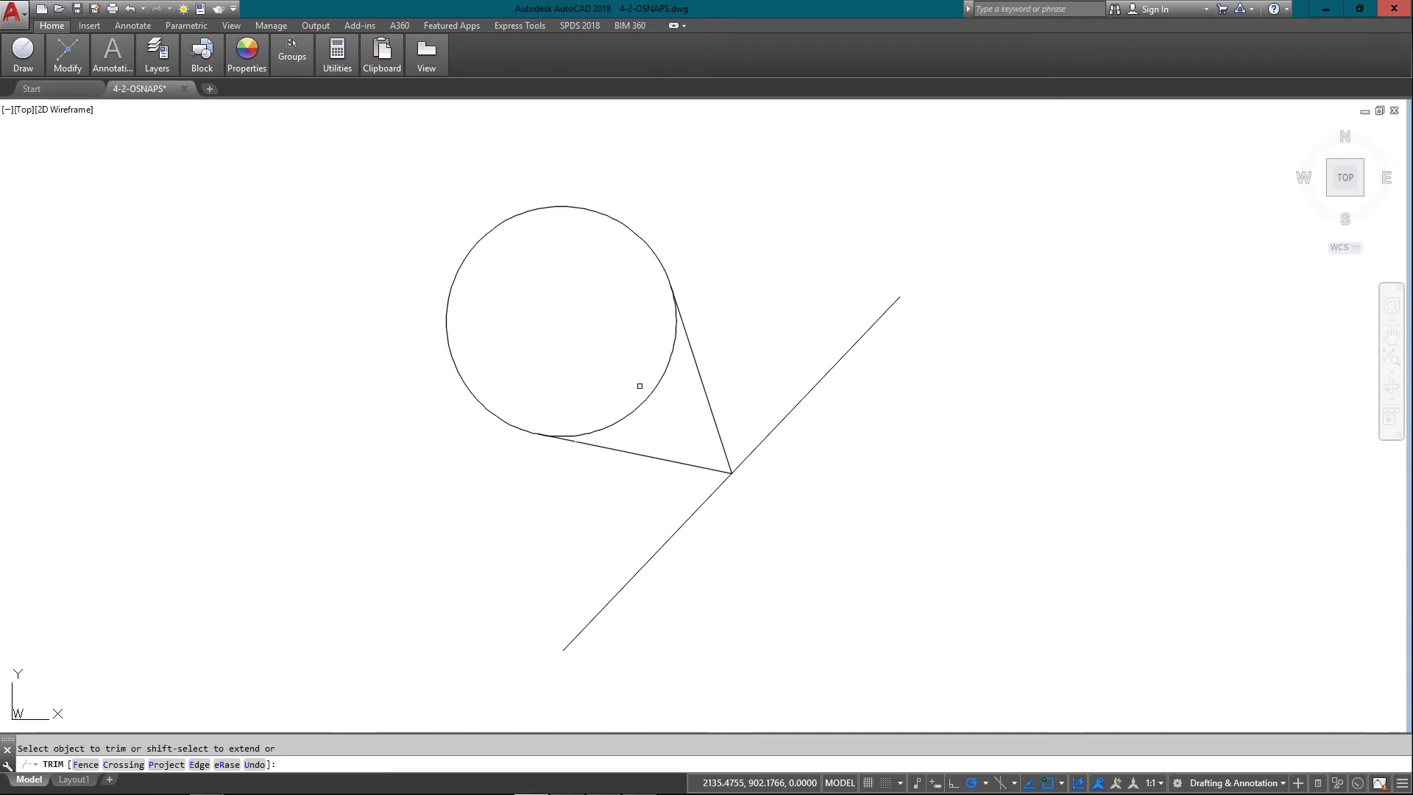
{"action": "left_click", "coordinate": [643, 401]}
{"action": "key", "text": "Escape"}
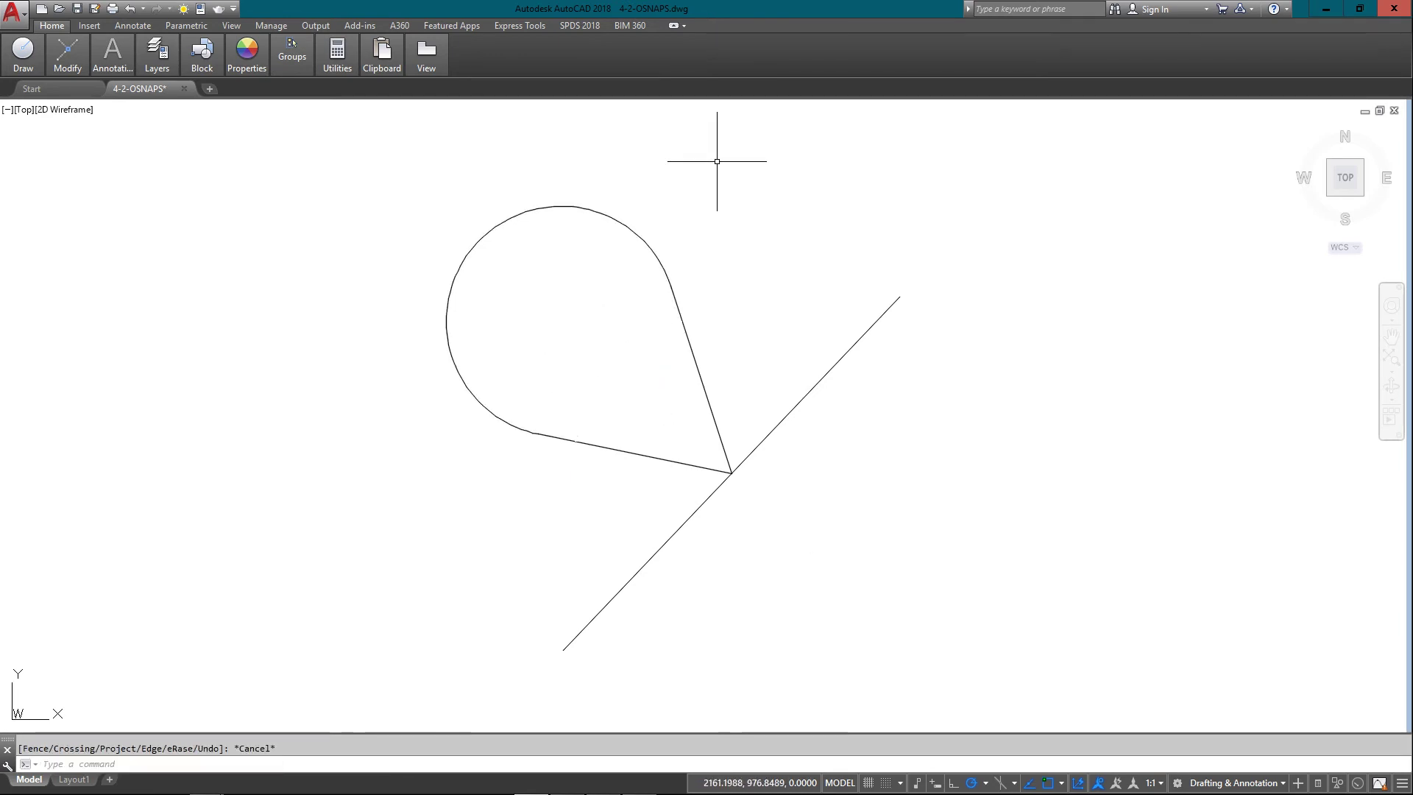
{"action": "scroll", "coordinate": [718, 164], "scroll_direction": "up", "scroll_amount": 2}
{"action": "type", "text": "z"}
{"action": "key", "text": "Return"}
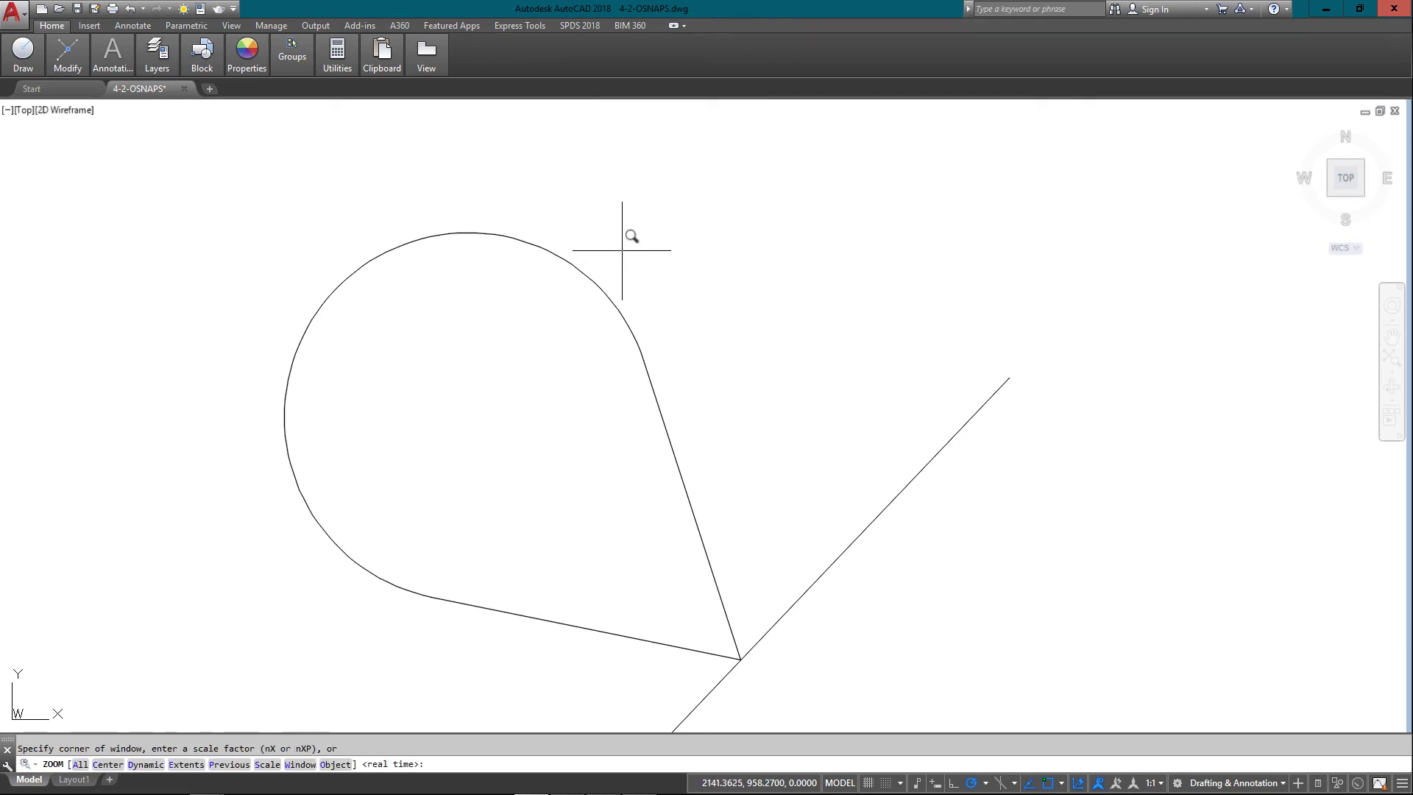
{"action": "left_click", "coordinate": [624, 249]}
{"action": "left_click", "coordinate": [696, 411]}
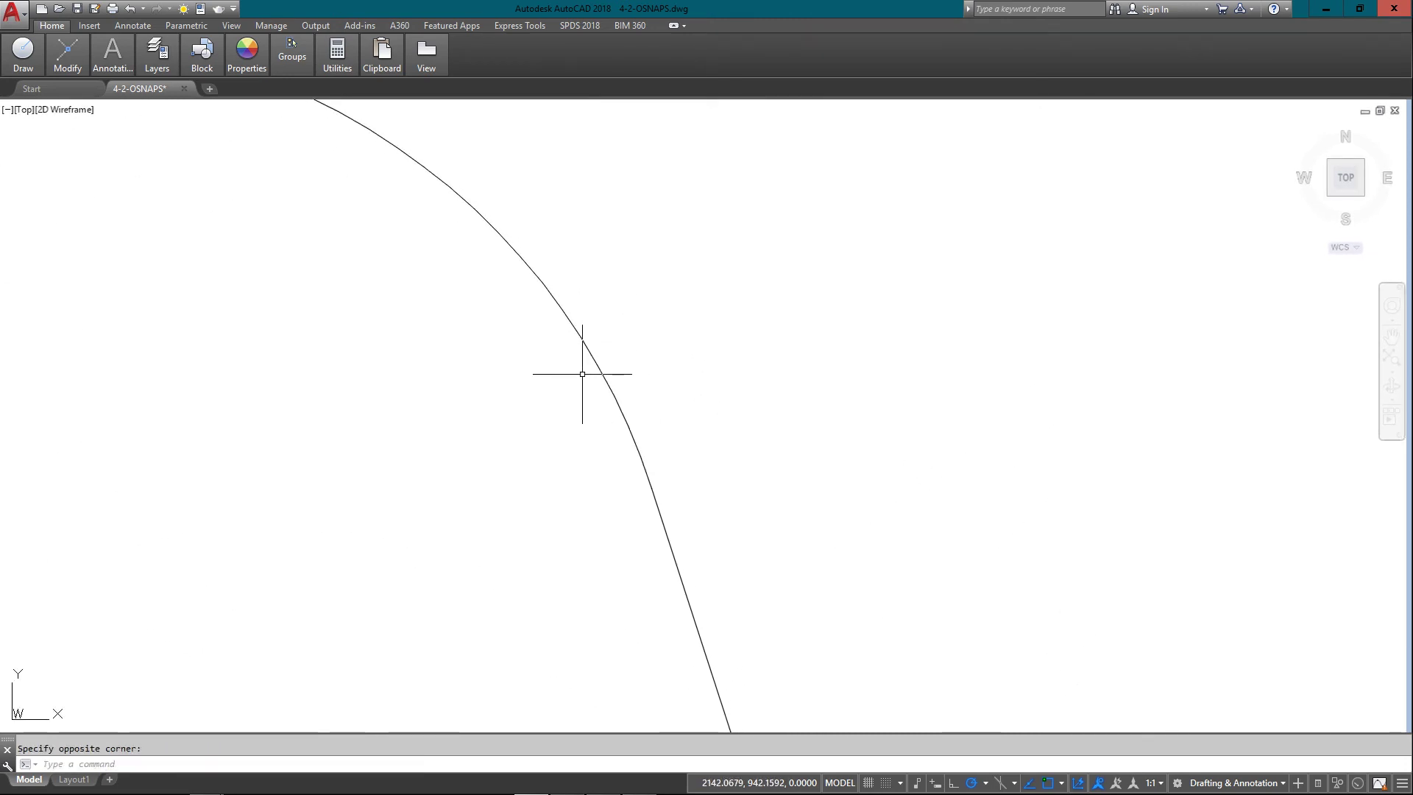
{"action": "scroll", "coordinate": [567, 281], "scroll_direction": "down", "scroll_amount": 5}
{"action": "scroll", "coordinate": [497, 451], "scroll_direction": "up", "scroll_amount": 4}
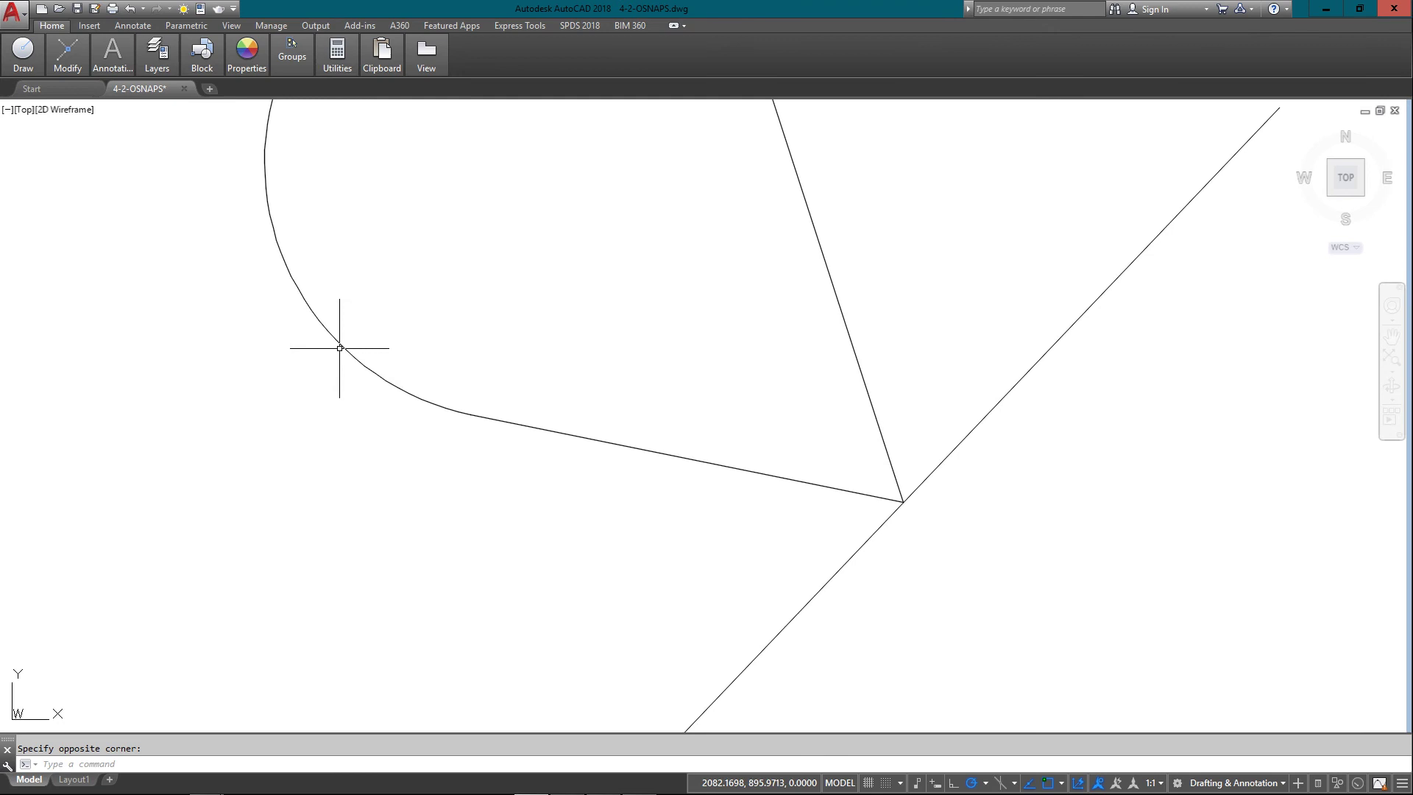
{"action": "scroll", "coordinate": [379, 356], "scroll_direction": "down", "scroll_amount": 4}
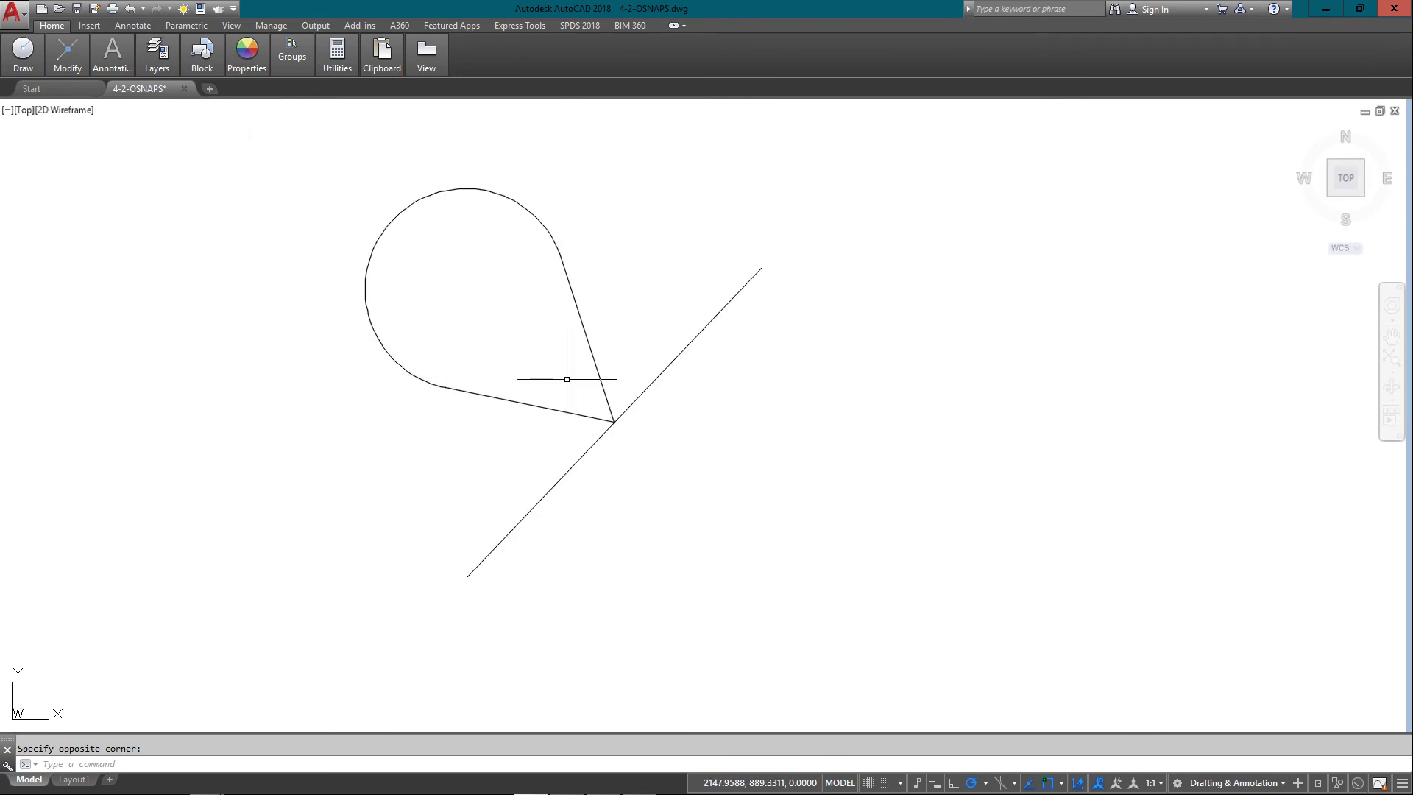
{"action": "middle_click_drag", "start_coordinate": [568, 378], "coordinate": [566, 423]}
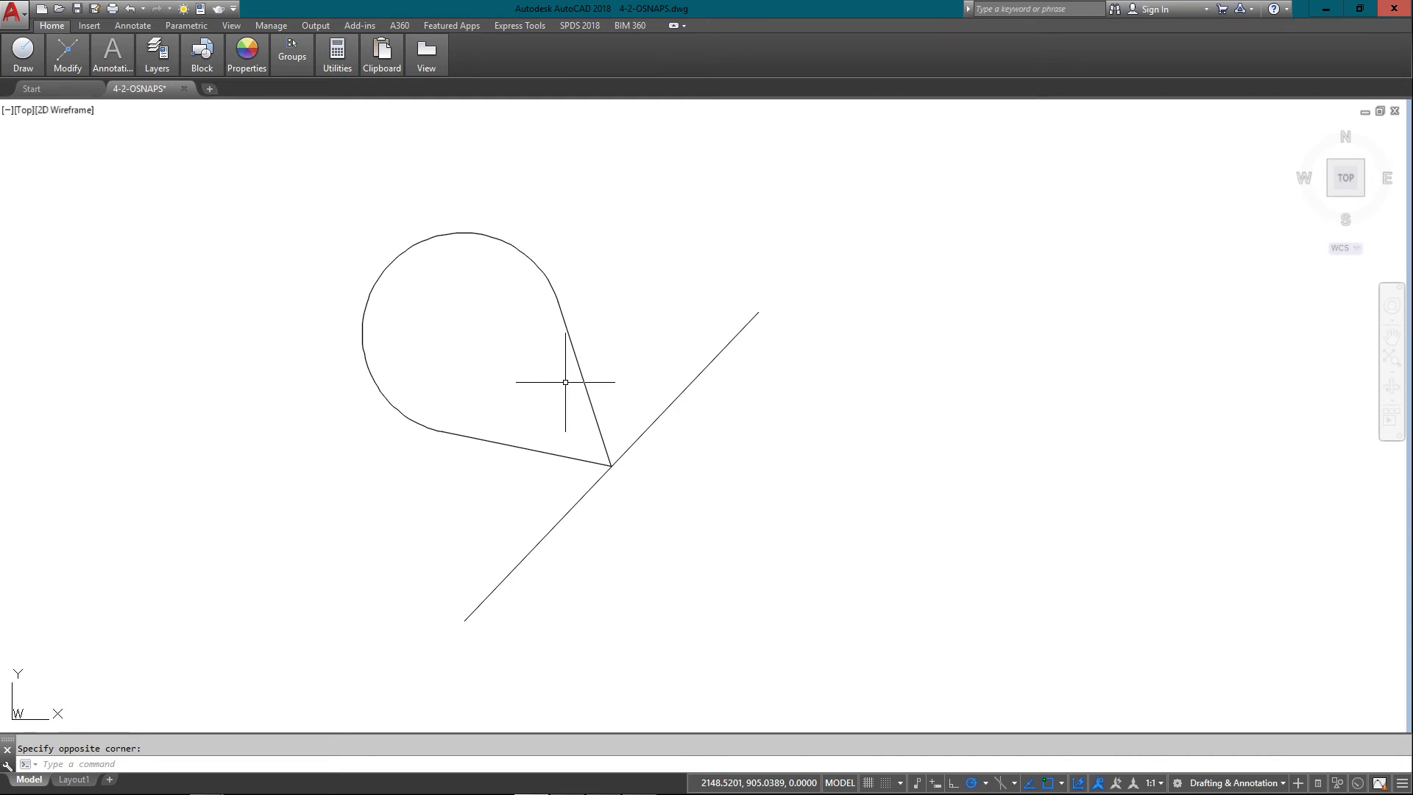
{"action": "right_click", "coordinate": [585, 181], "text": "shift"}
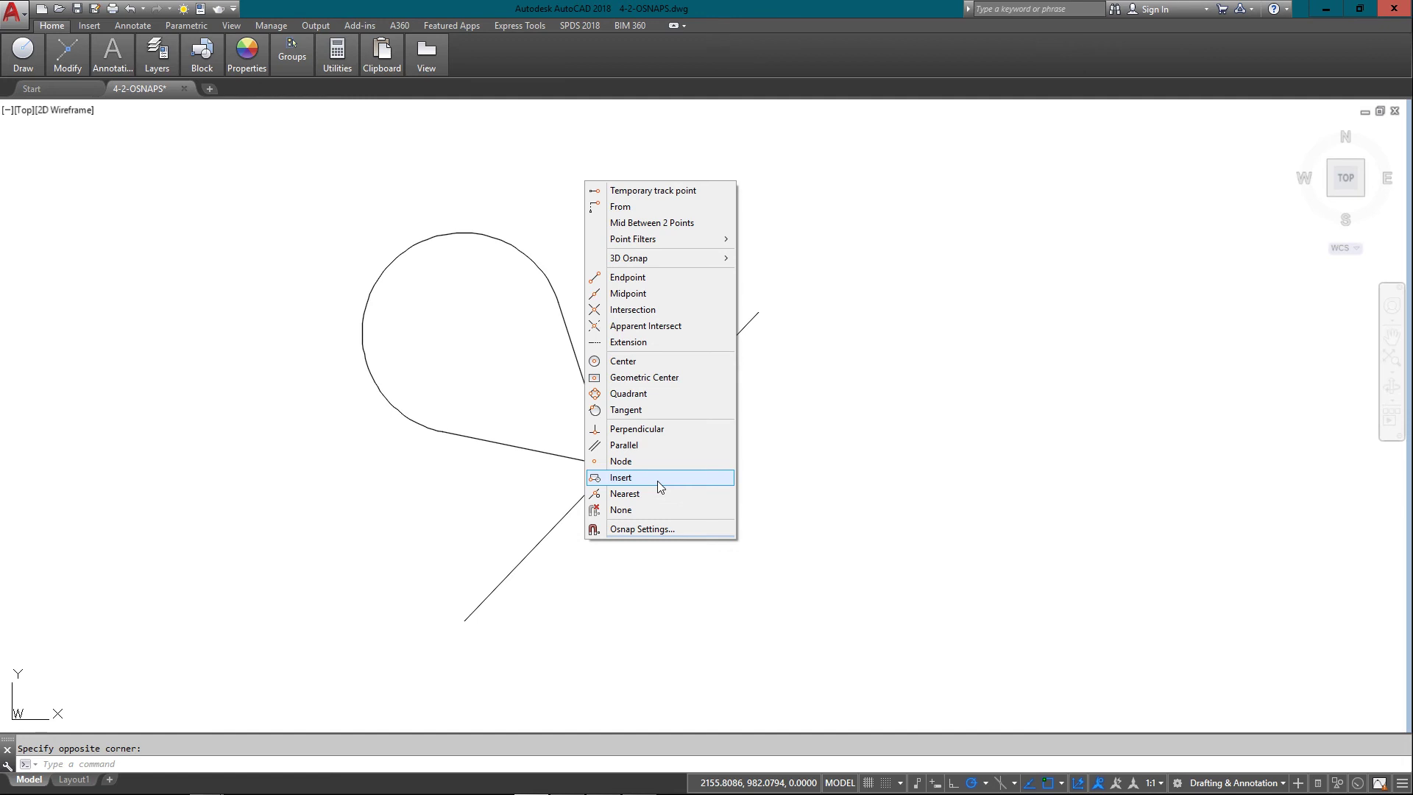
{"action": "left_click", "coordinate": [648, 360]}
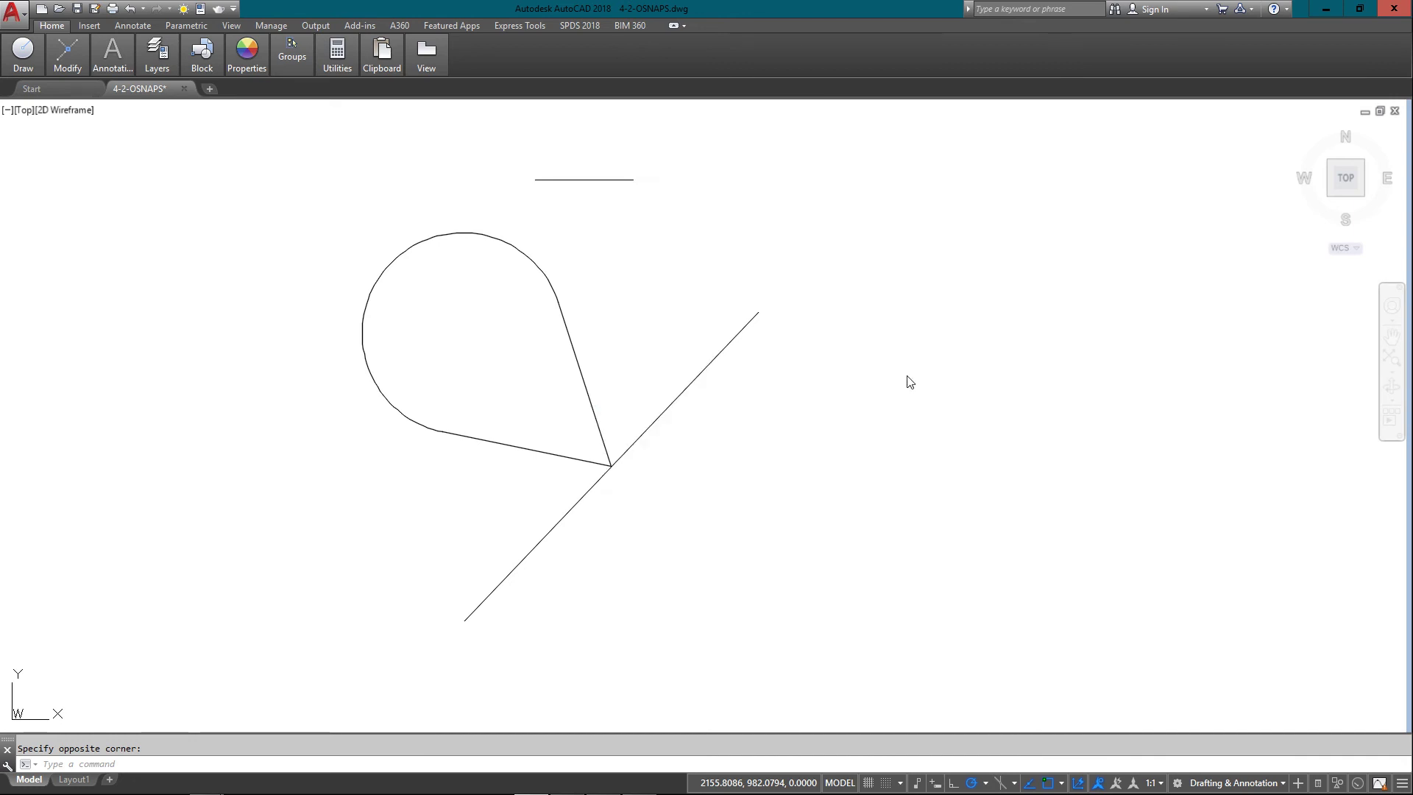
- Draw an L with a 50-unit leg, starting 50 units left of the diagonal's end; disable snap tracking
{"action": "left_click", "coordinate": [817, 391]}
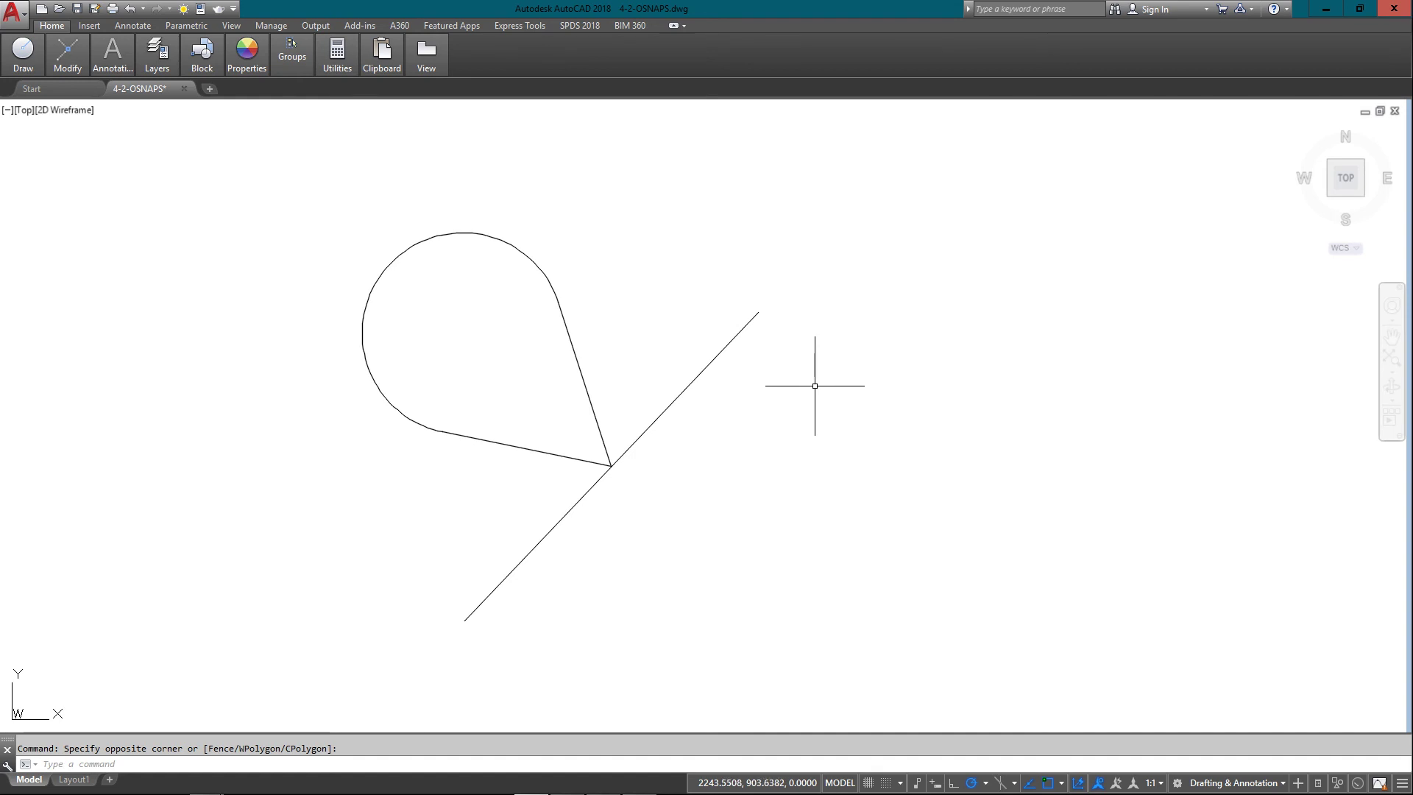
{"action": "type", "text": "l"}
{"action": "key", "text": "Return"}
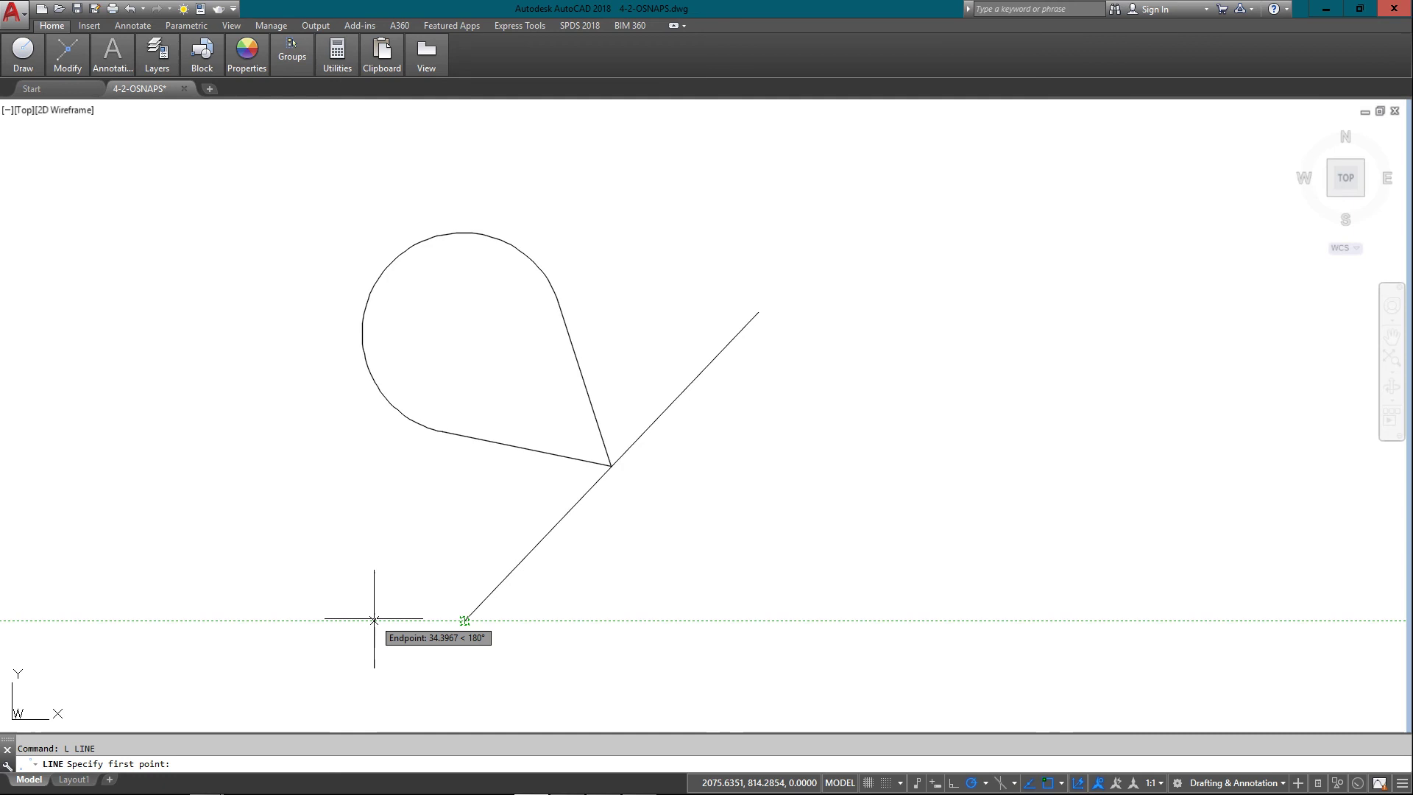
{"action": "type", "text": "50"}
{"action": "key", "text": "Return"}
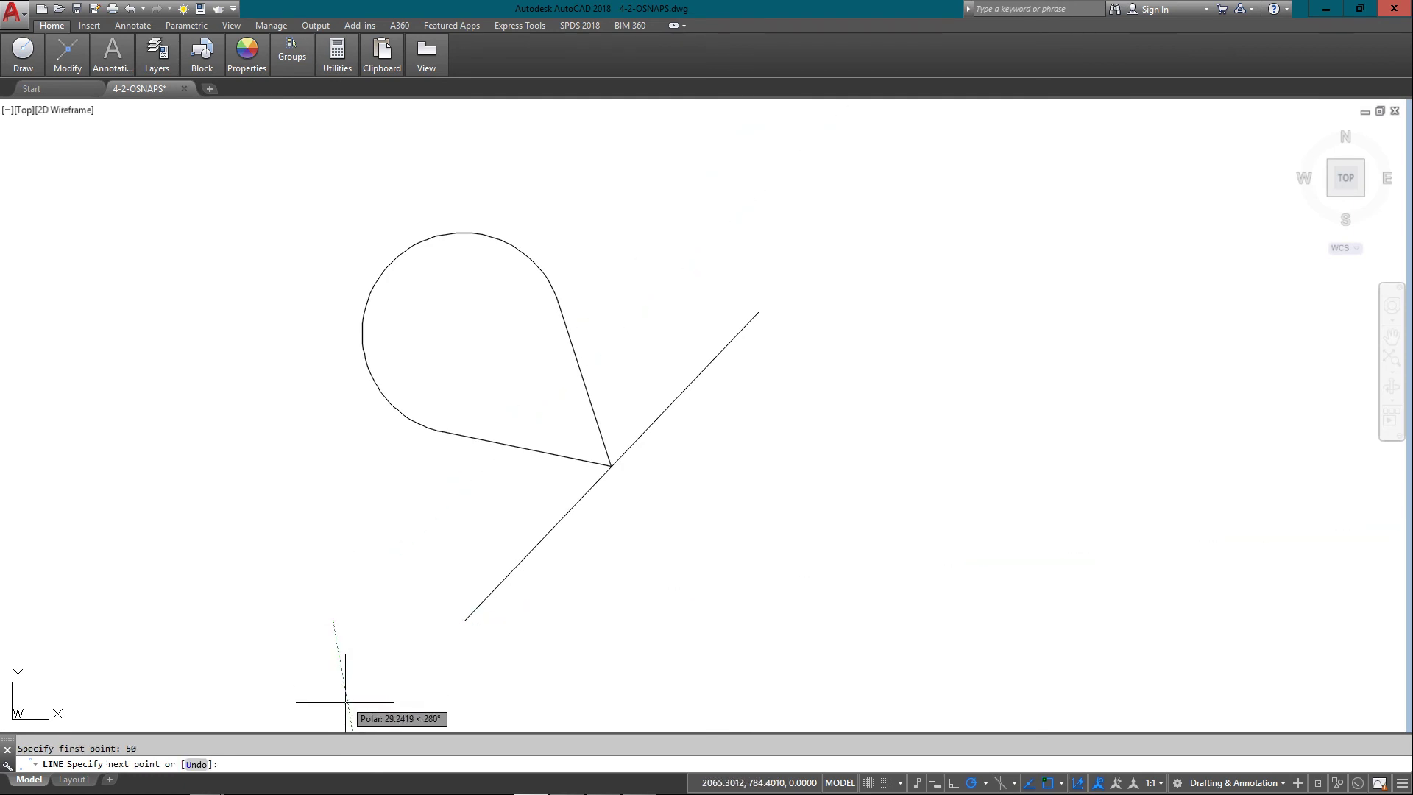
{"action": "middle_click_drag", "start_coordinate": [339, 635], "coordinate": [382, 498]}
{"action": "left_click", "coordinate": [376, 603]}
{"action": "type", "text": "50"}
{"action": "key", "text": "Return"}
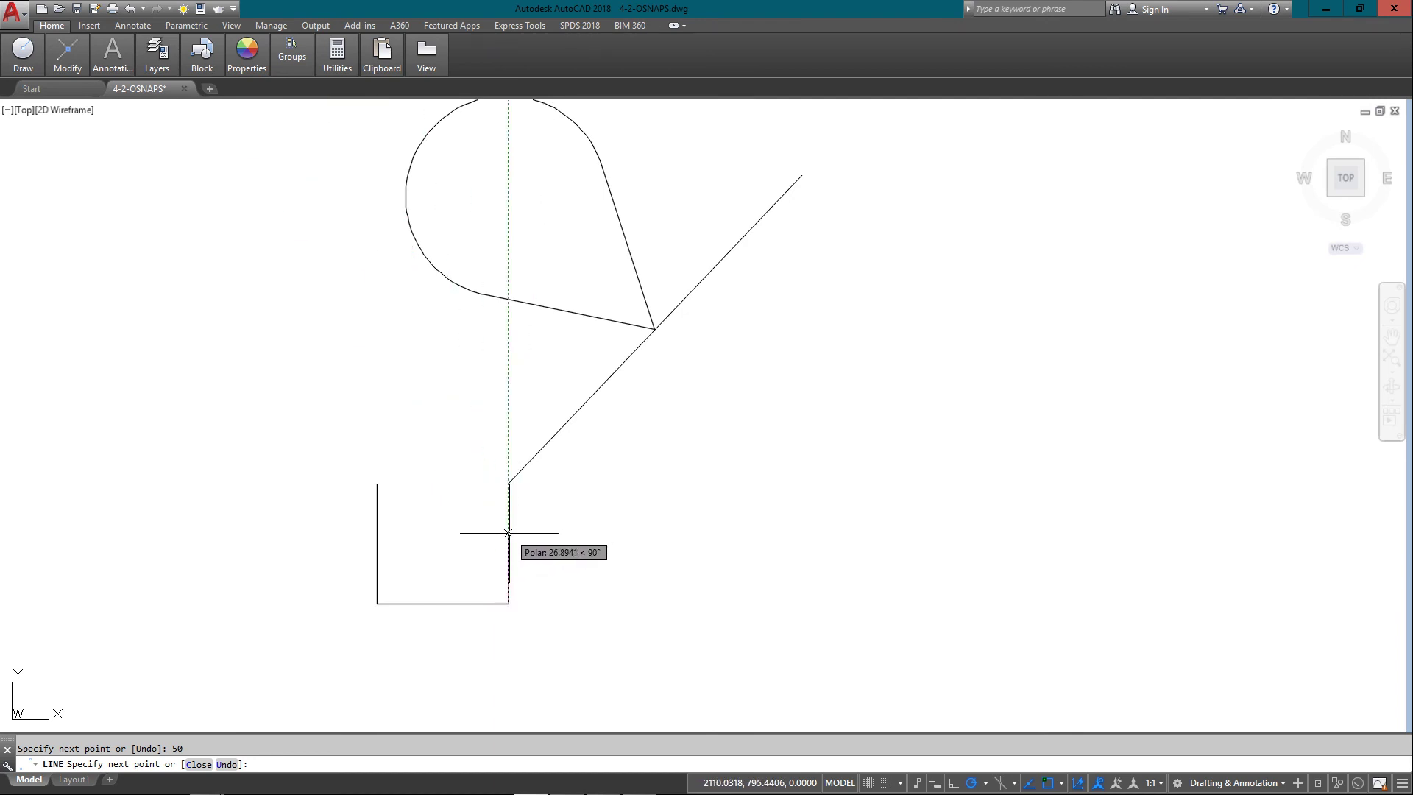
{"action": "key", "text": "Return"}
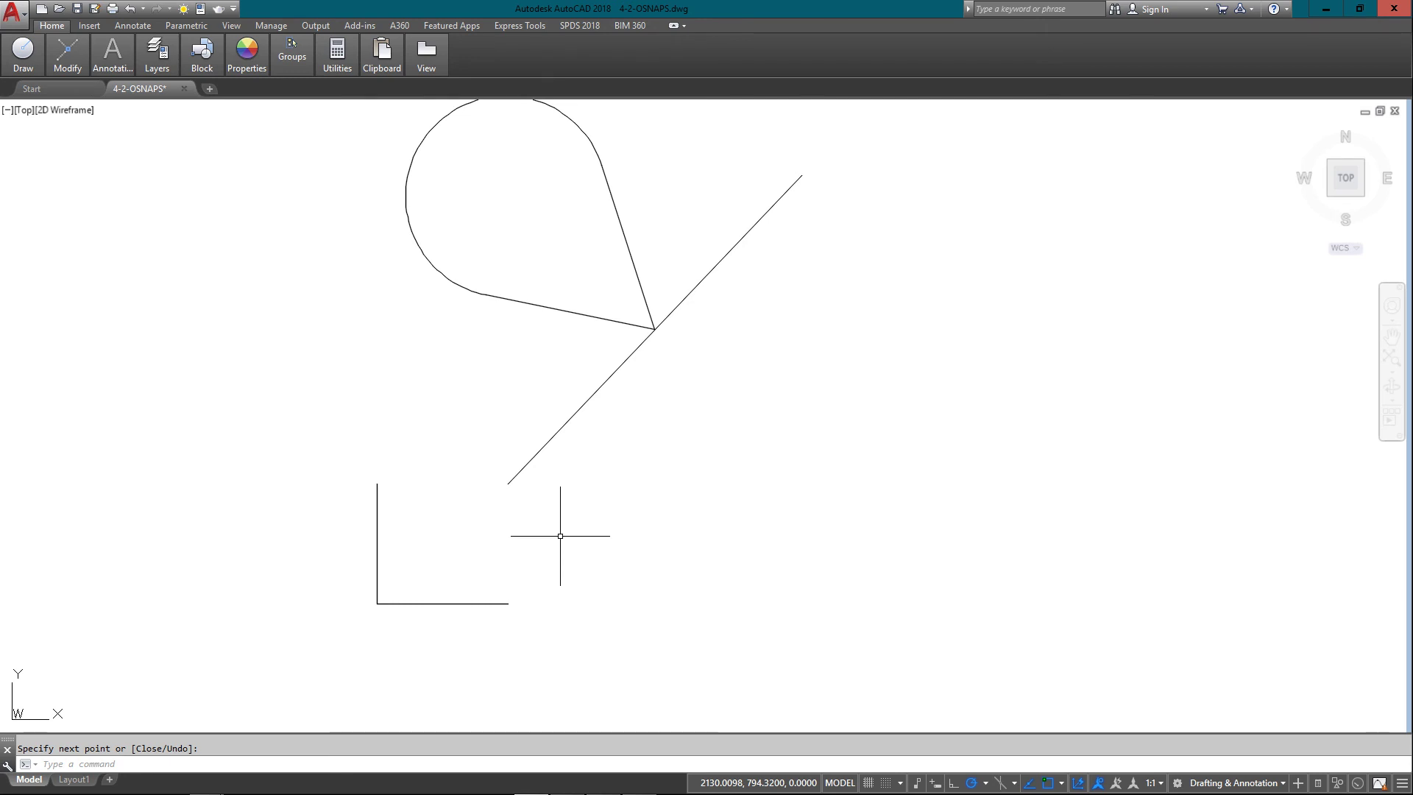
{"action": "key", "text": "F11"}
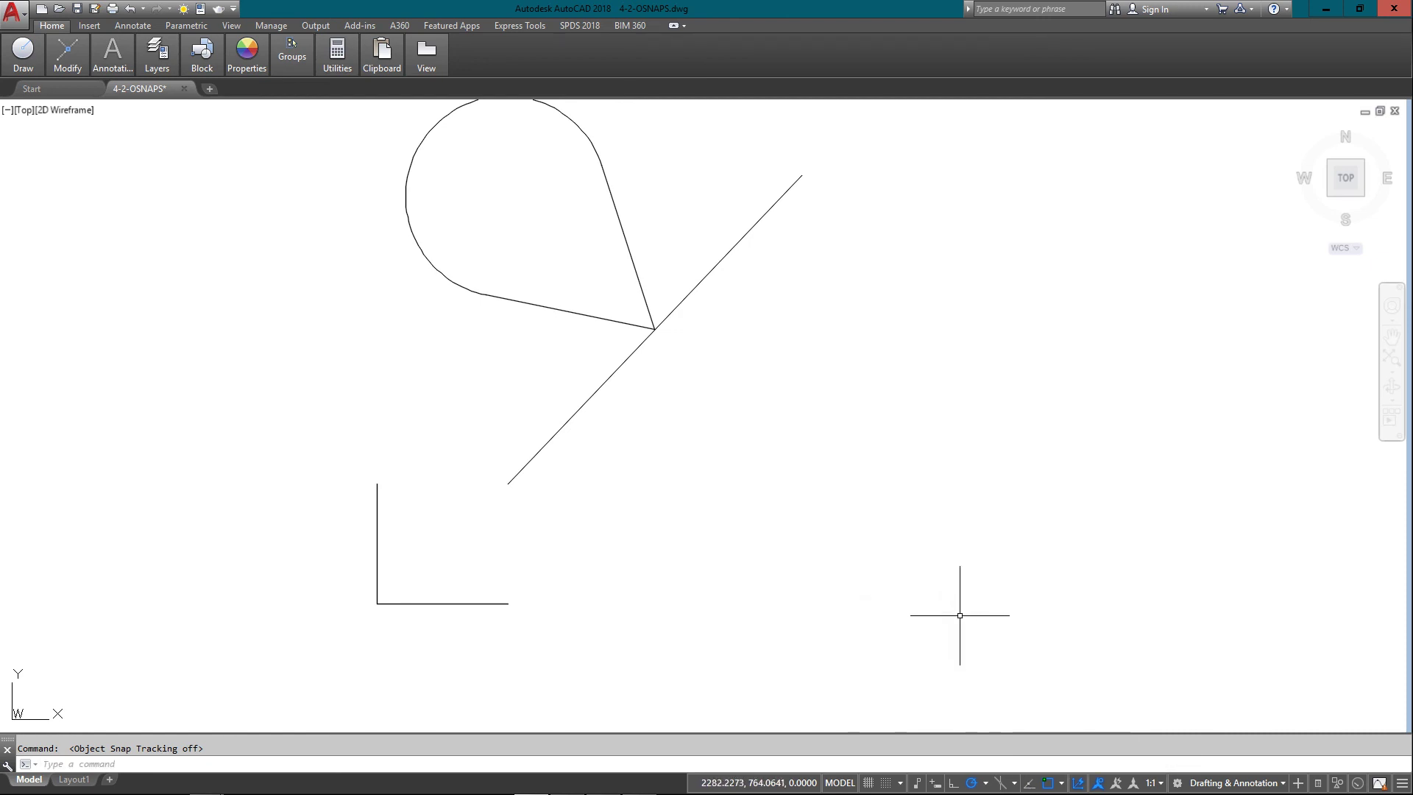
- Turn object snap off and draw a line from the diagonal's lower end
{"action": "left_click", "coordinate": [1048, 783]}
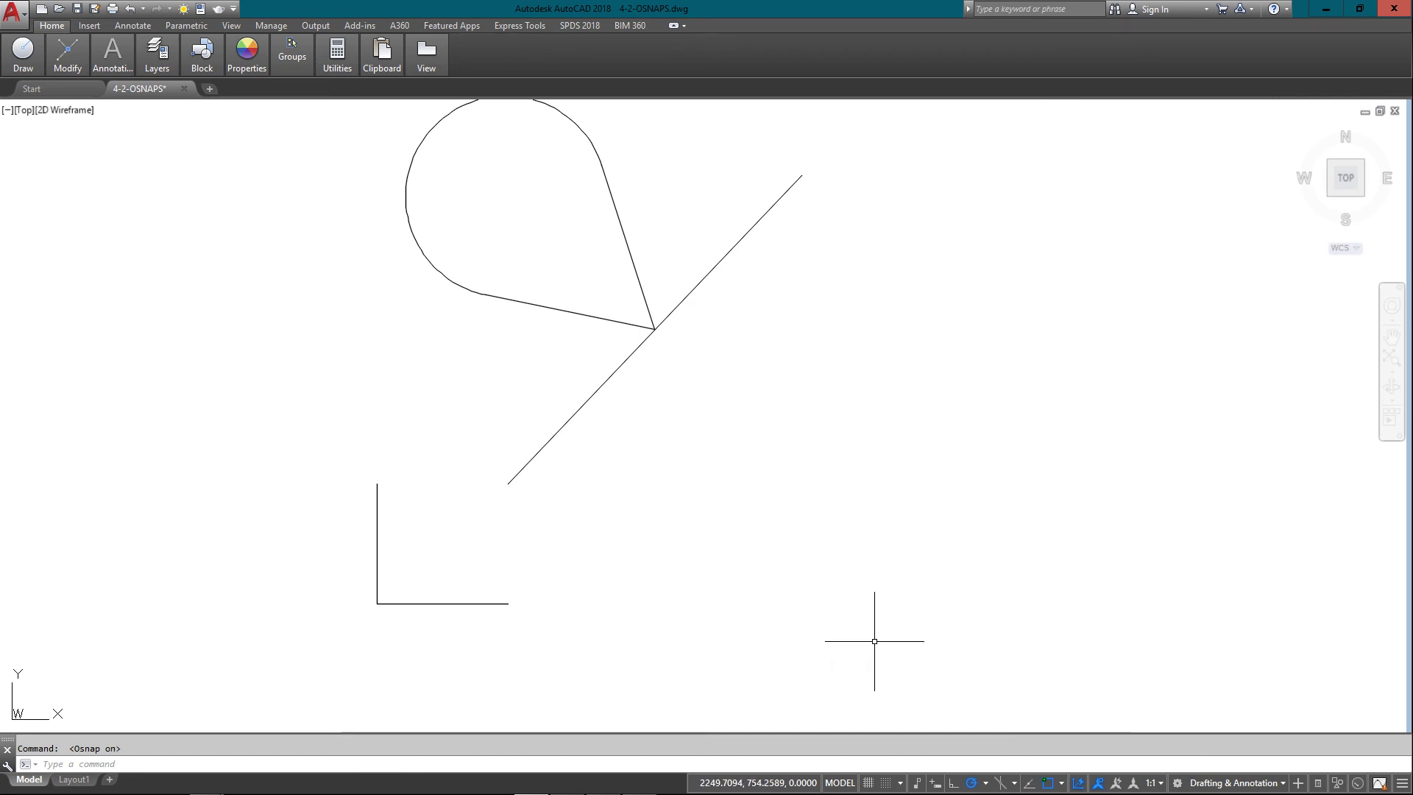
{"action": "key", "text": "Return"}
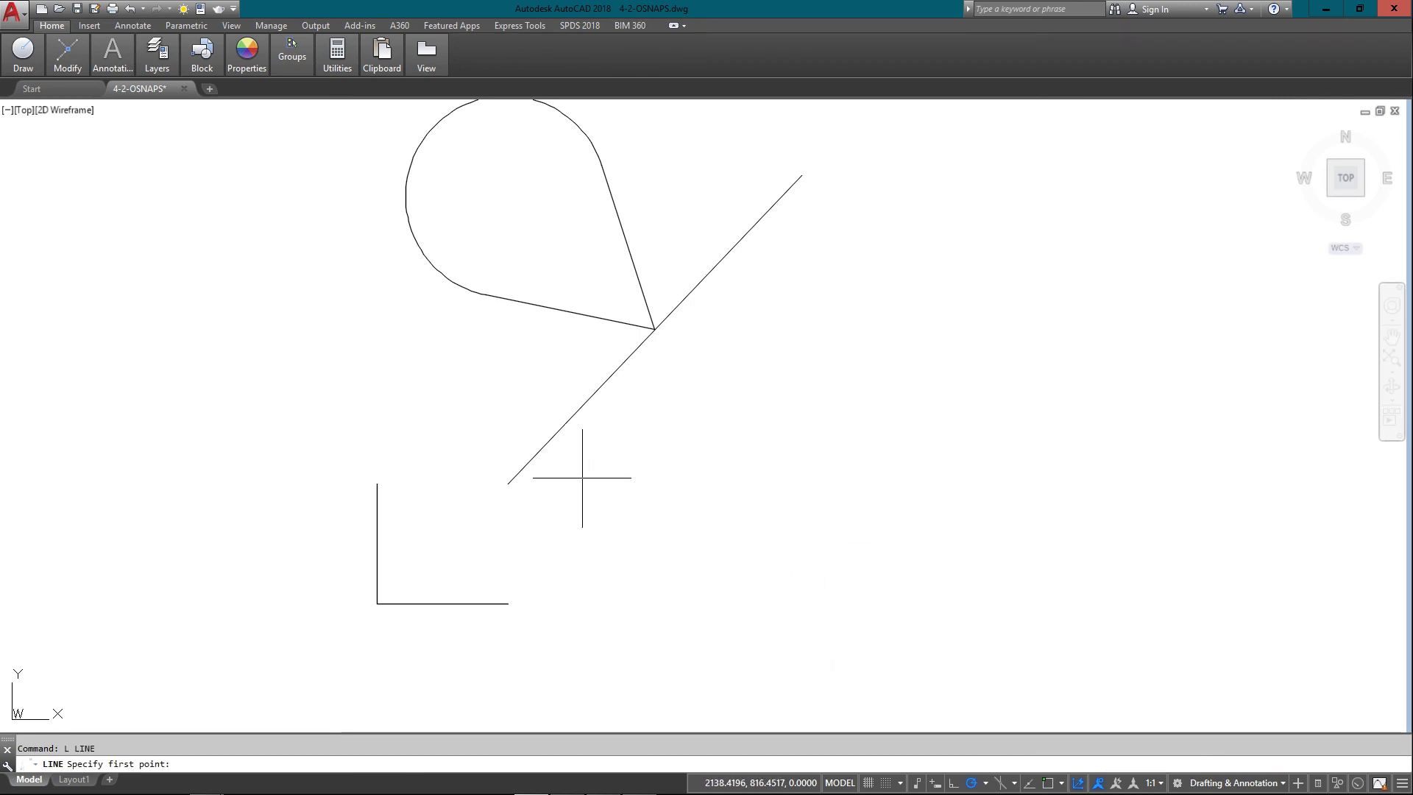
{"action": "left_click", "coordinate": [508, 483]}
{"action": "key", "text": "Return"}
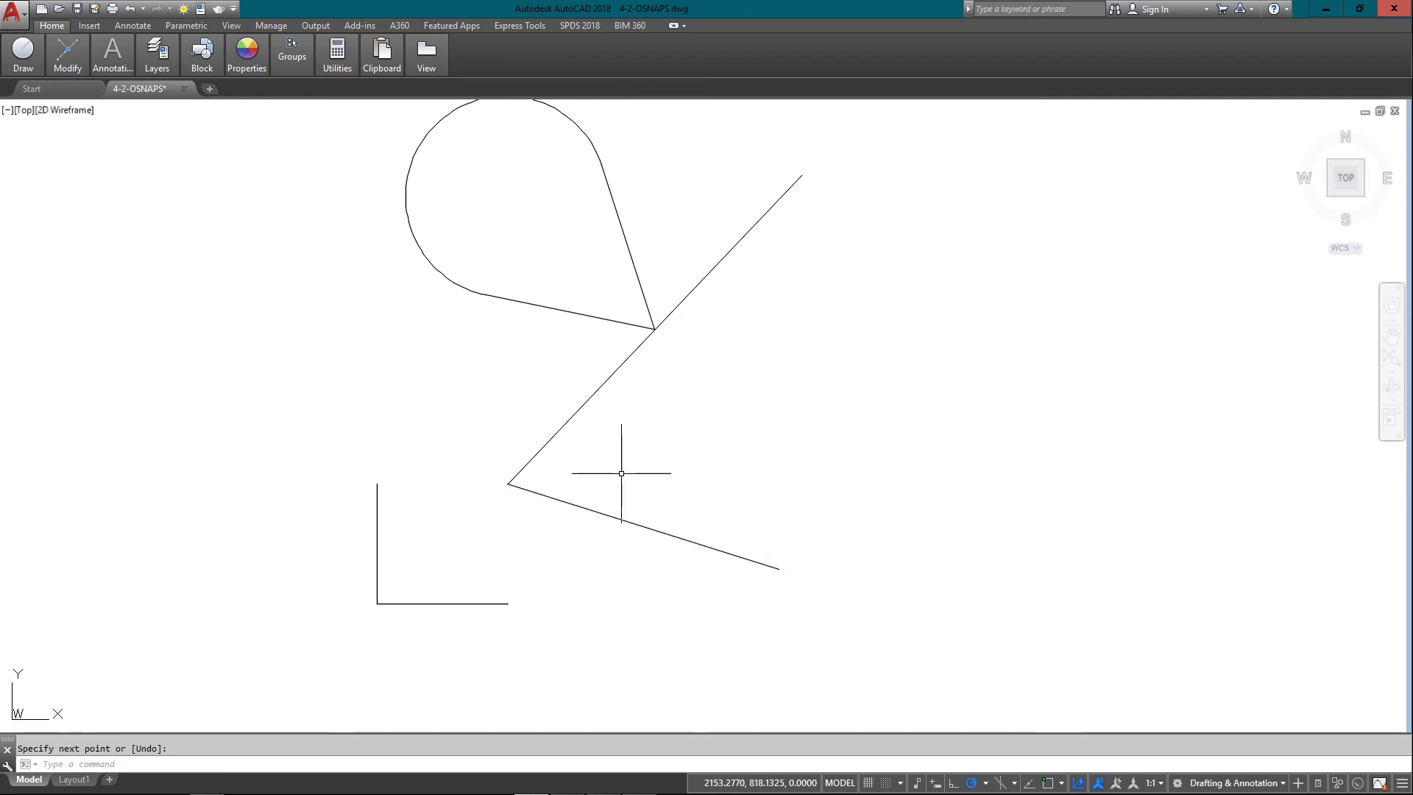
- Zoom into the lower vertex and select both lines meeting there
{"action": "type", "text": "z"}
{"action": "key", "text": "Return"}
{"action": "left_click", "coordinate": [457, 432]}
{"action": "left_click", "coordinate": [599, 506]}
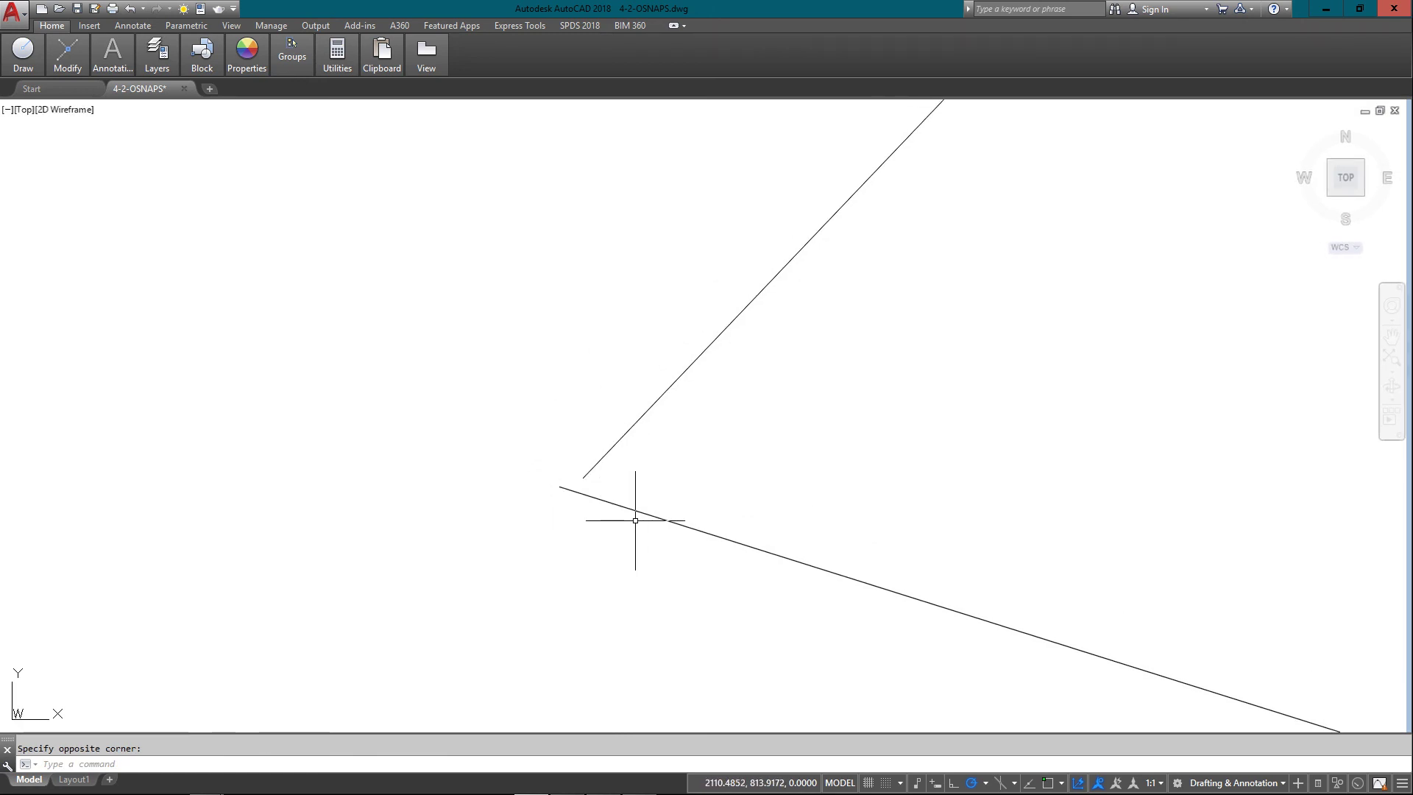
{"action": "left_click", "coordinate": [654, 507]}
{"action": "left_click", "coordinate": [606, 569]}
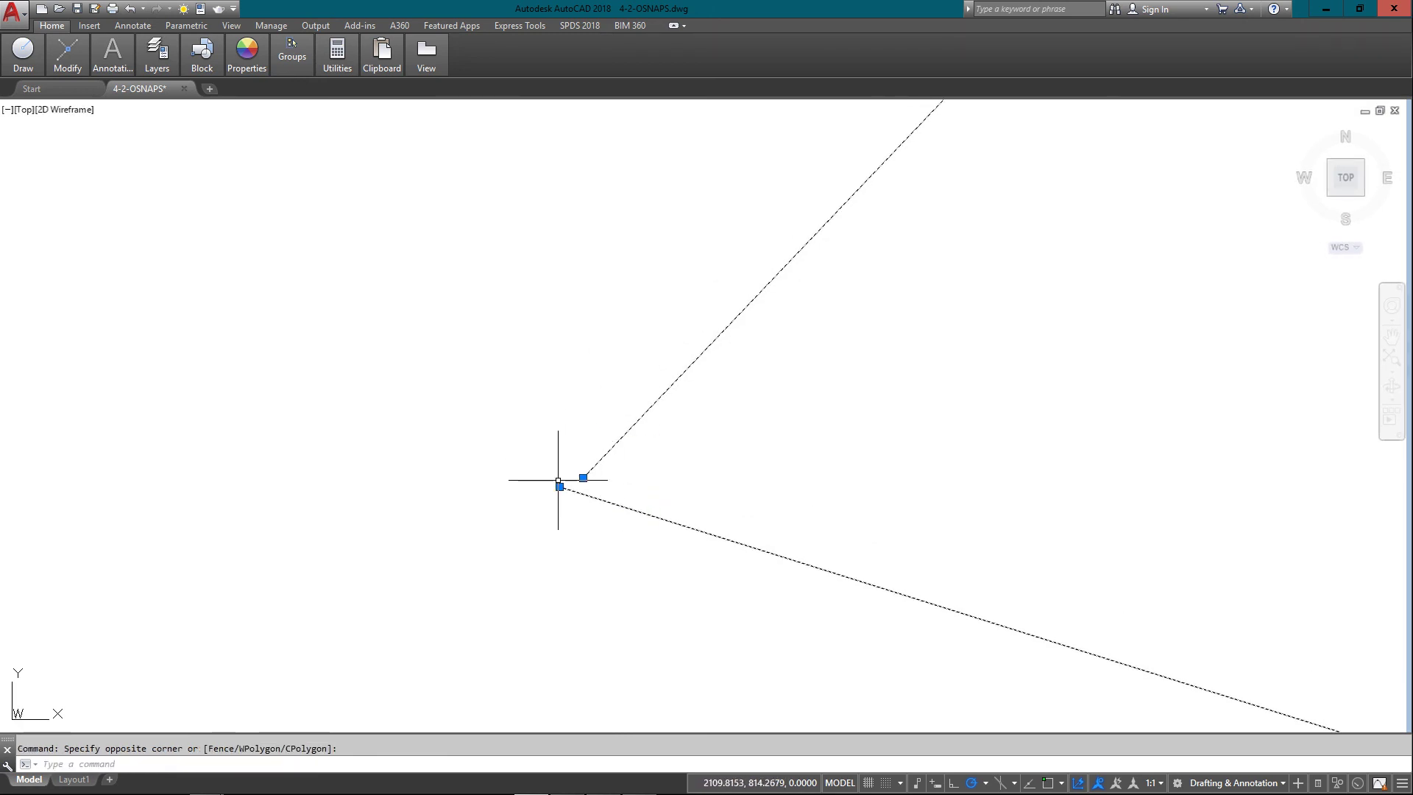
- Stretch the line end grips so the two lines meet at one shared corner
{"action": "left_click", "coordinate": [559, 487]}
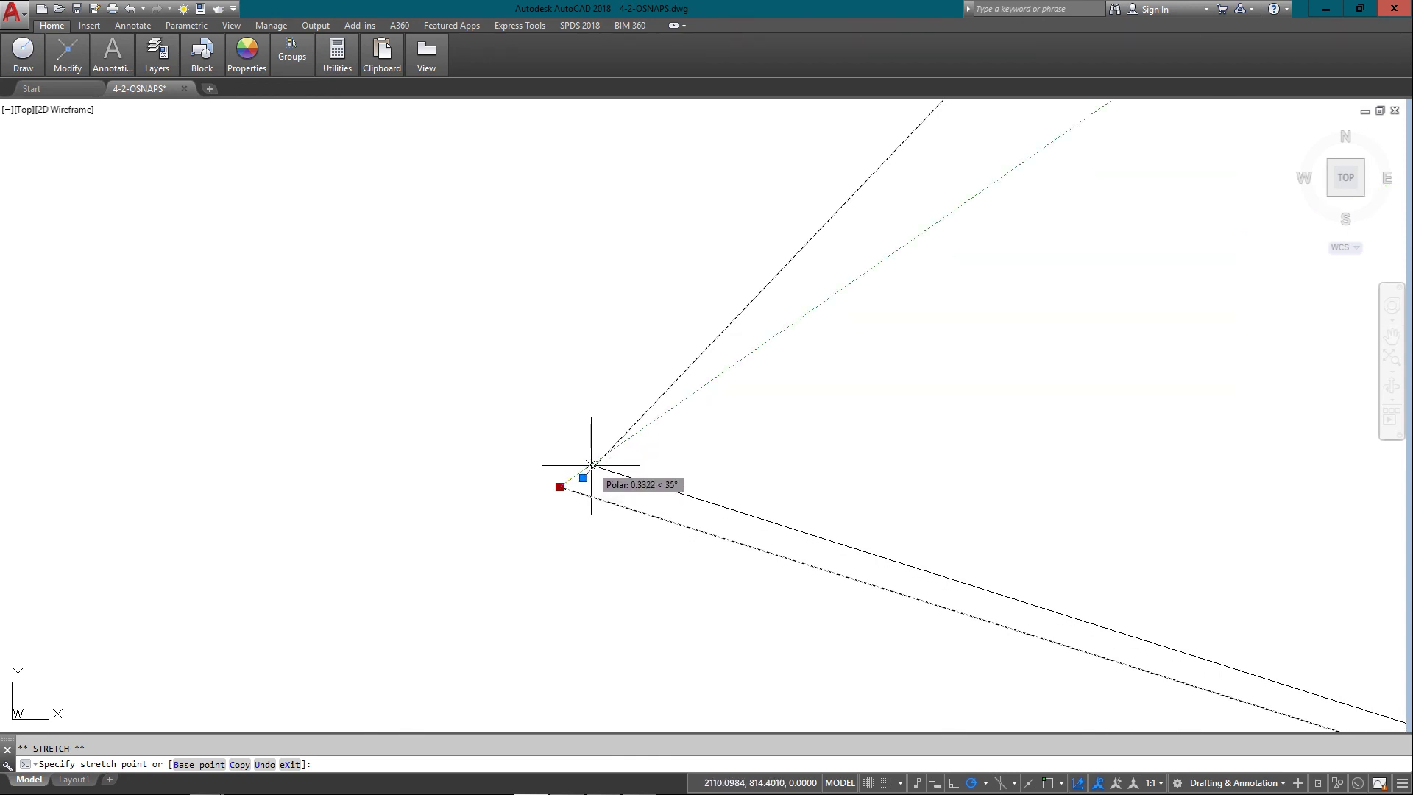
{"action": "left_click", "coordinate": [590, 465]}
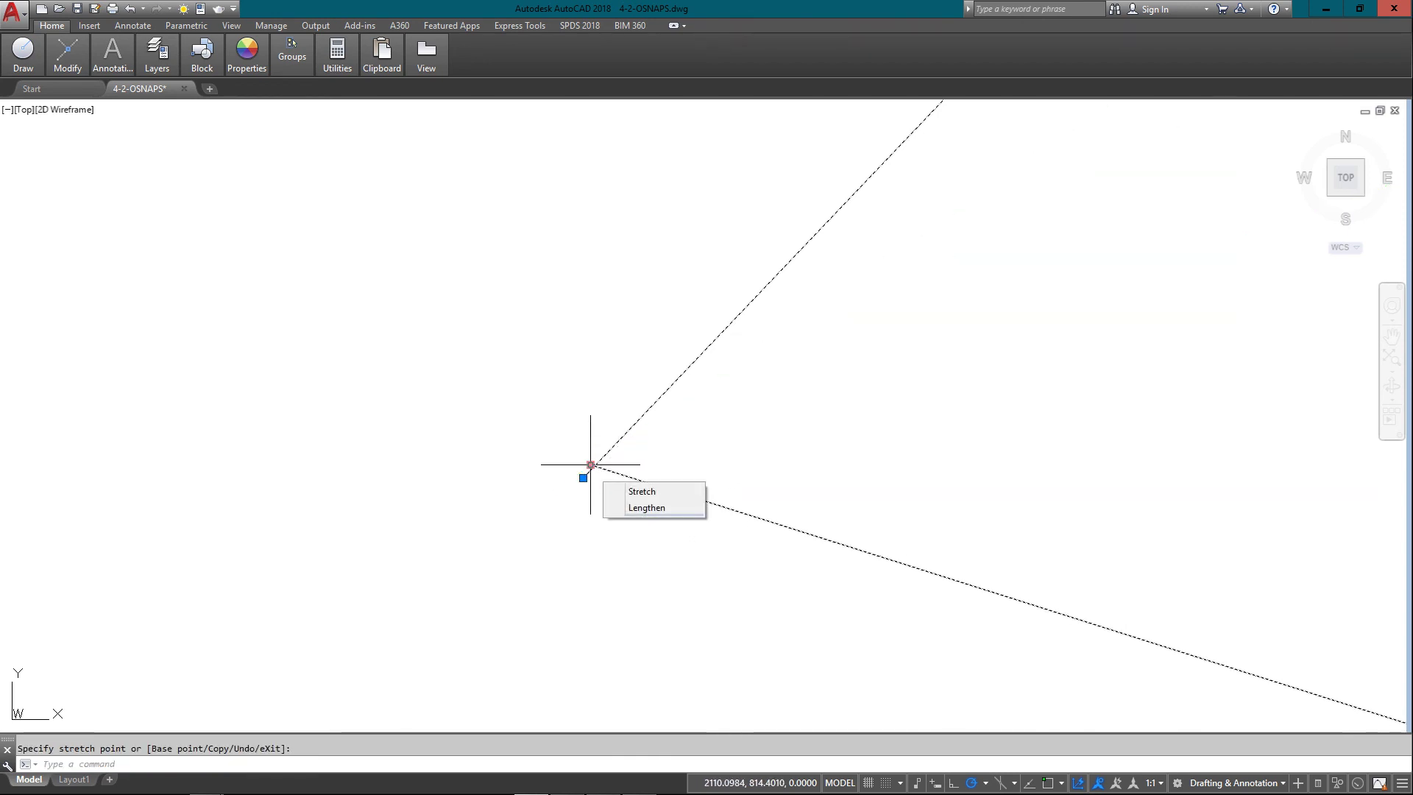
{"action": "scroll", "coordinate": [602, 467], "scroll_direction": "up", "scroll_amount": 5}
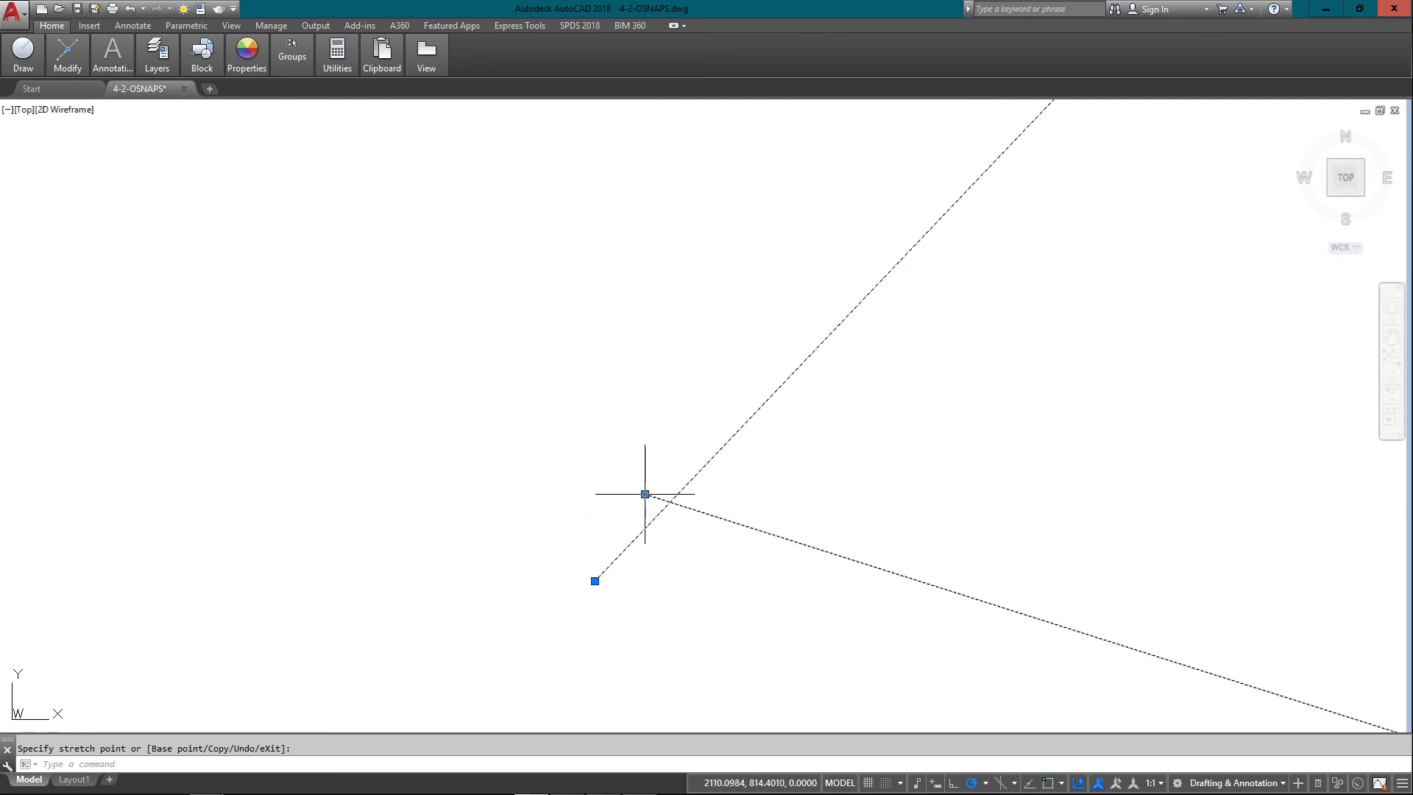
{"action": "left_click", "coordinate": [613, 475]}
{"action": "left_click", "coordinate": [594, 580]}
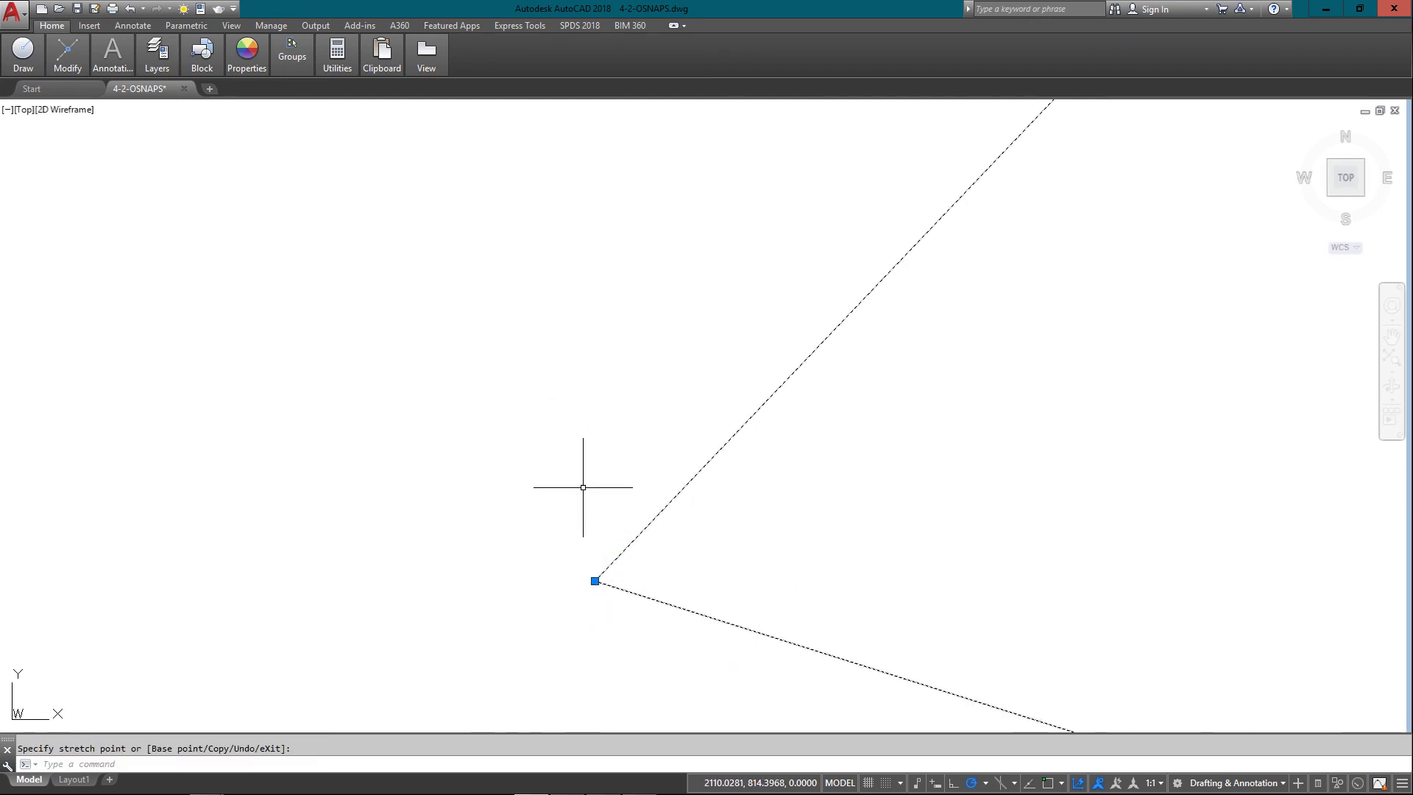
{"action": "key", "text": "Escape"}
{"action": "scroll", "coordinate": [584, 515], "scroll_direction": "down", "scroll_amount": 3}
- Zoom to extents (Z, E) so the teardrop, diagonal lines and L-shape all fit
{"action": "scroll", "coordinate": [581, 513], "scroll_direction": "down", "scroll_amount": 6}
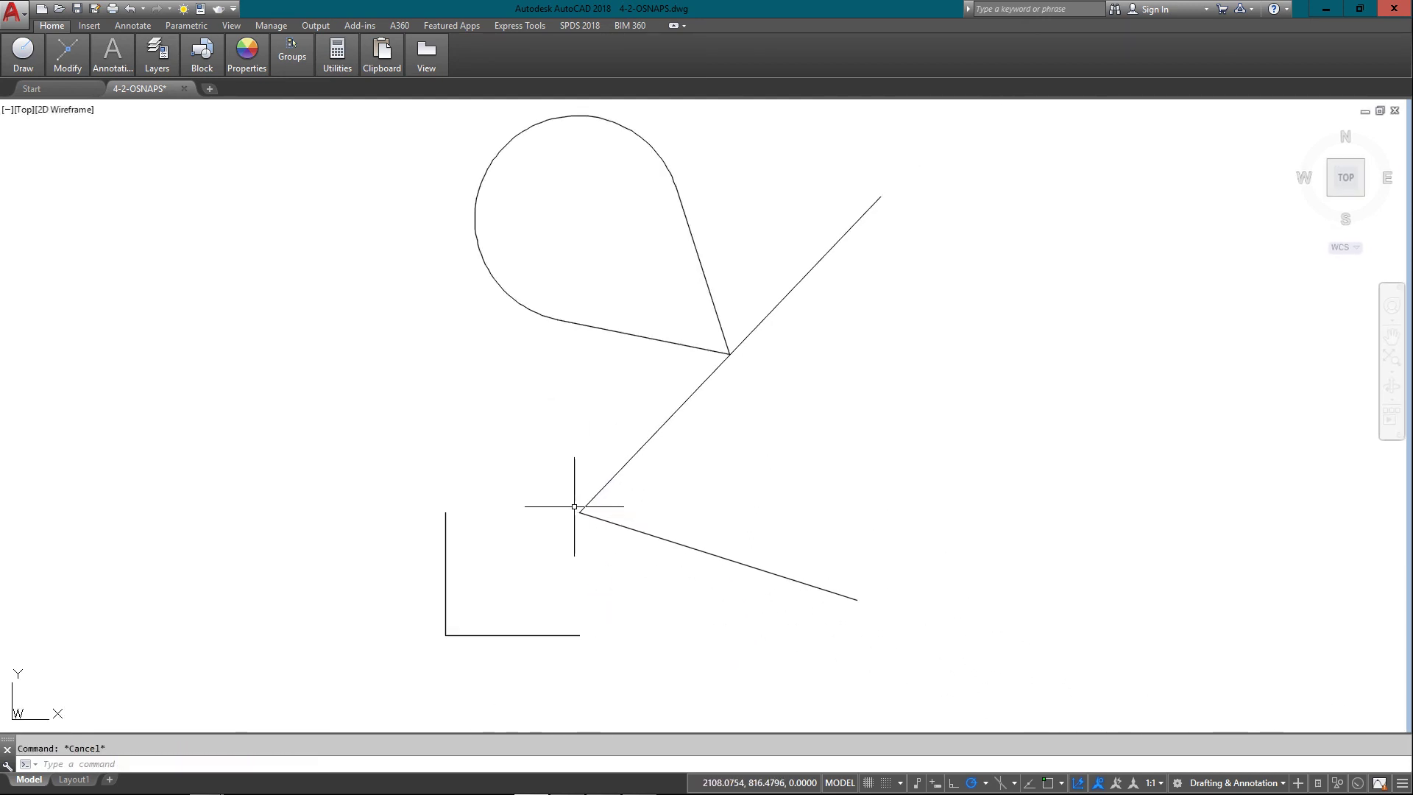
{"action": "middle_click_drag", "start_coordinate": [560, 492], "coordinate": [537, 479]}
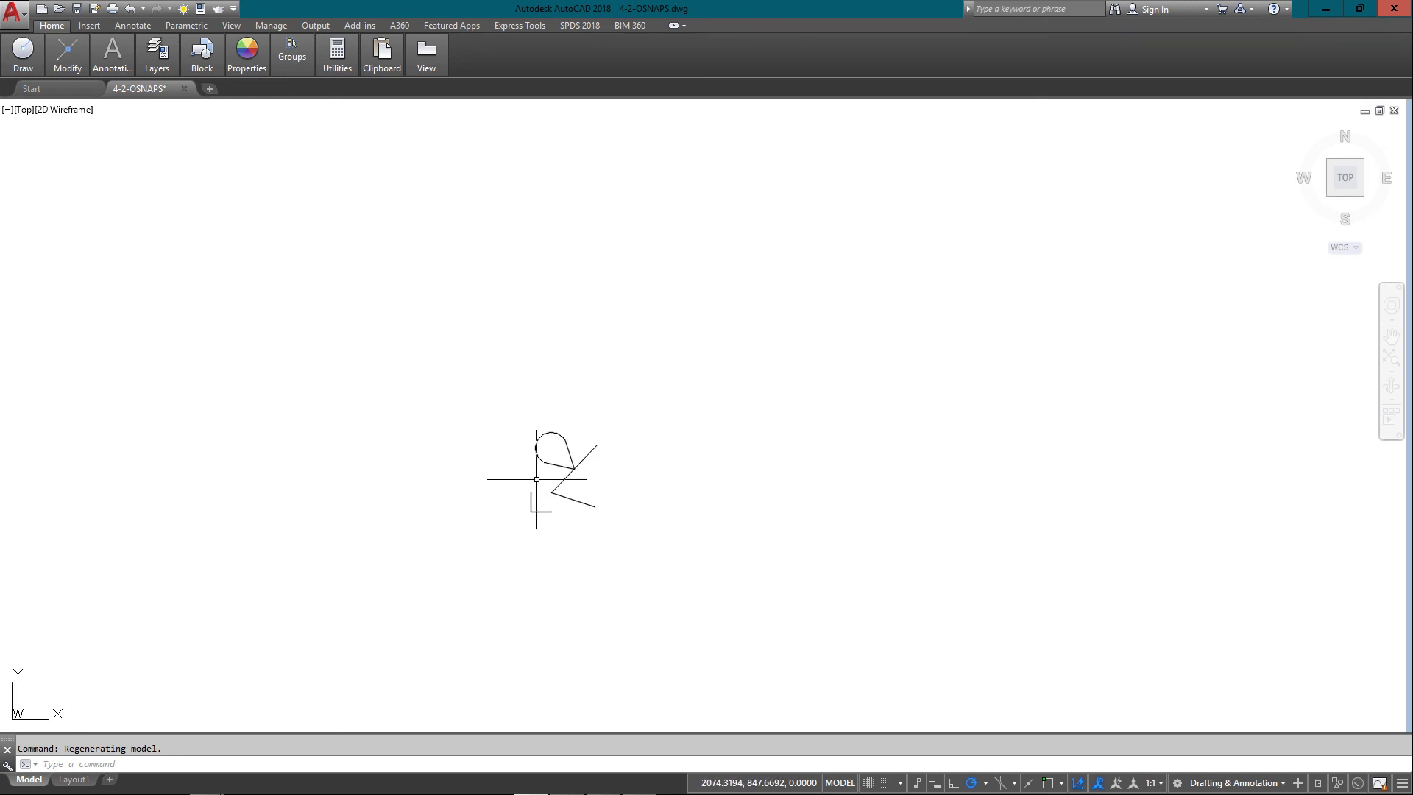
{"action": "key", "text": "Return"}
{"action": "type", "text": "E"}
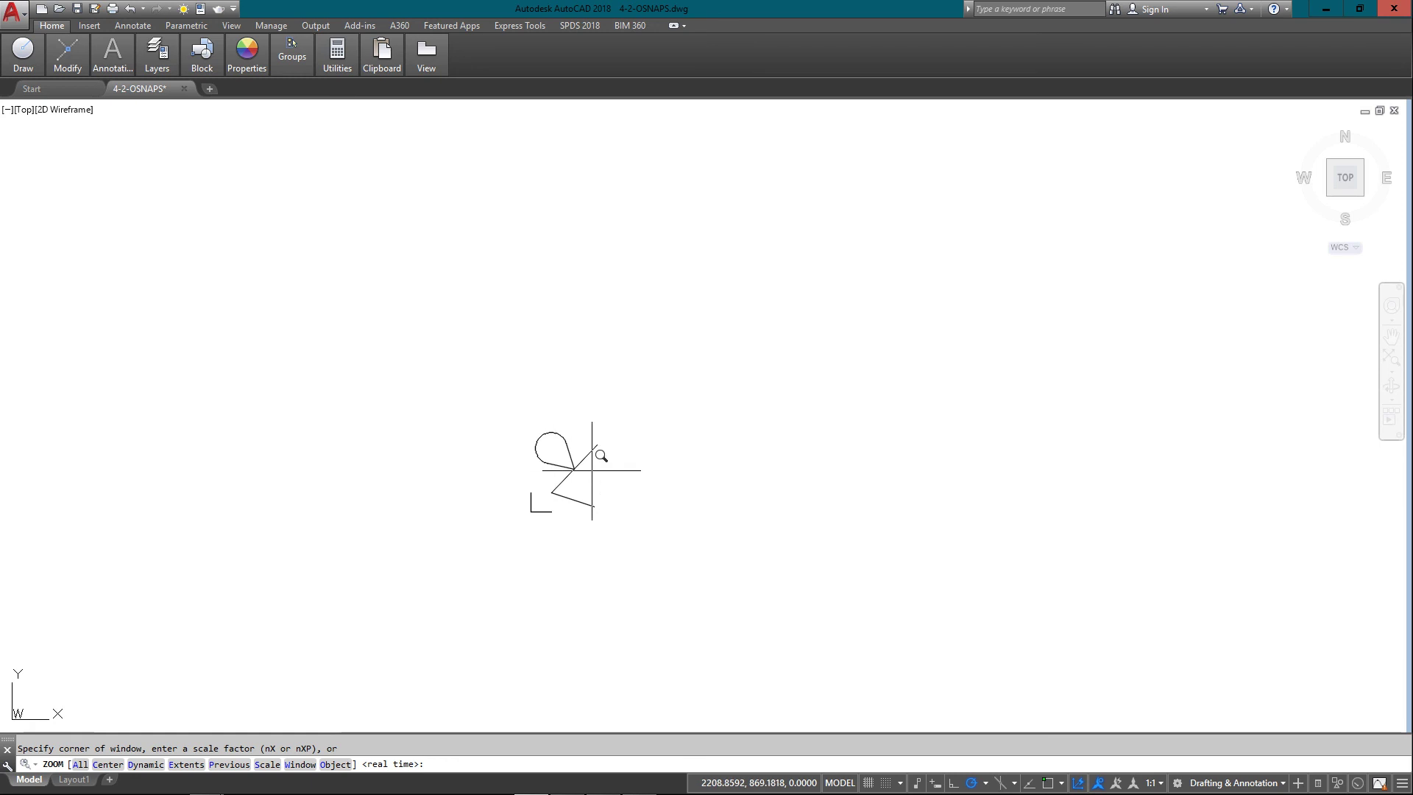
{"action": "key", "text": "Escape"}
{"action": "type", "text": "z"}
{"action": "key", "text": "Return"}
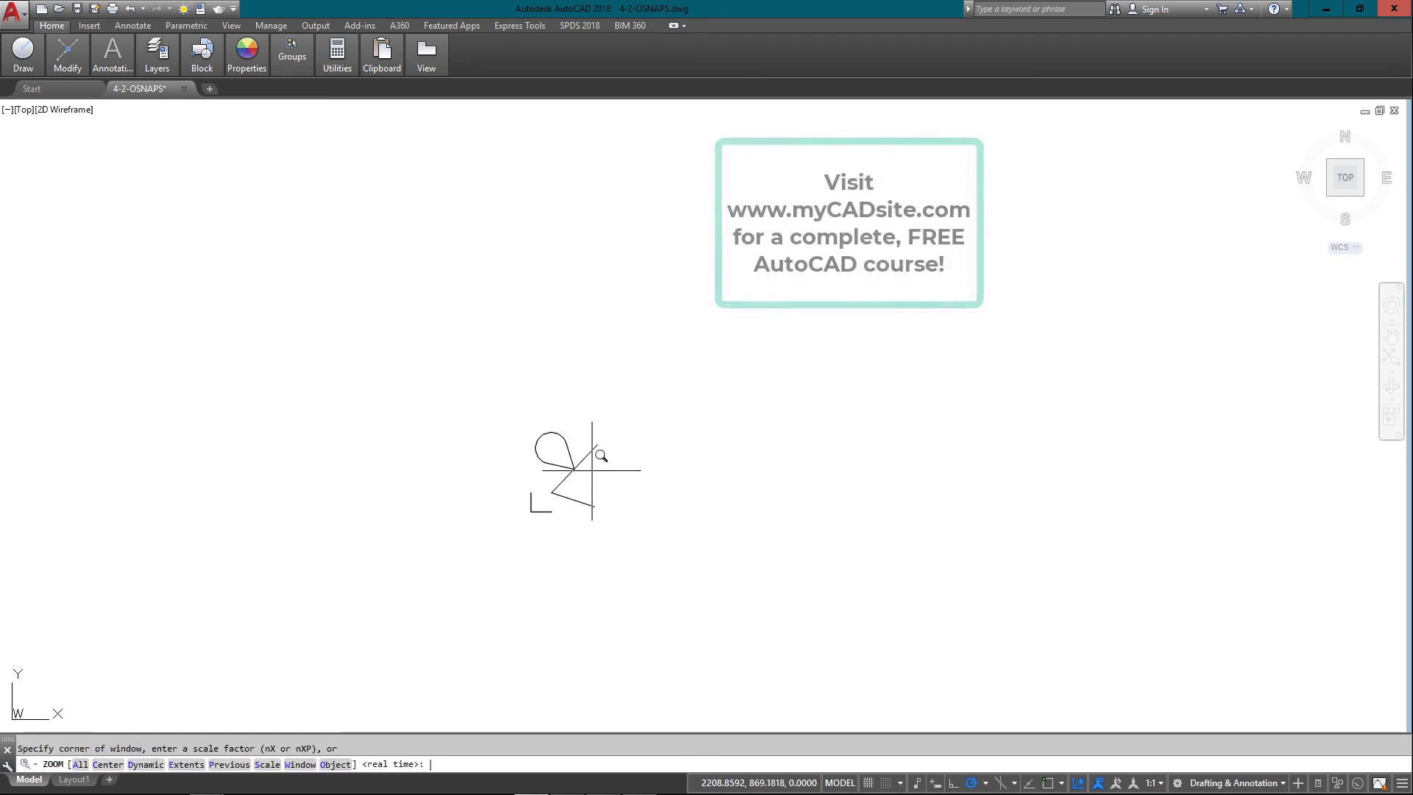
{"action": "type", "text": "E"}
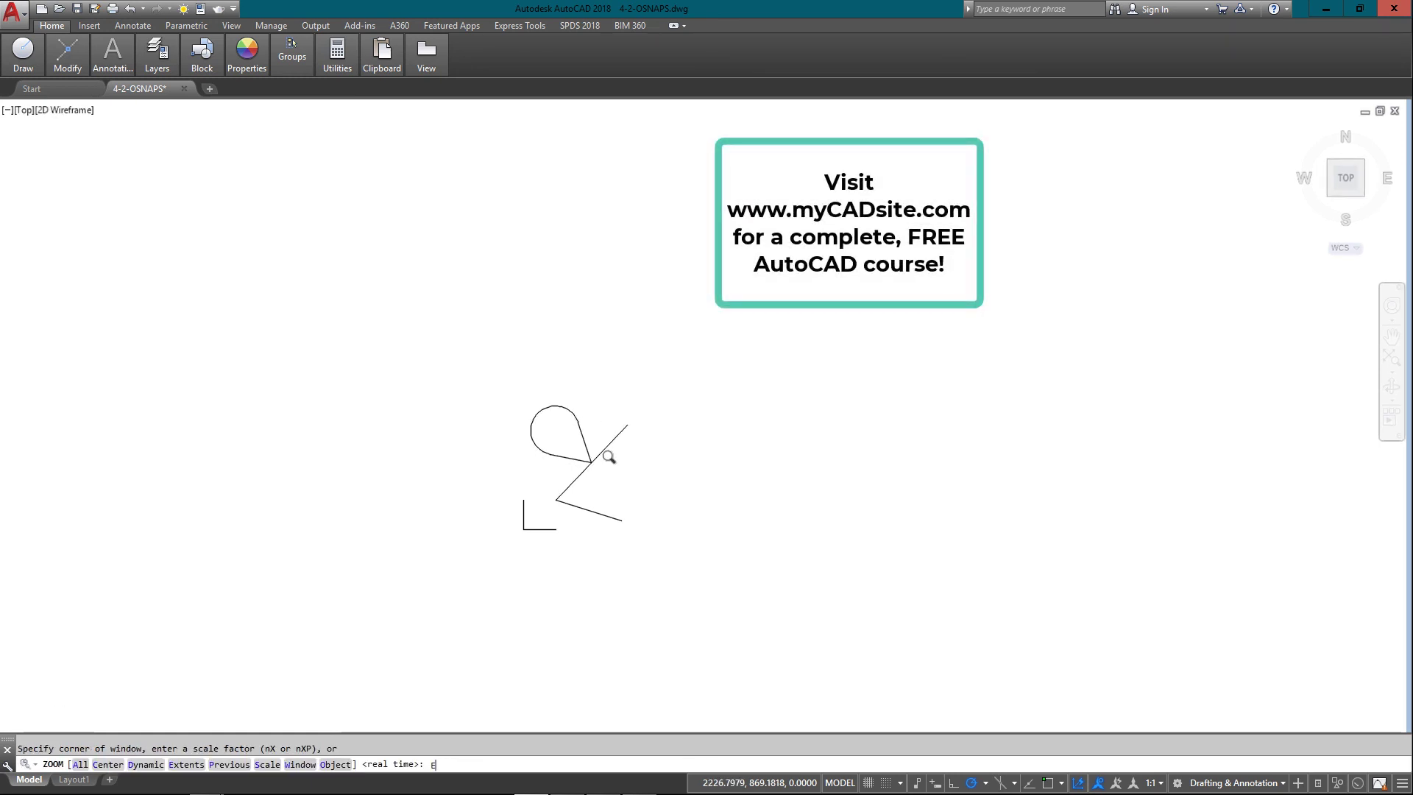
{"action": "key", "text": "Return"}
{"action": "scroll", "coordinate": [616, 453], "scroll_direction": "down", "scroll_amount": 2}
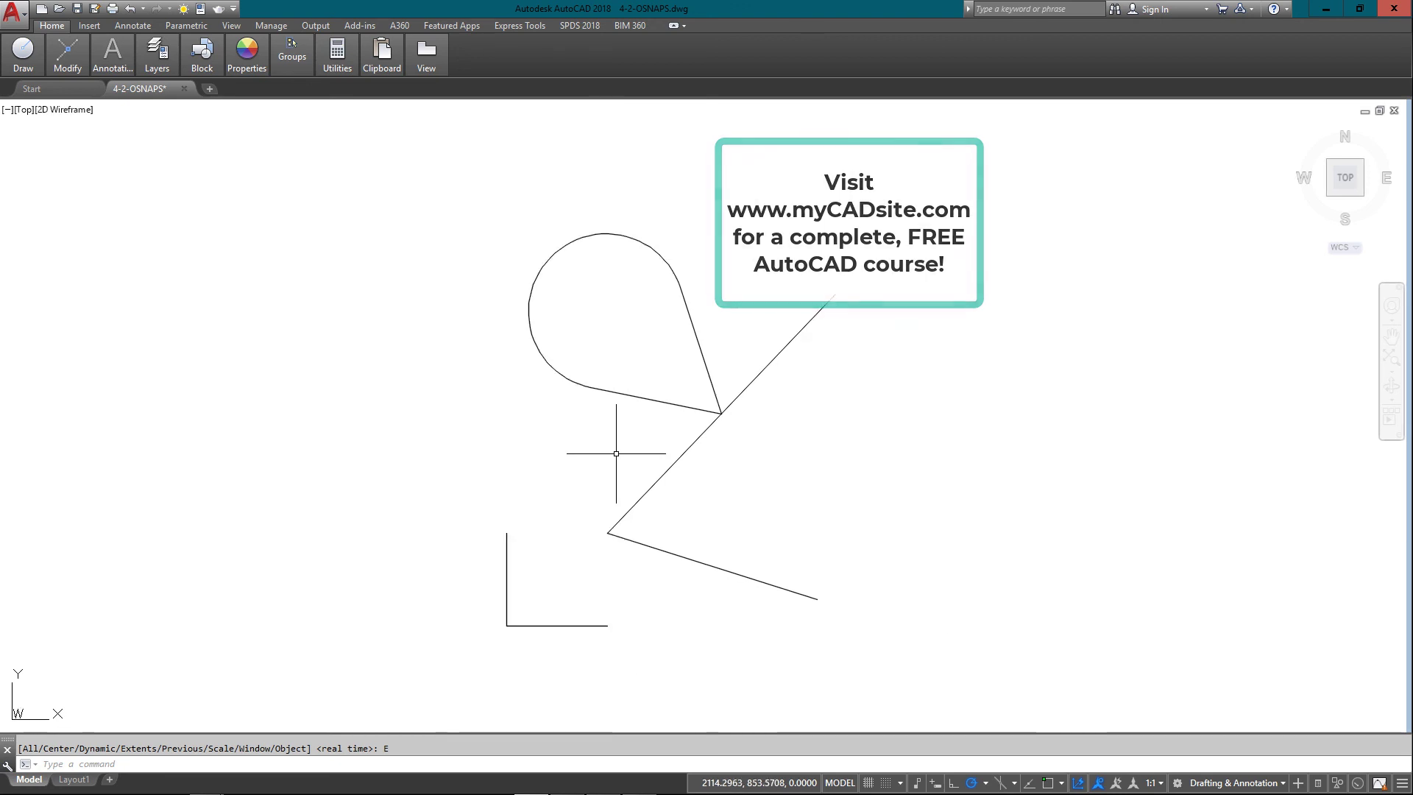
{"action": "scroll", "coordinate": [616, 453], "scroll_direction": "up", "scroll_amount": 2}
{"action": "scroll", "coordinate": [615, 453], "scroll_direction": "down", "scroll_amount": 2}
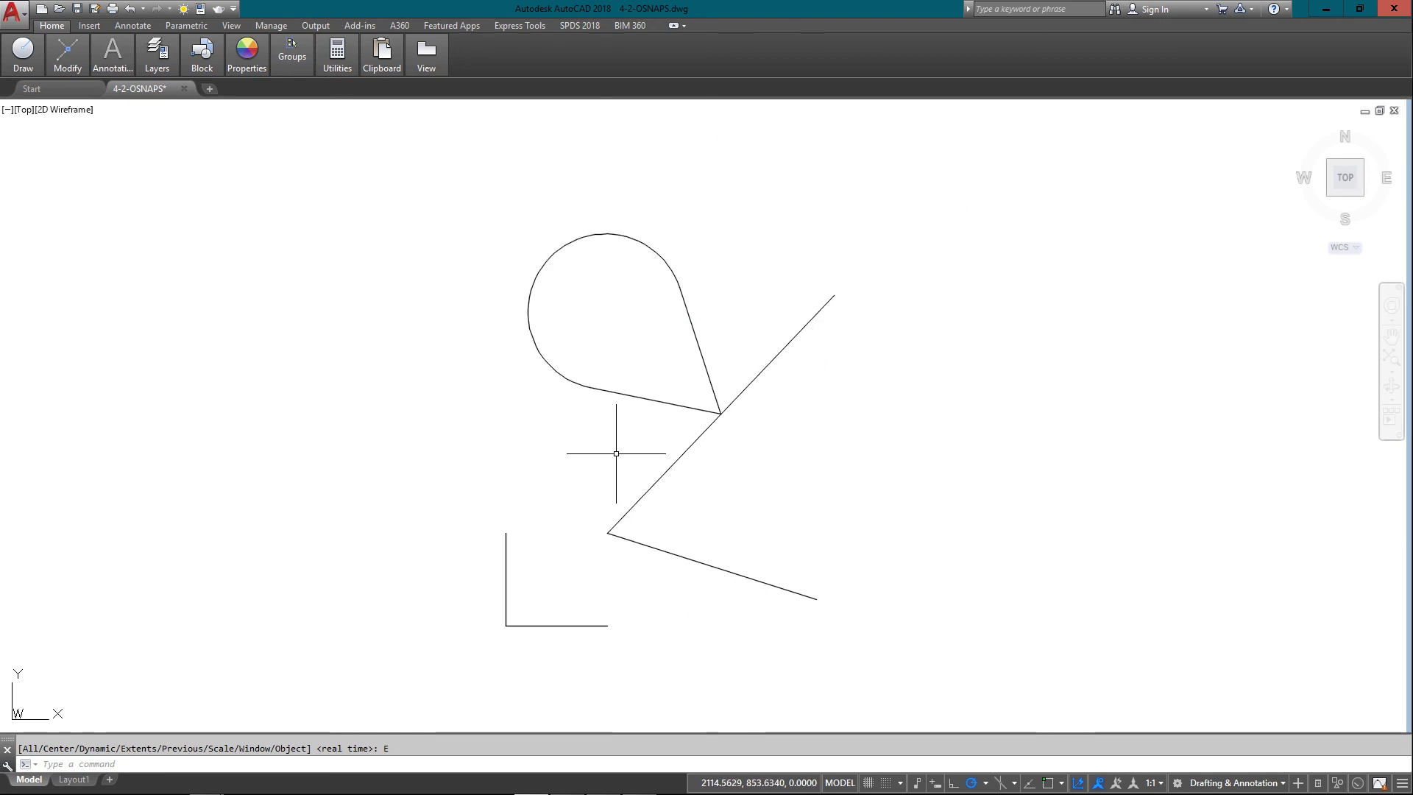